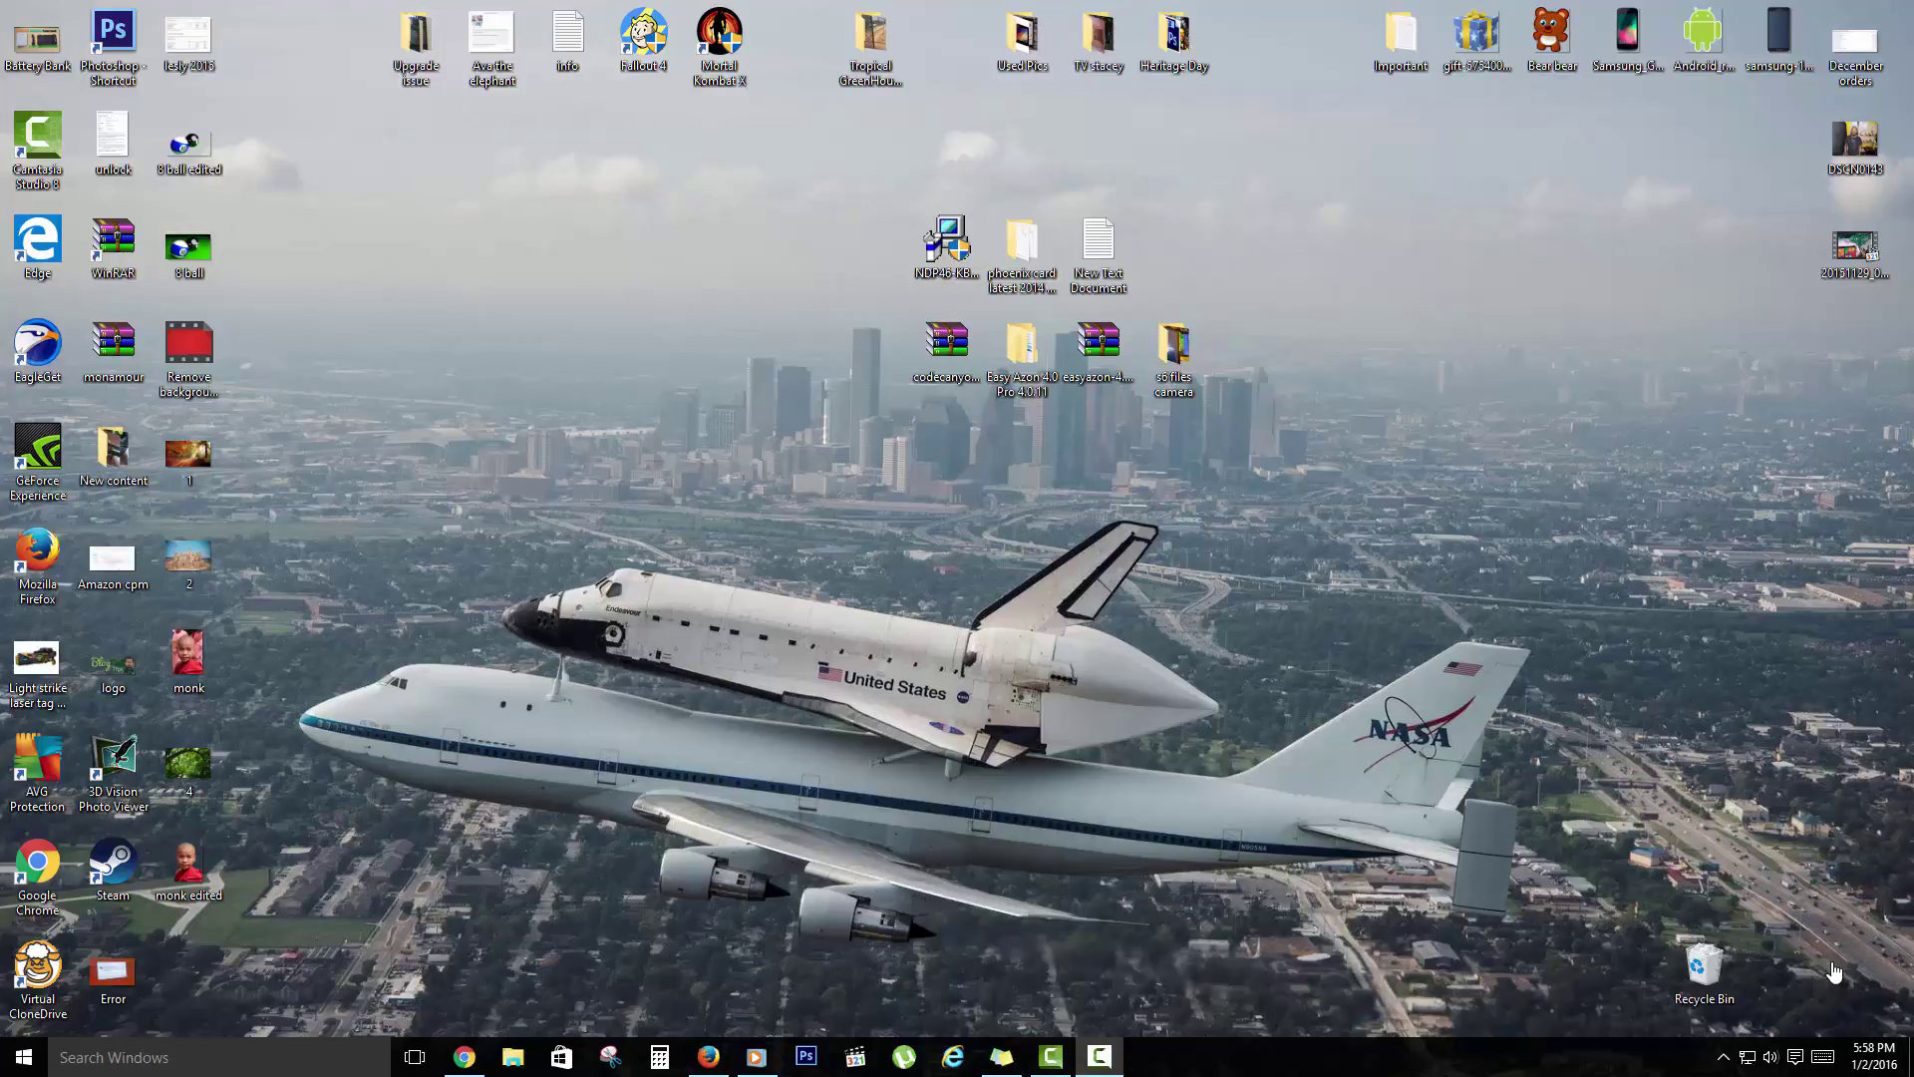
View the monk photo in the browser, then return to the desktop.
click(1094, 1059)
click(1098, 1060)
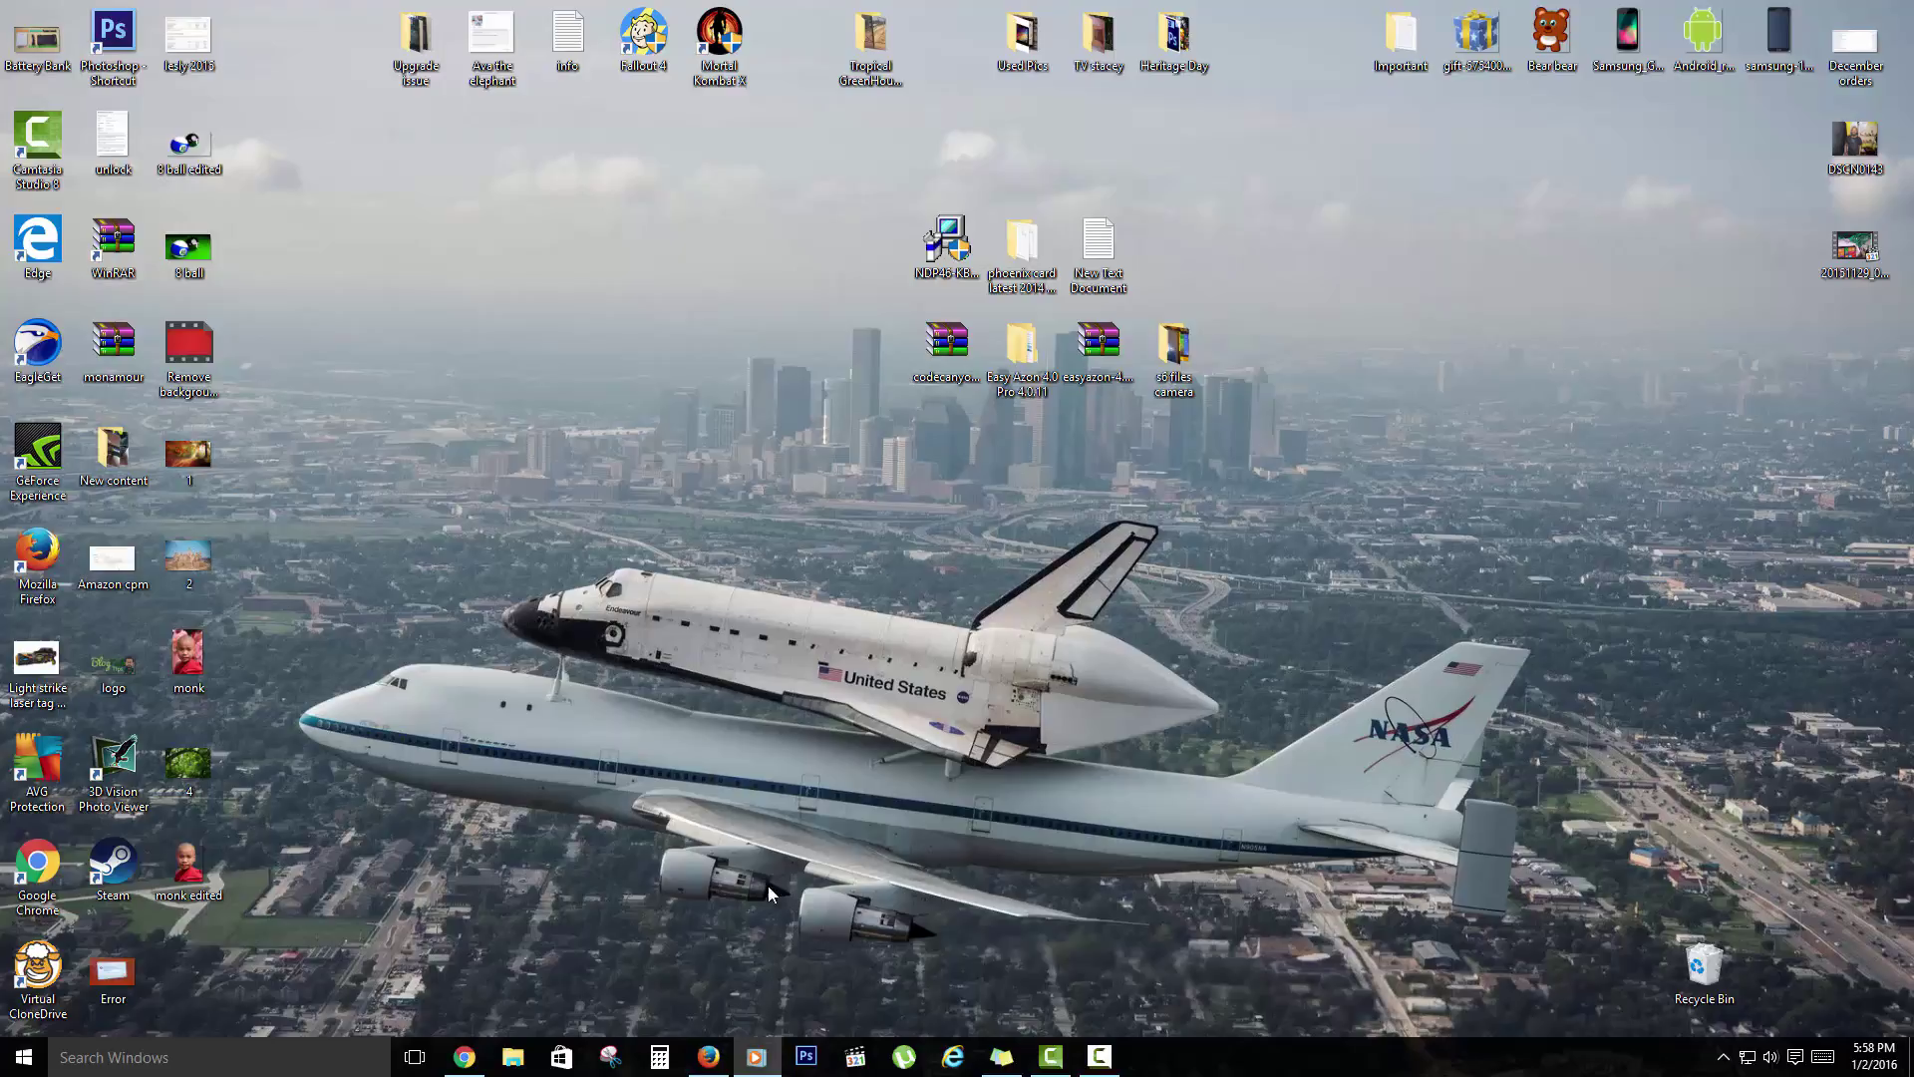
click(714, 1044)
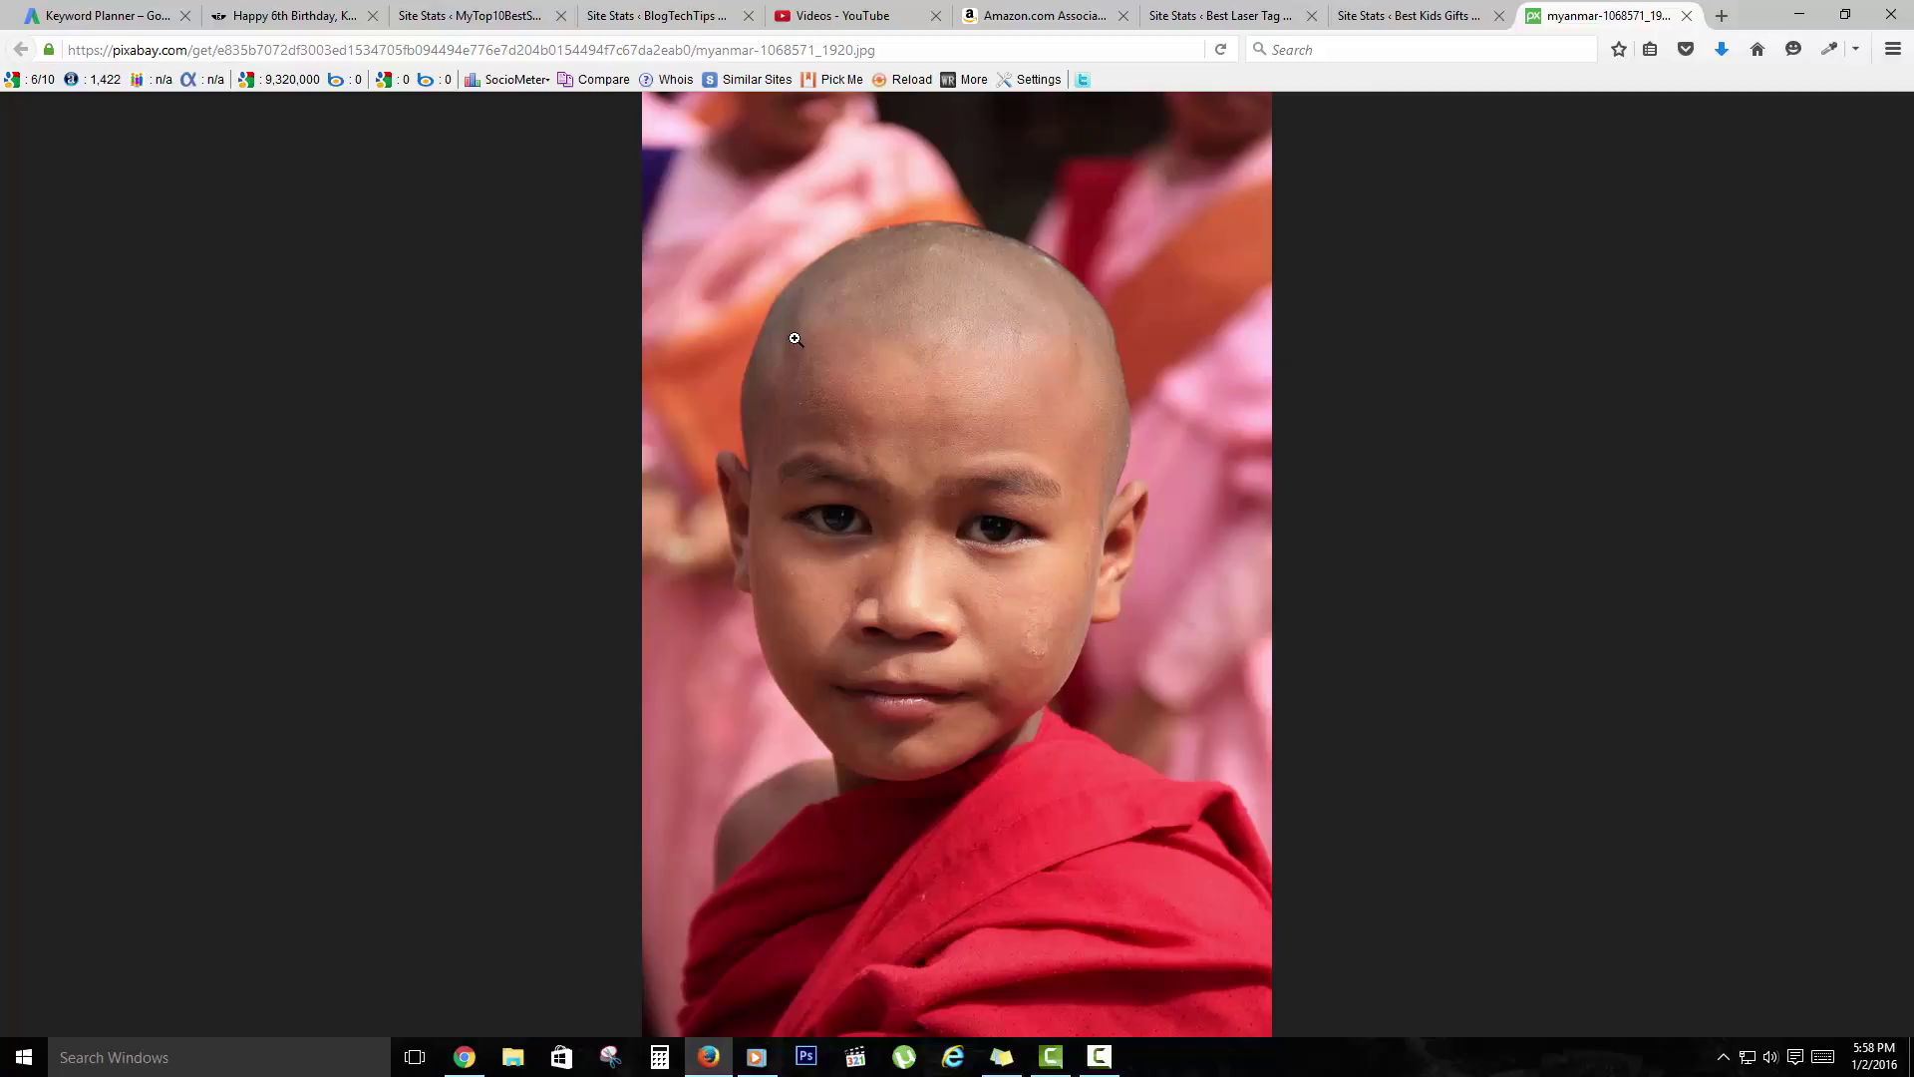
click(1795, 15)
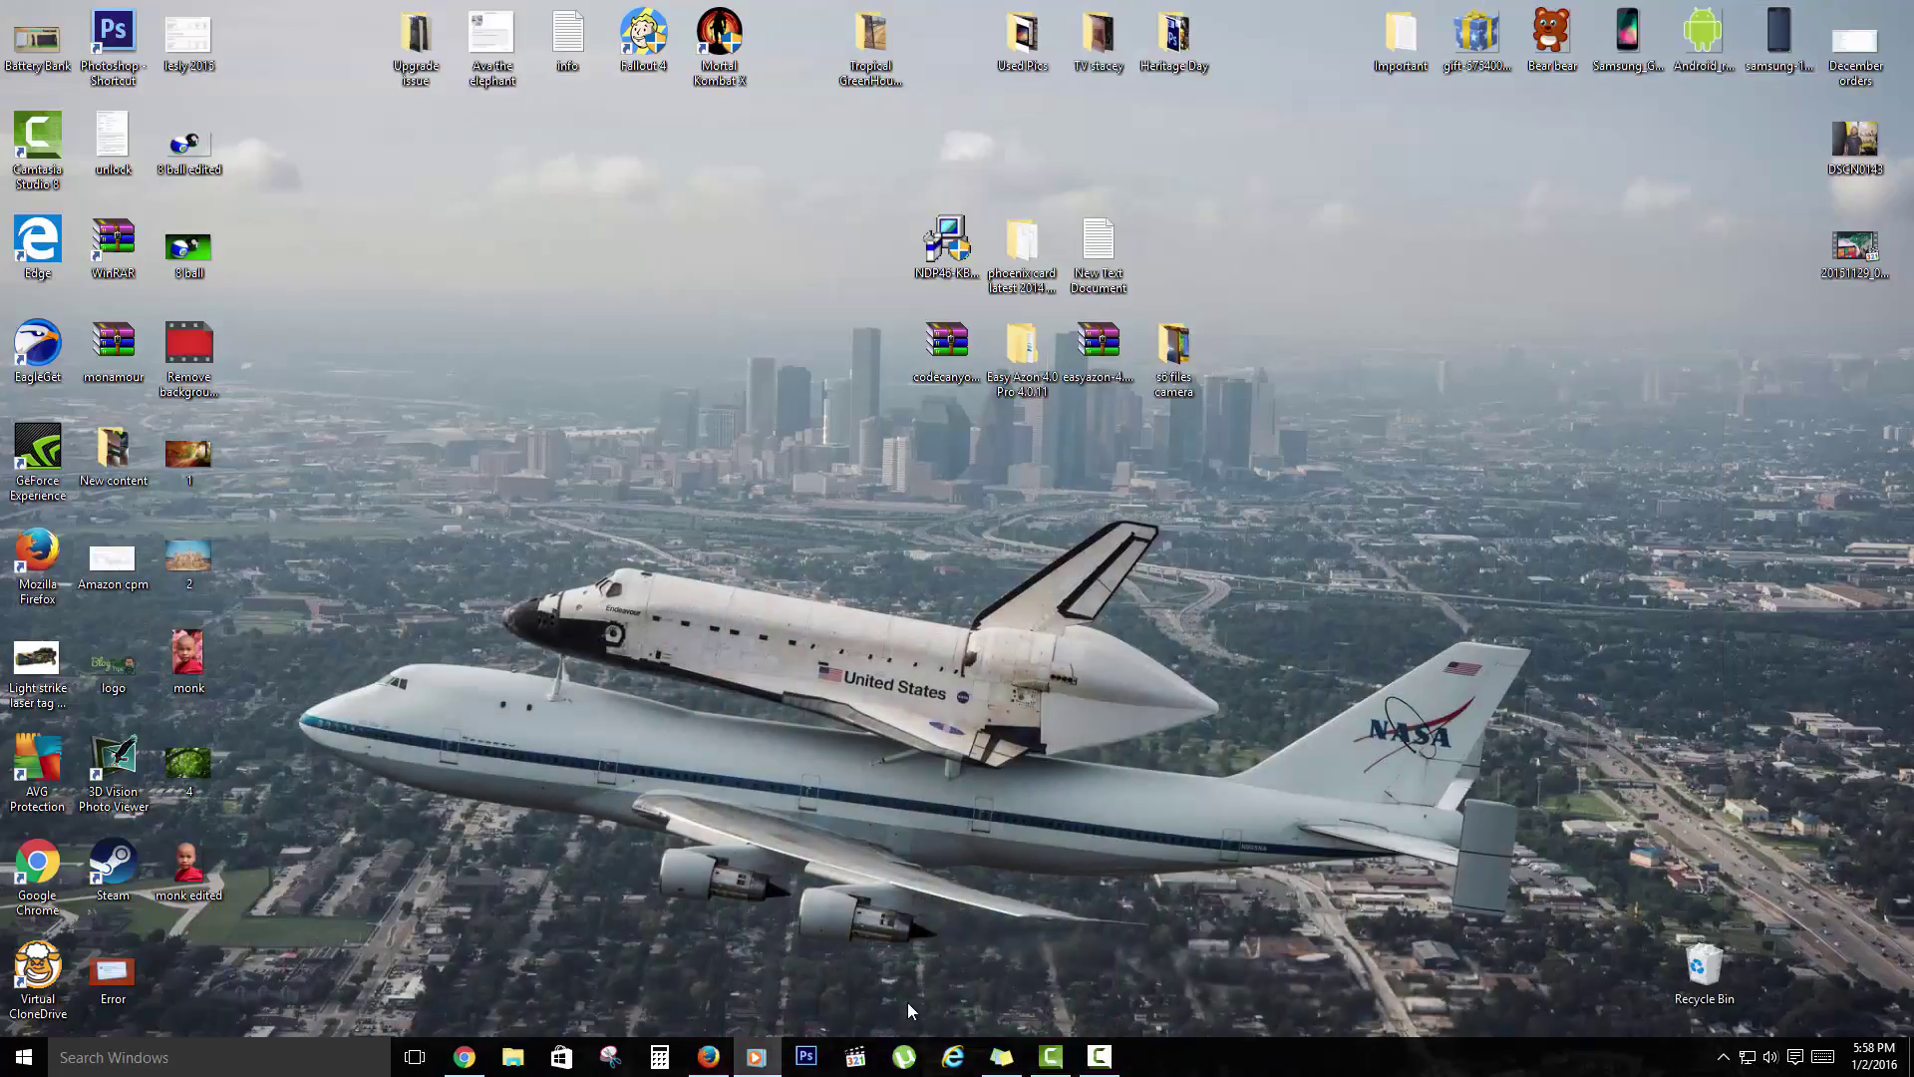
Launch Photoshop and open 1.jpg, 2.jpg and 4.jpg together.
click(807, 1057)
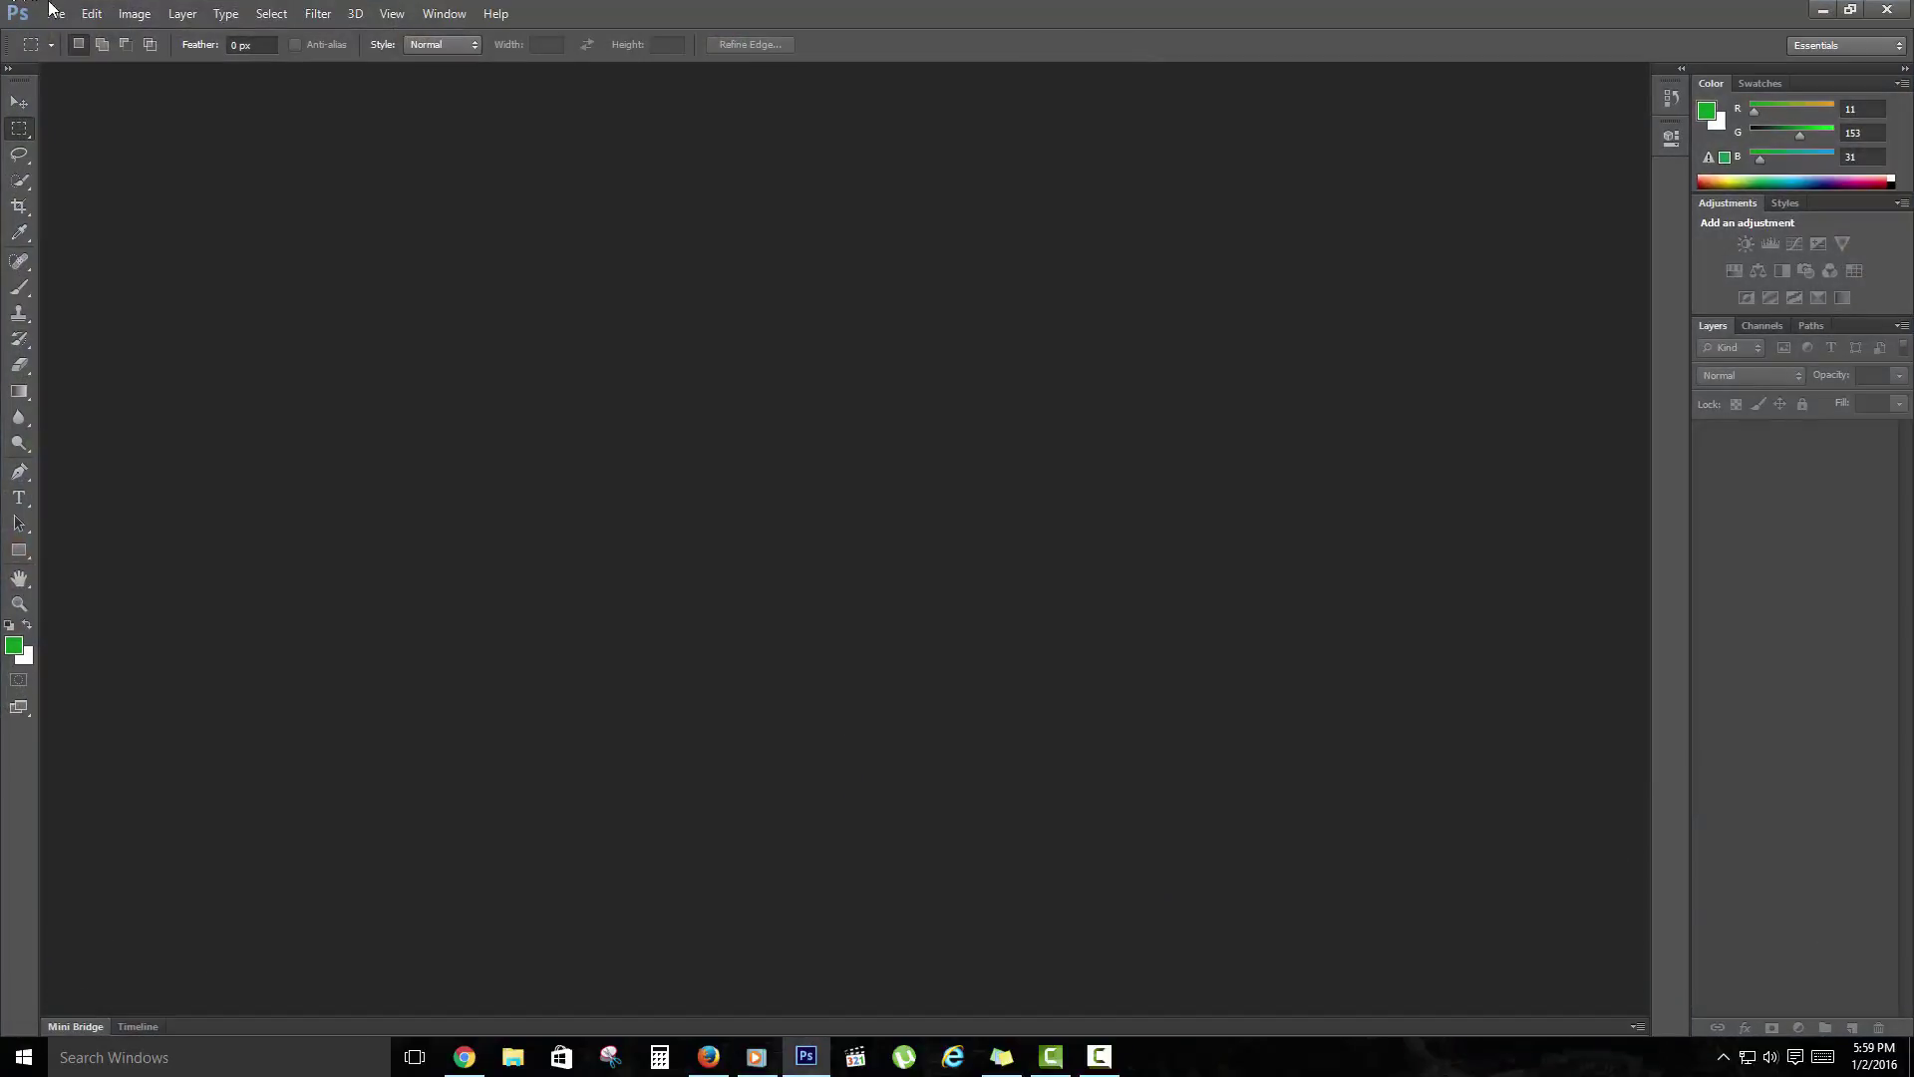
click(56, 13)
click(76, 54)
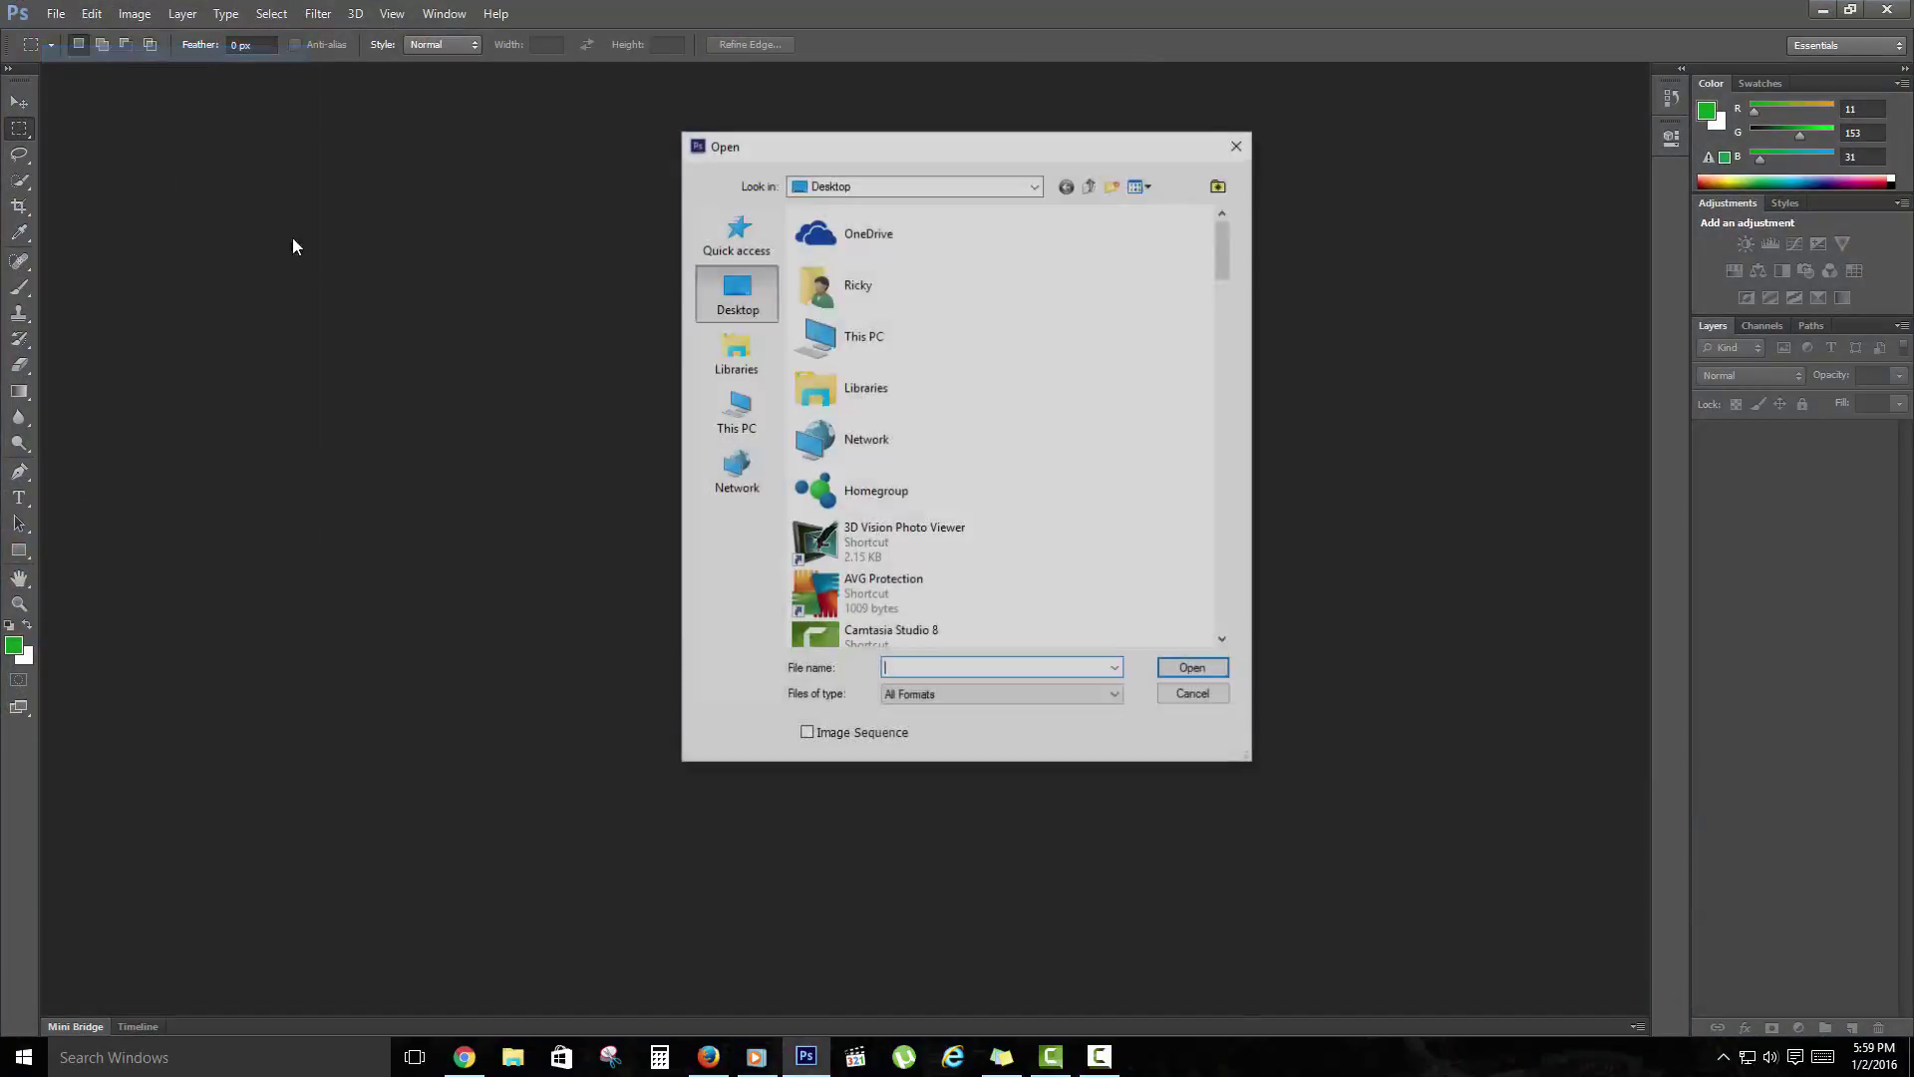
drag(1228, 261, 1236, 429)
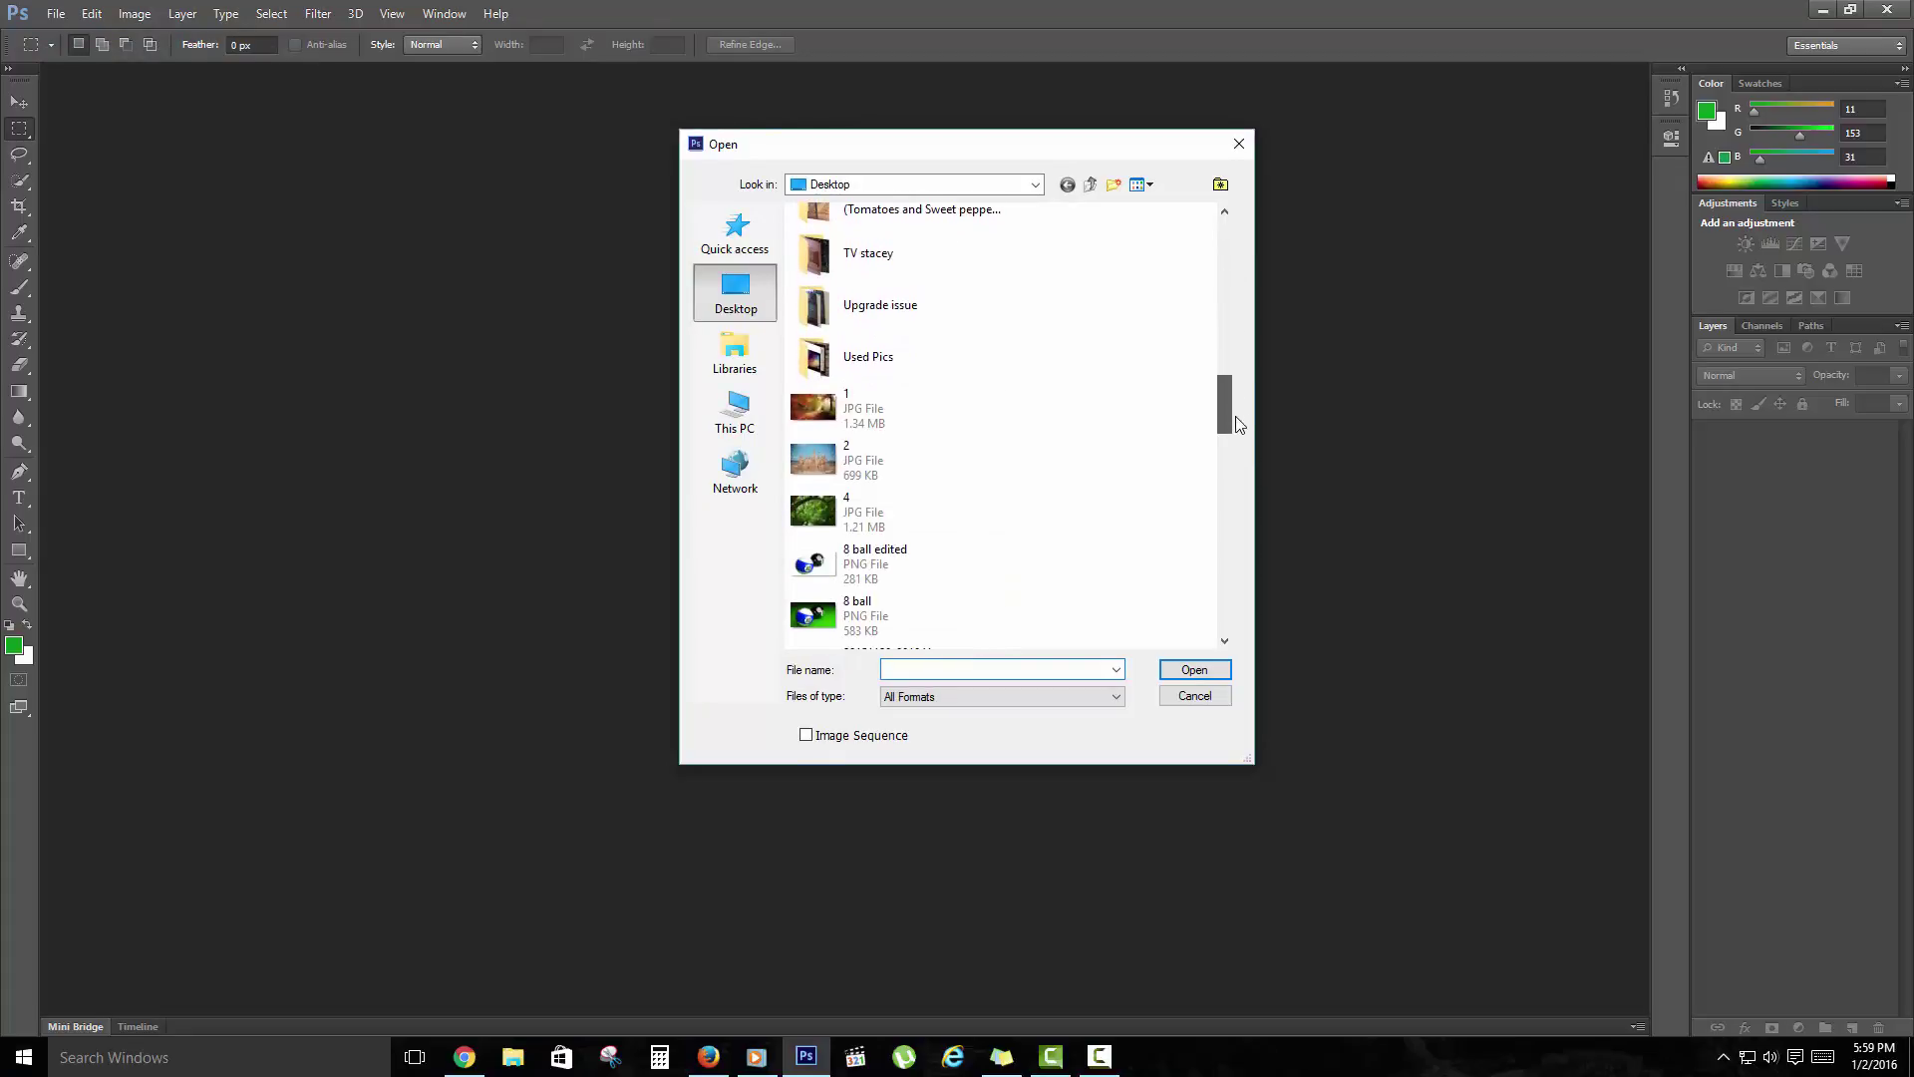
click(842, 403)
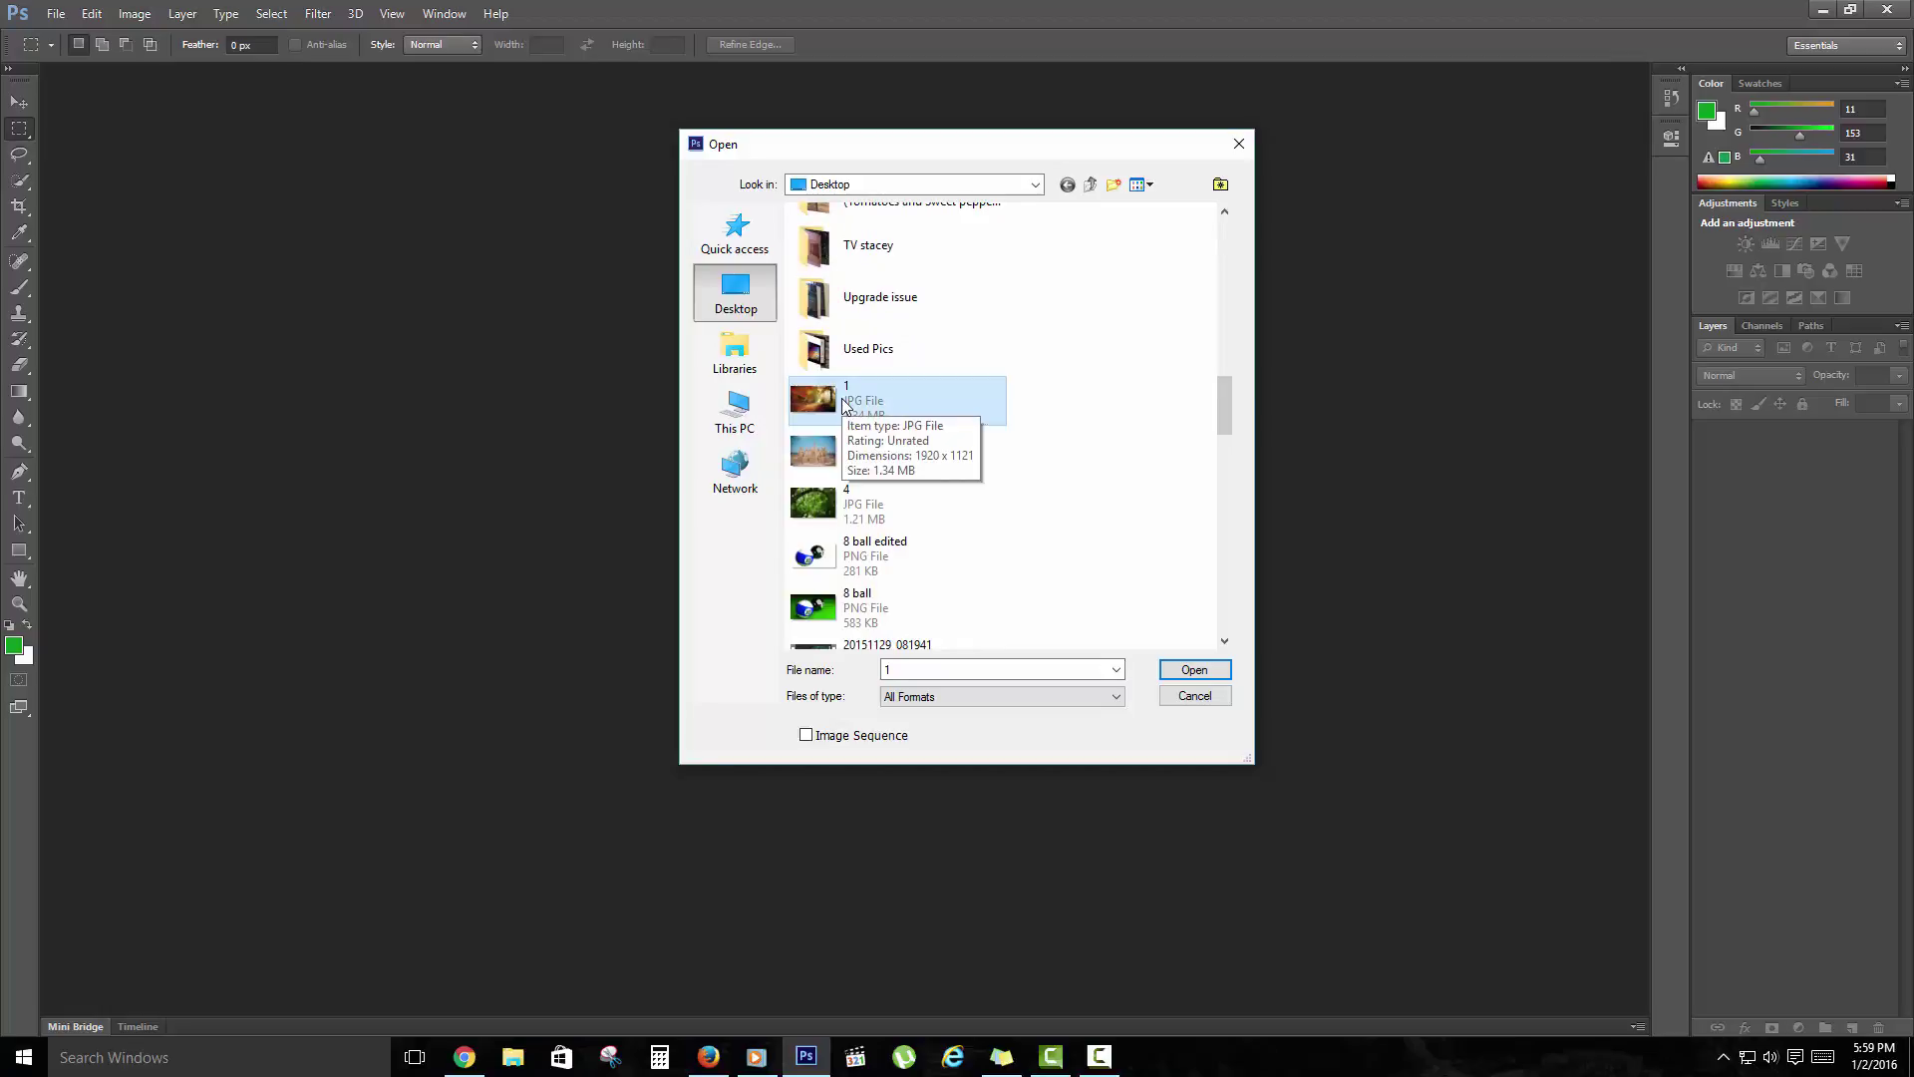
ctrl+click(826, 452)
ctrl+click(826, 501)
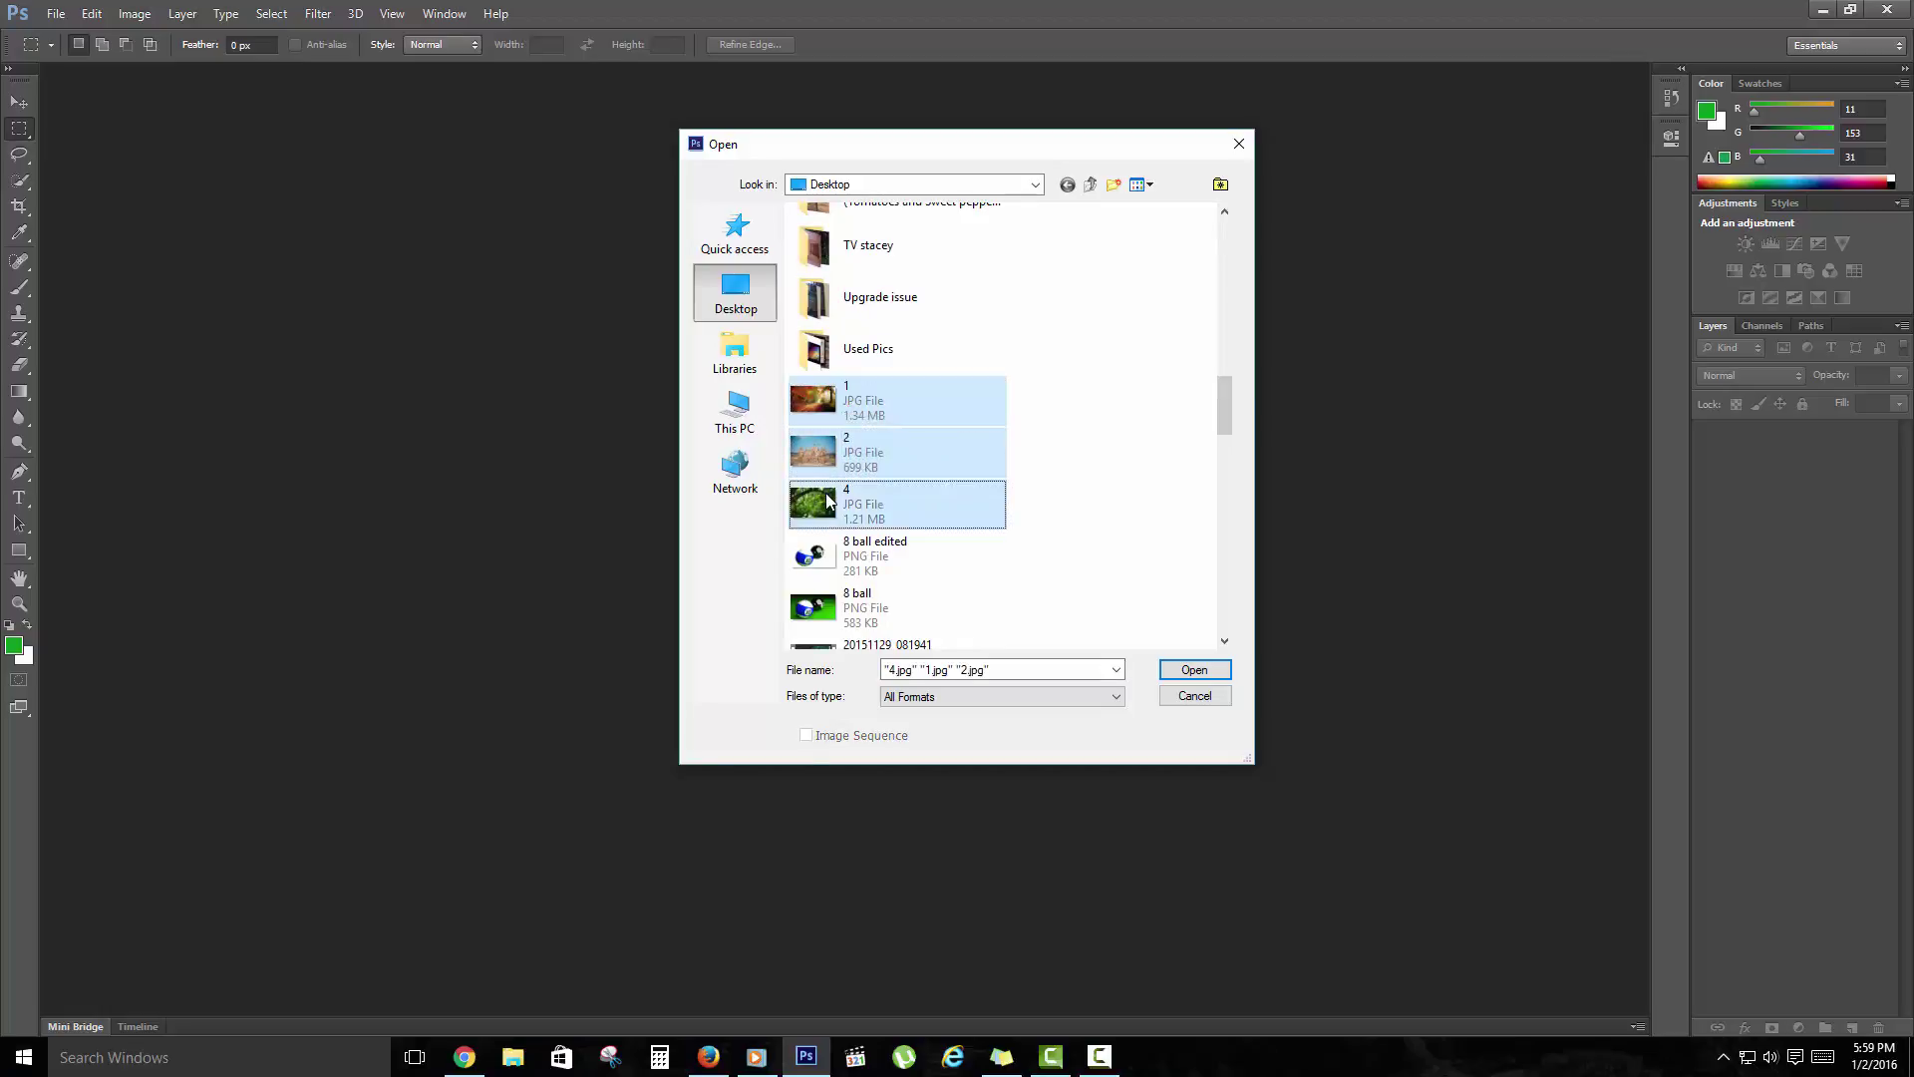
click(1185, 668)
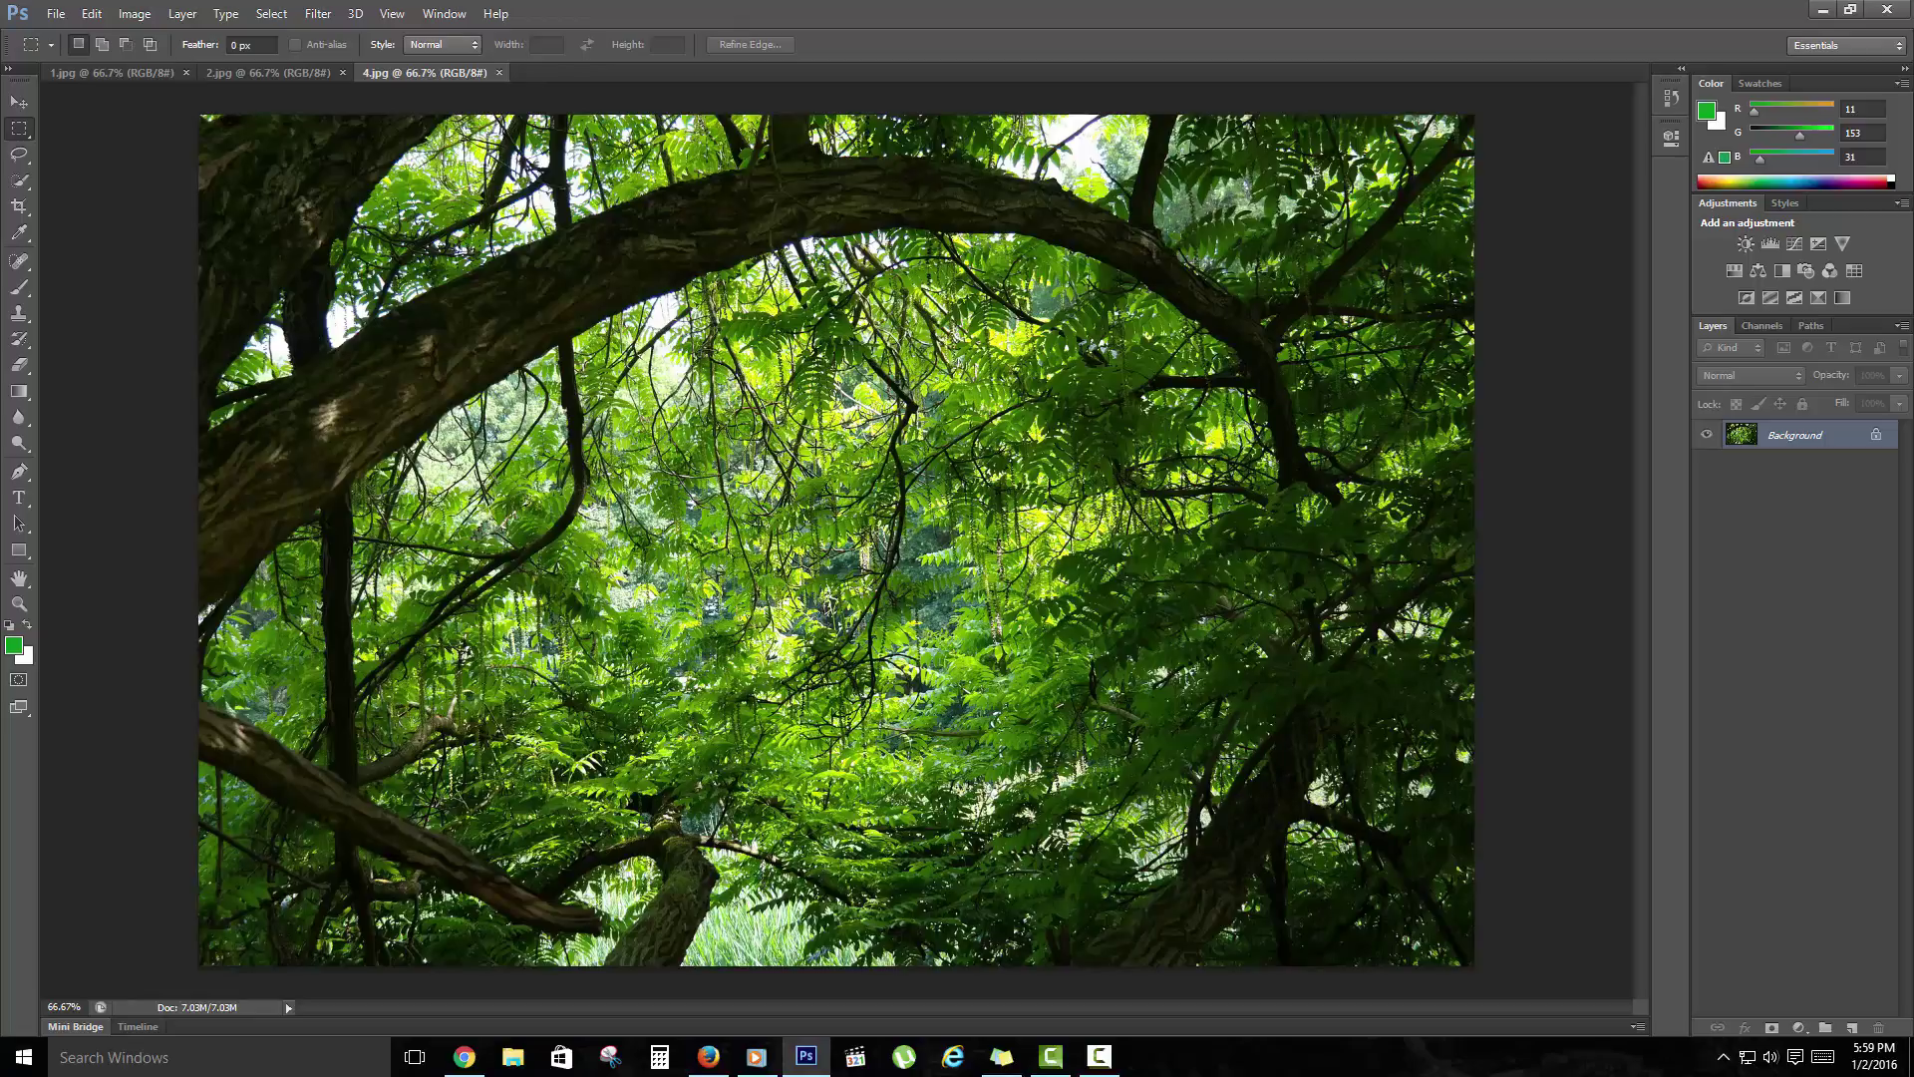
Look at the beach photo 2.jpg, then bring the autumn road photo 1.jpg forward.
click(244, 74)
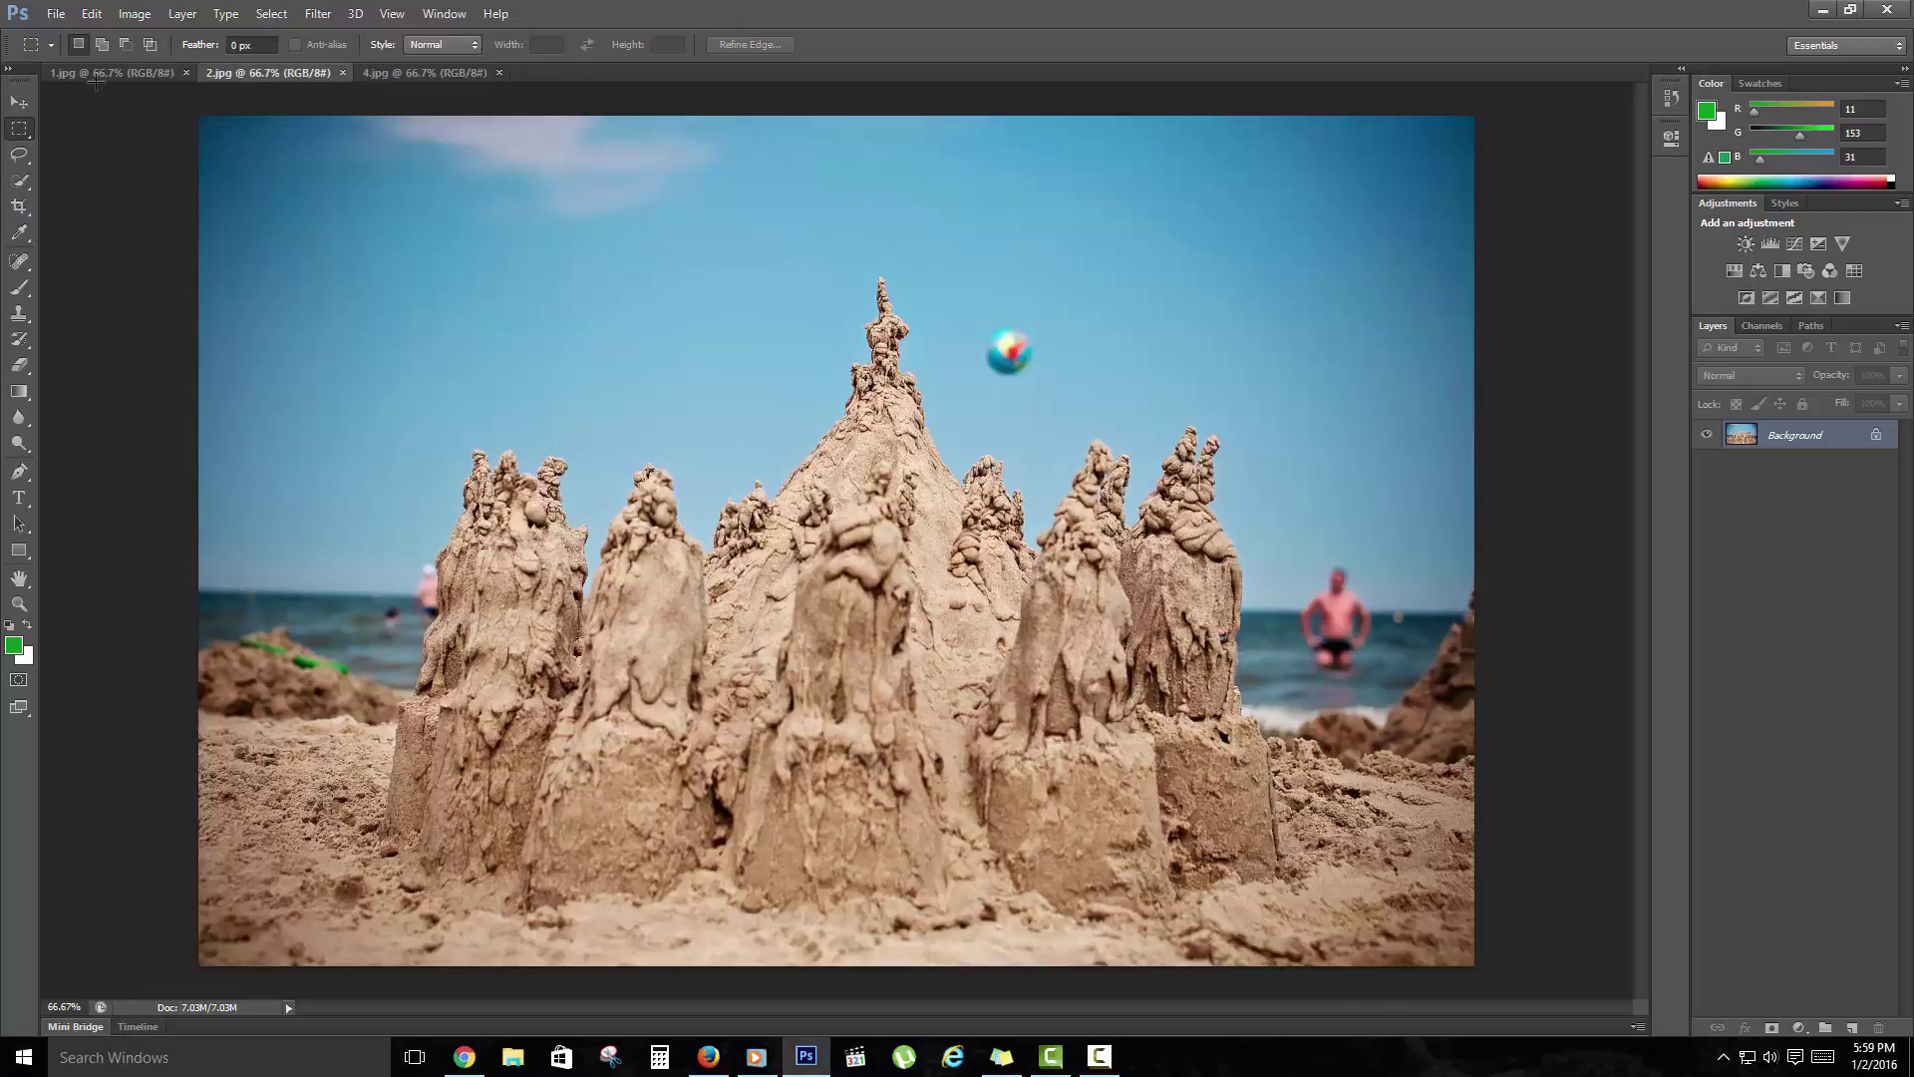
click(102, 75)
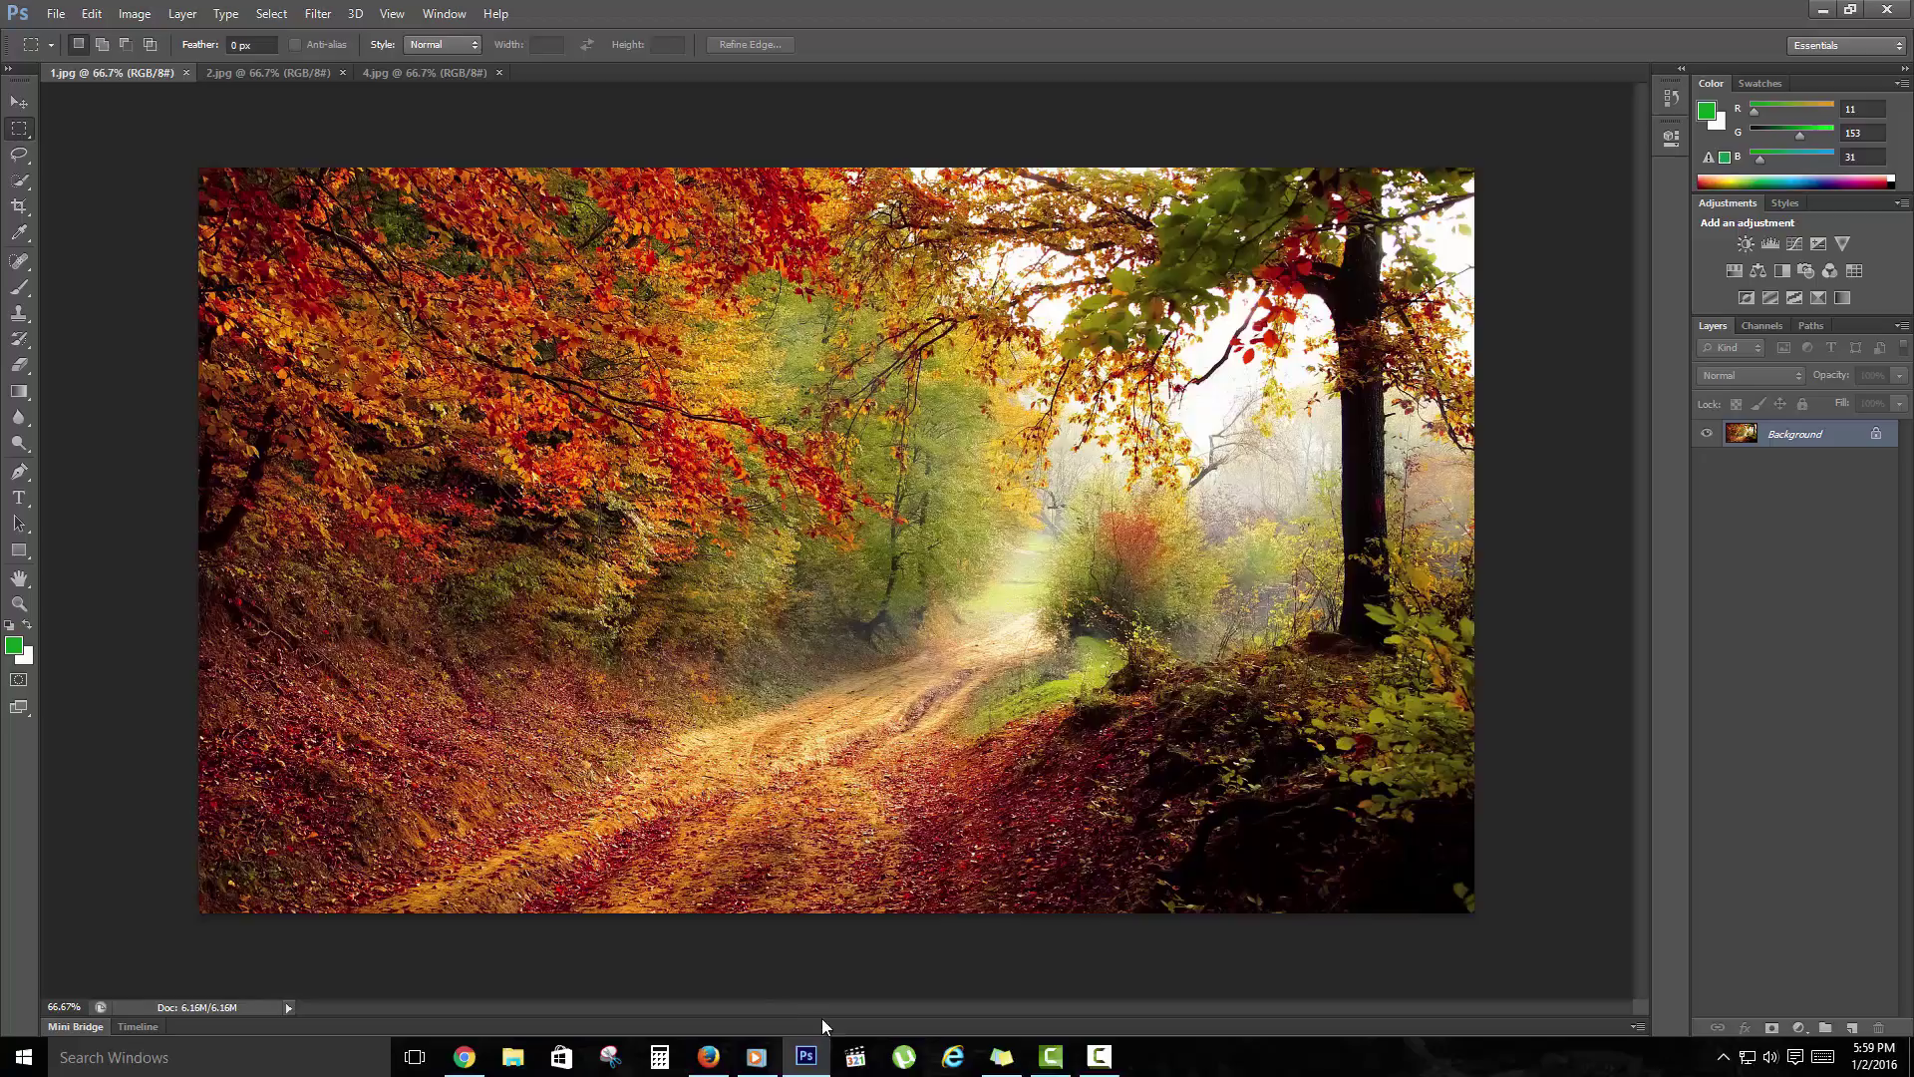
click(56, 13)
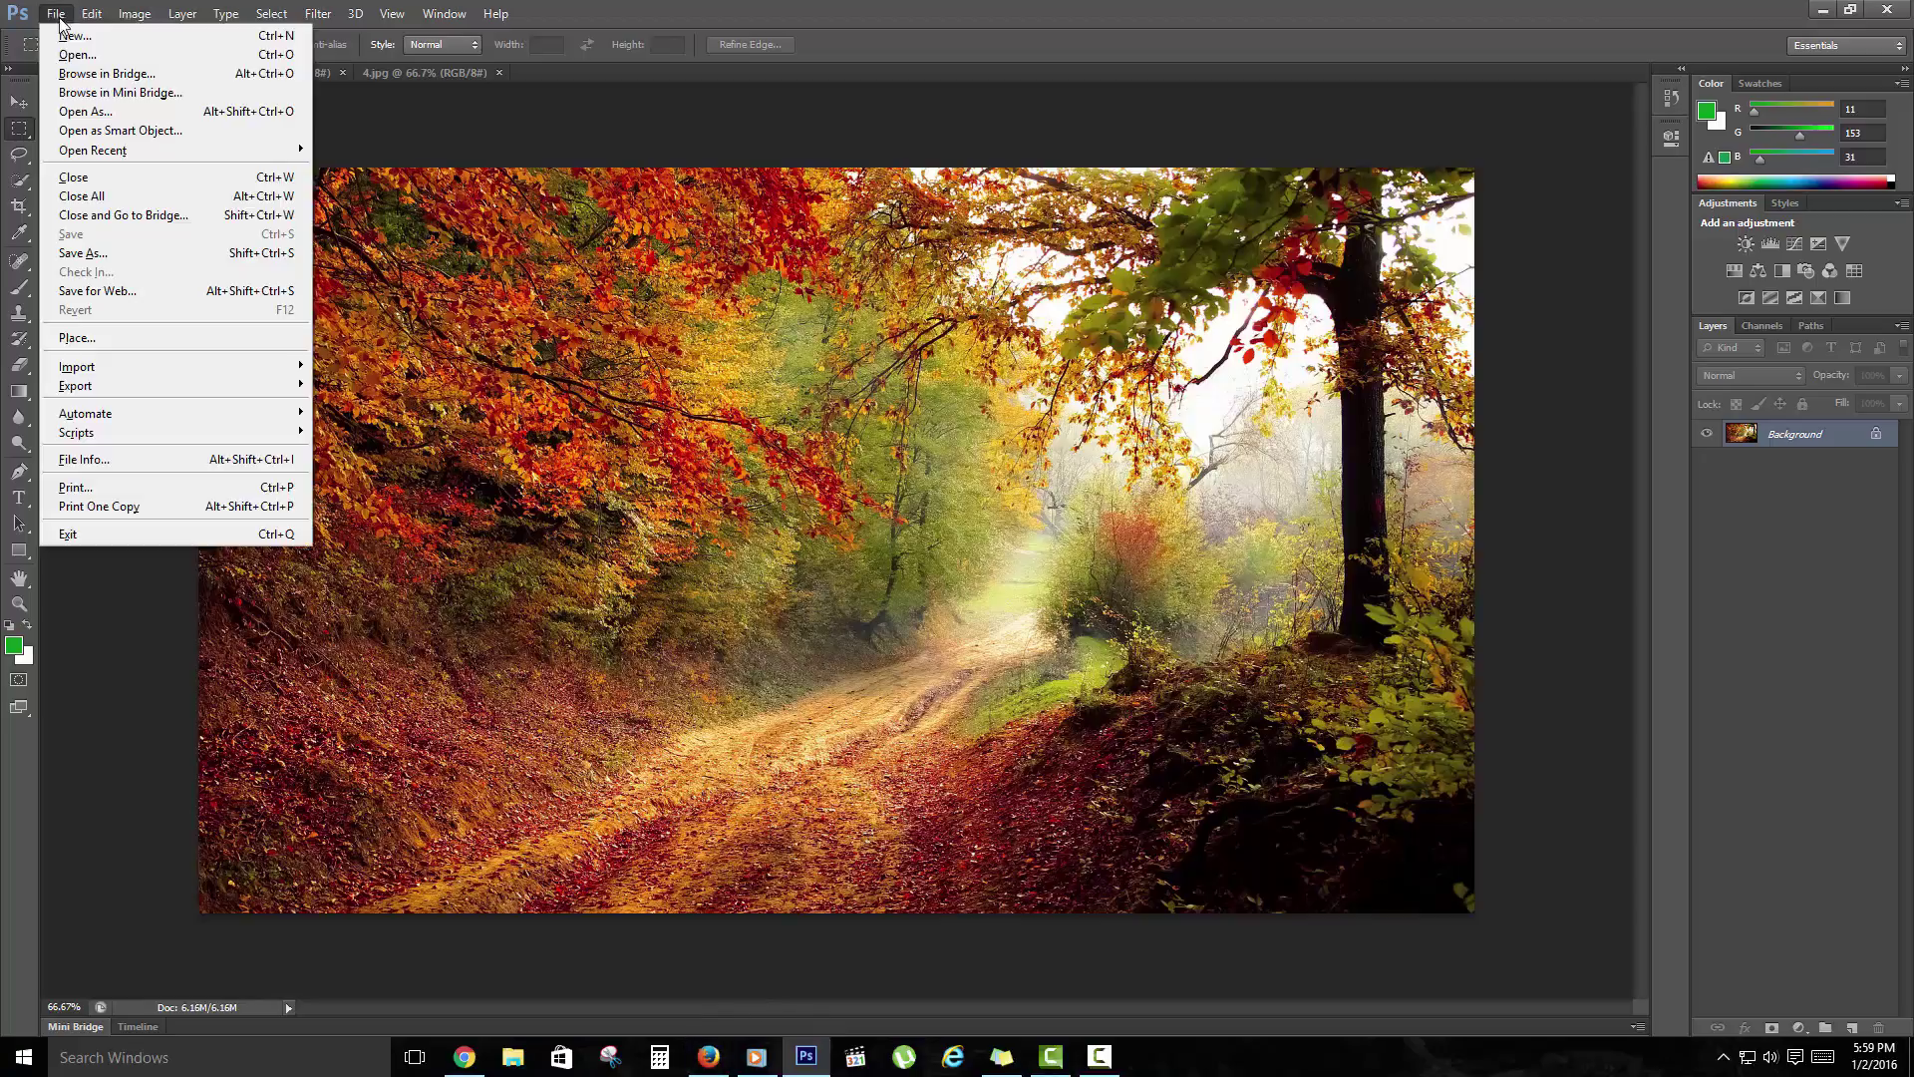
Open monk.jpg from the Desktop file list as a fourth document.
click(77, 55)
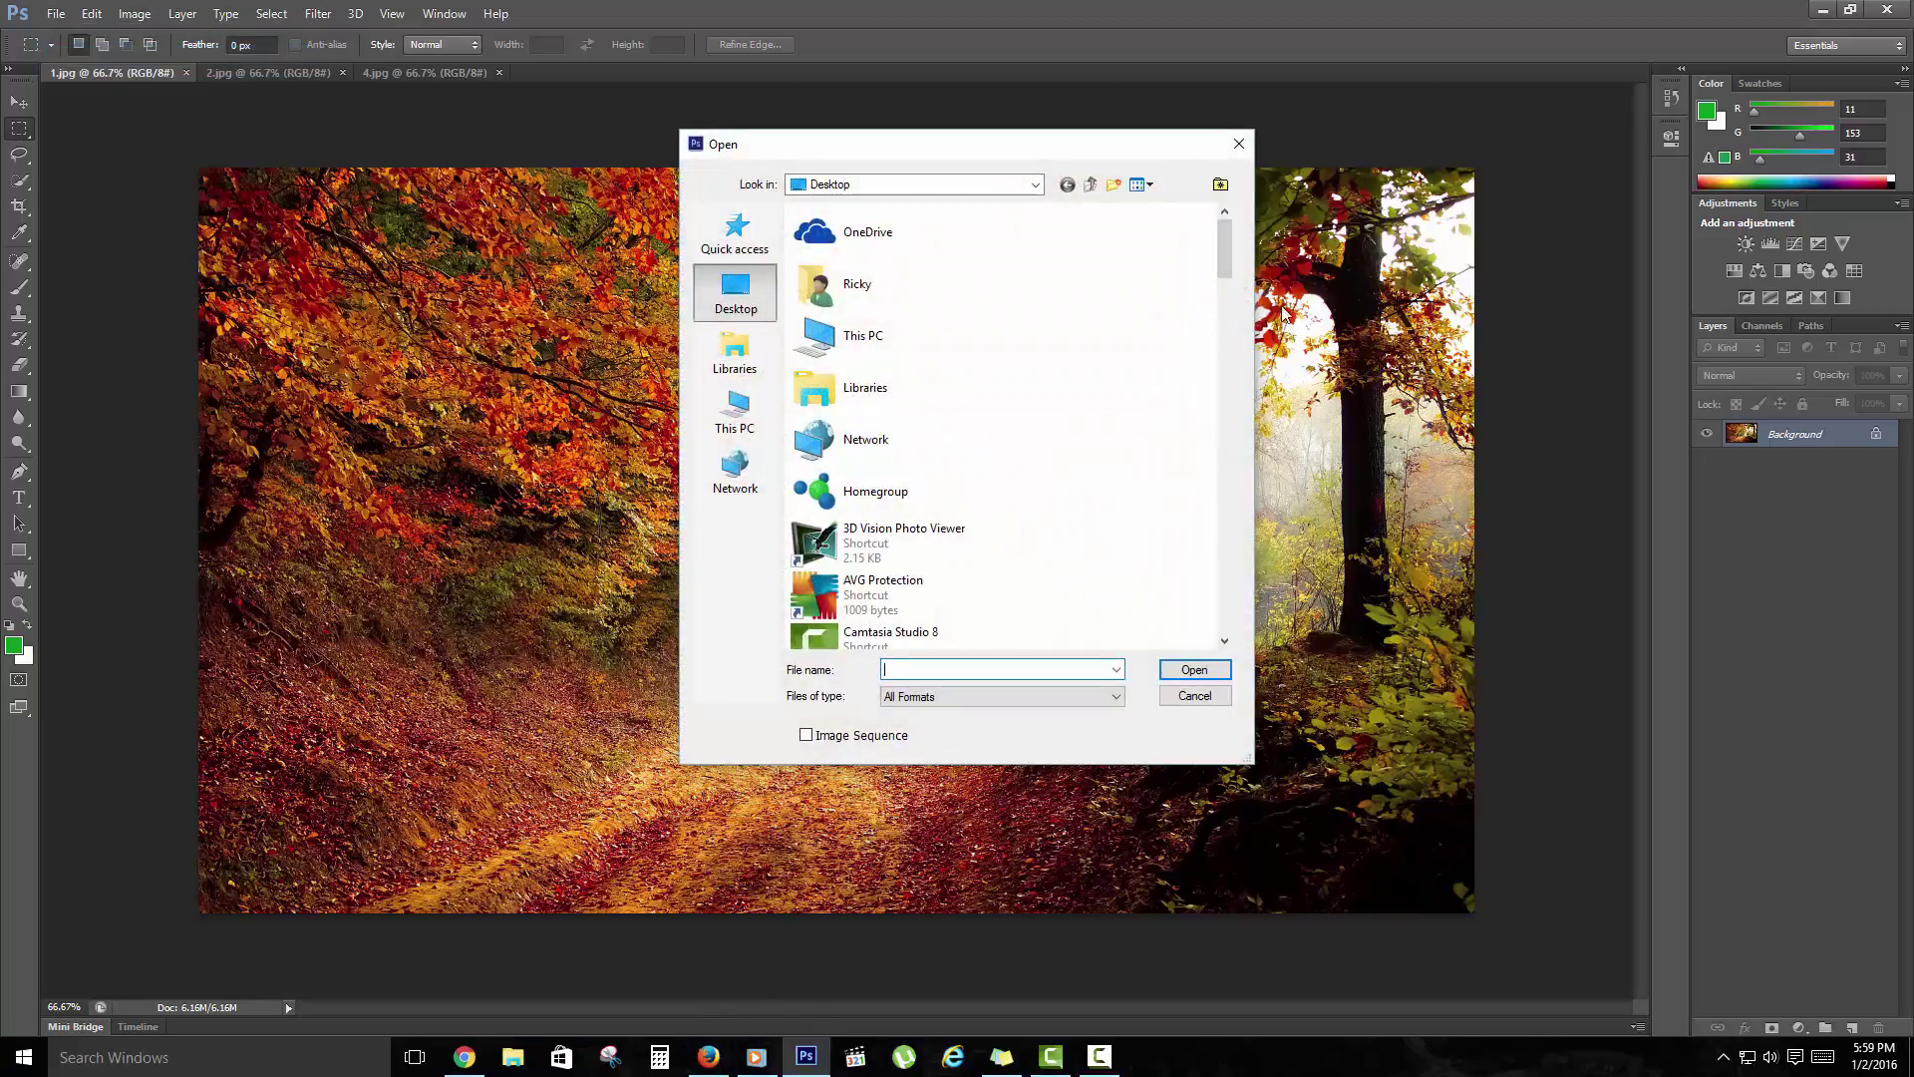
drag(1230, 266, 1222, 588)
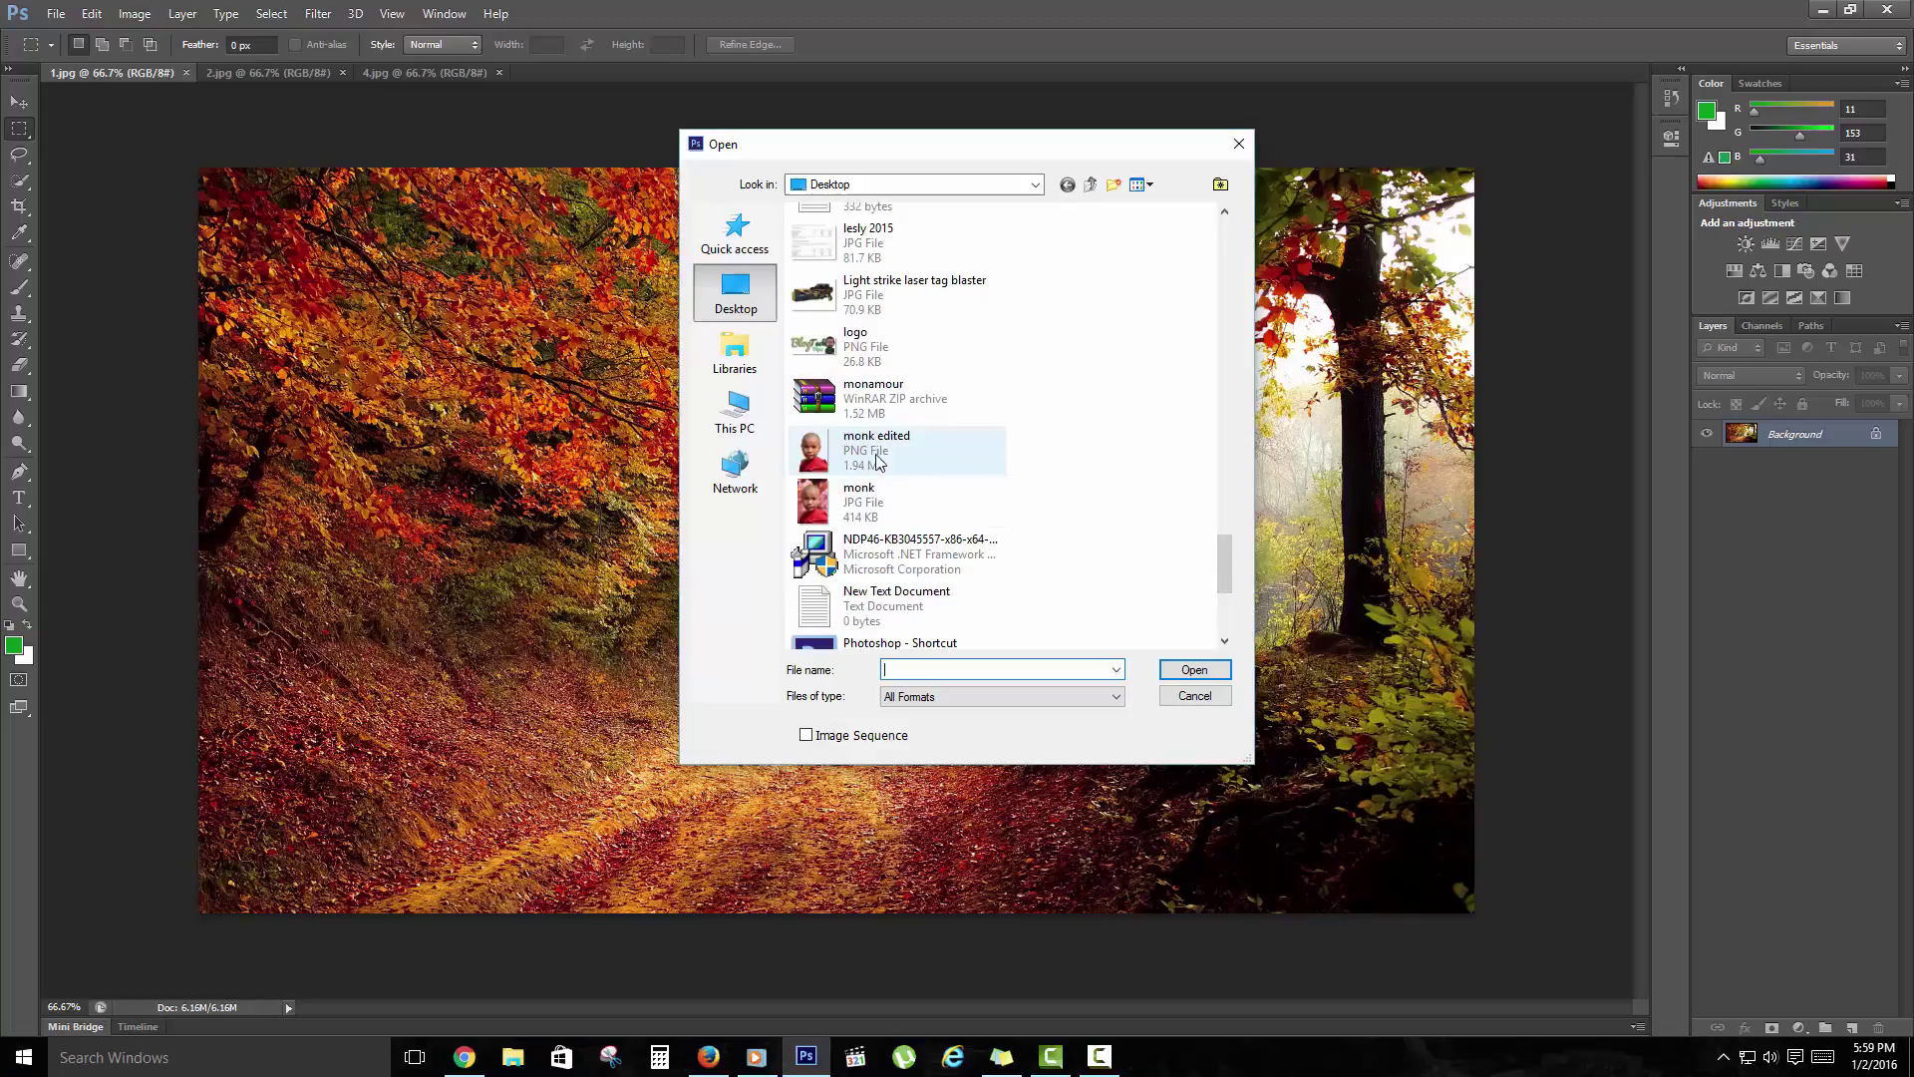
click(879, 503)
click(1174, 670)
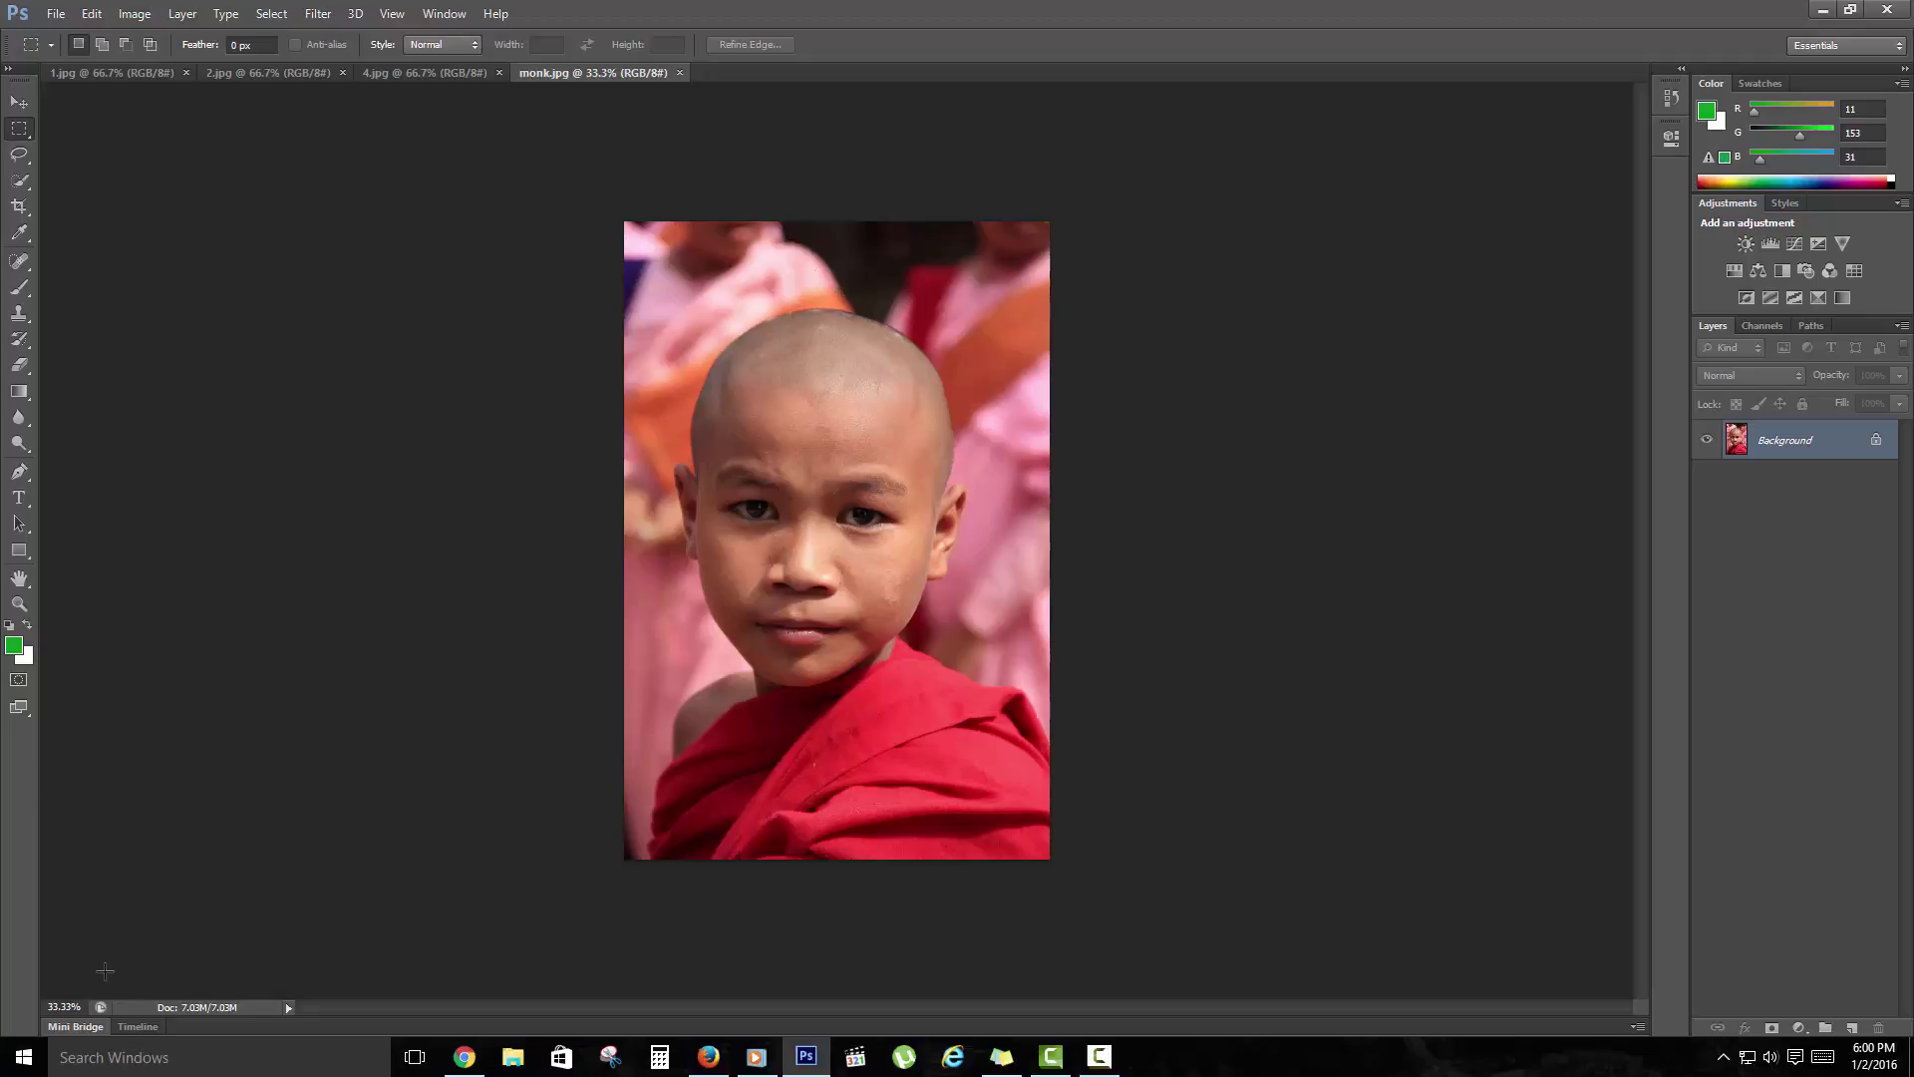
Zoom the monk photo to 50% and set the Quick Selection Tool brush to 85 px.
click(62, 1007)
key(Return)
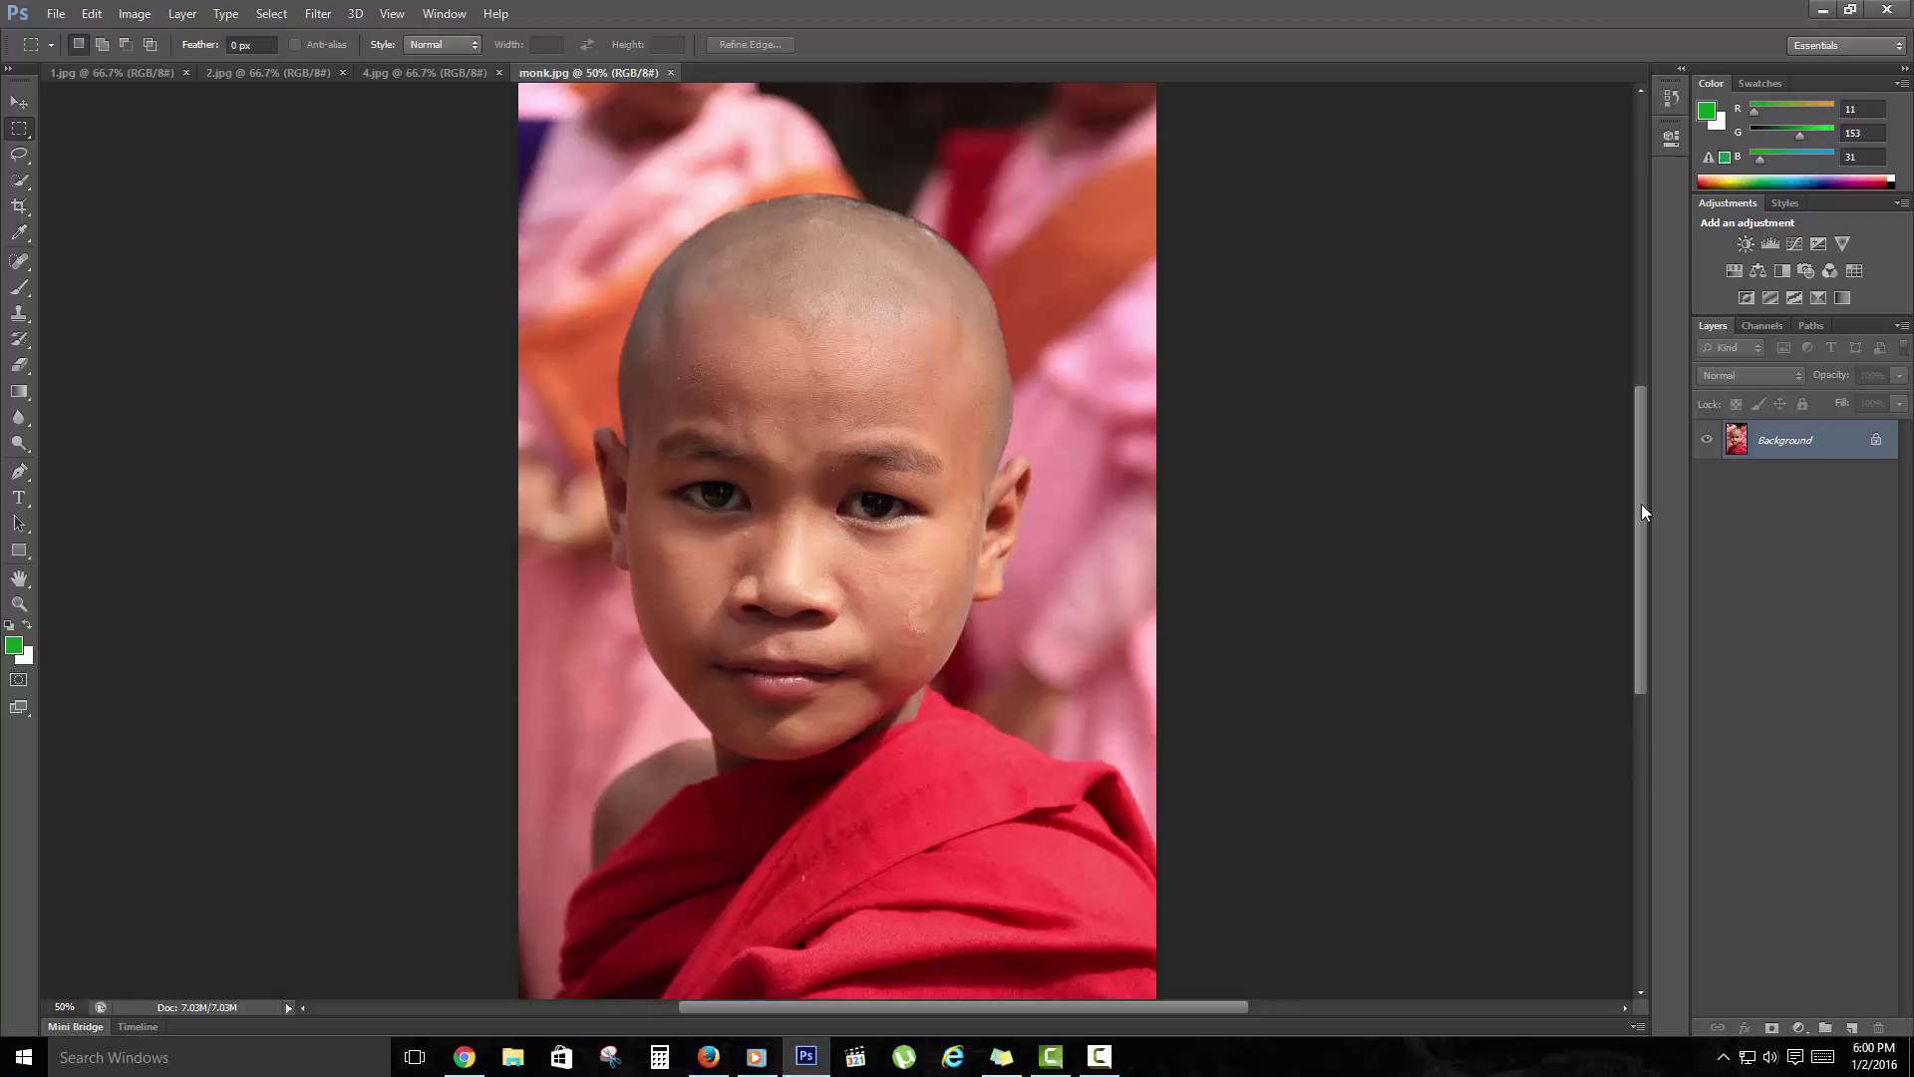
drag(1641, 504, 1642, 466)
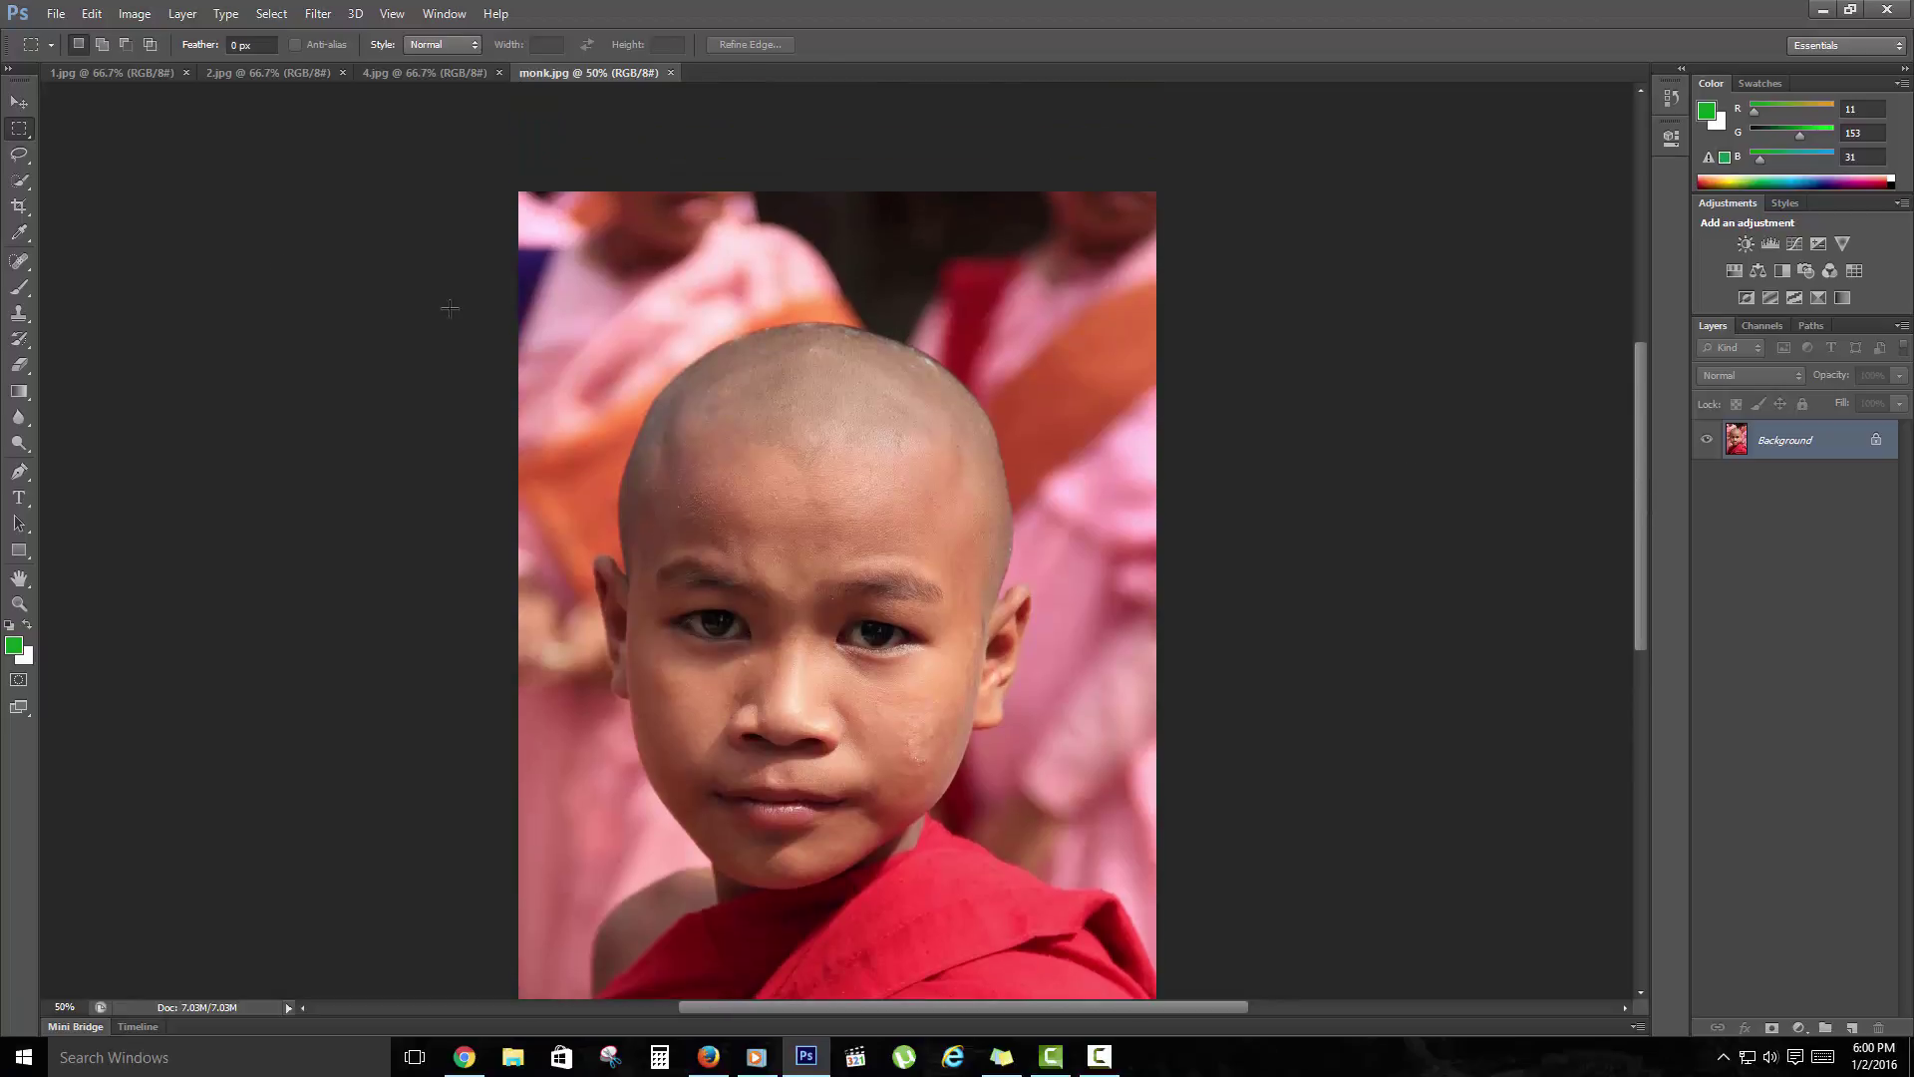
click(16, 184)
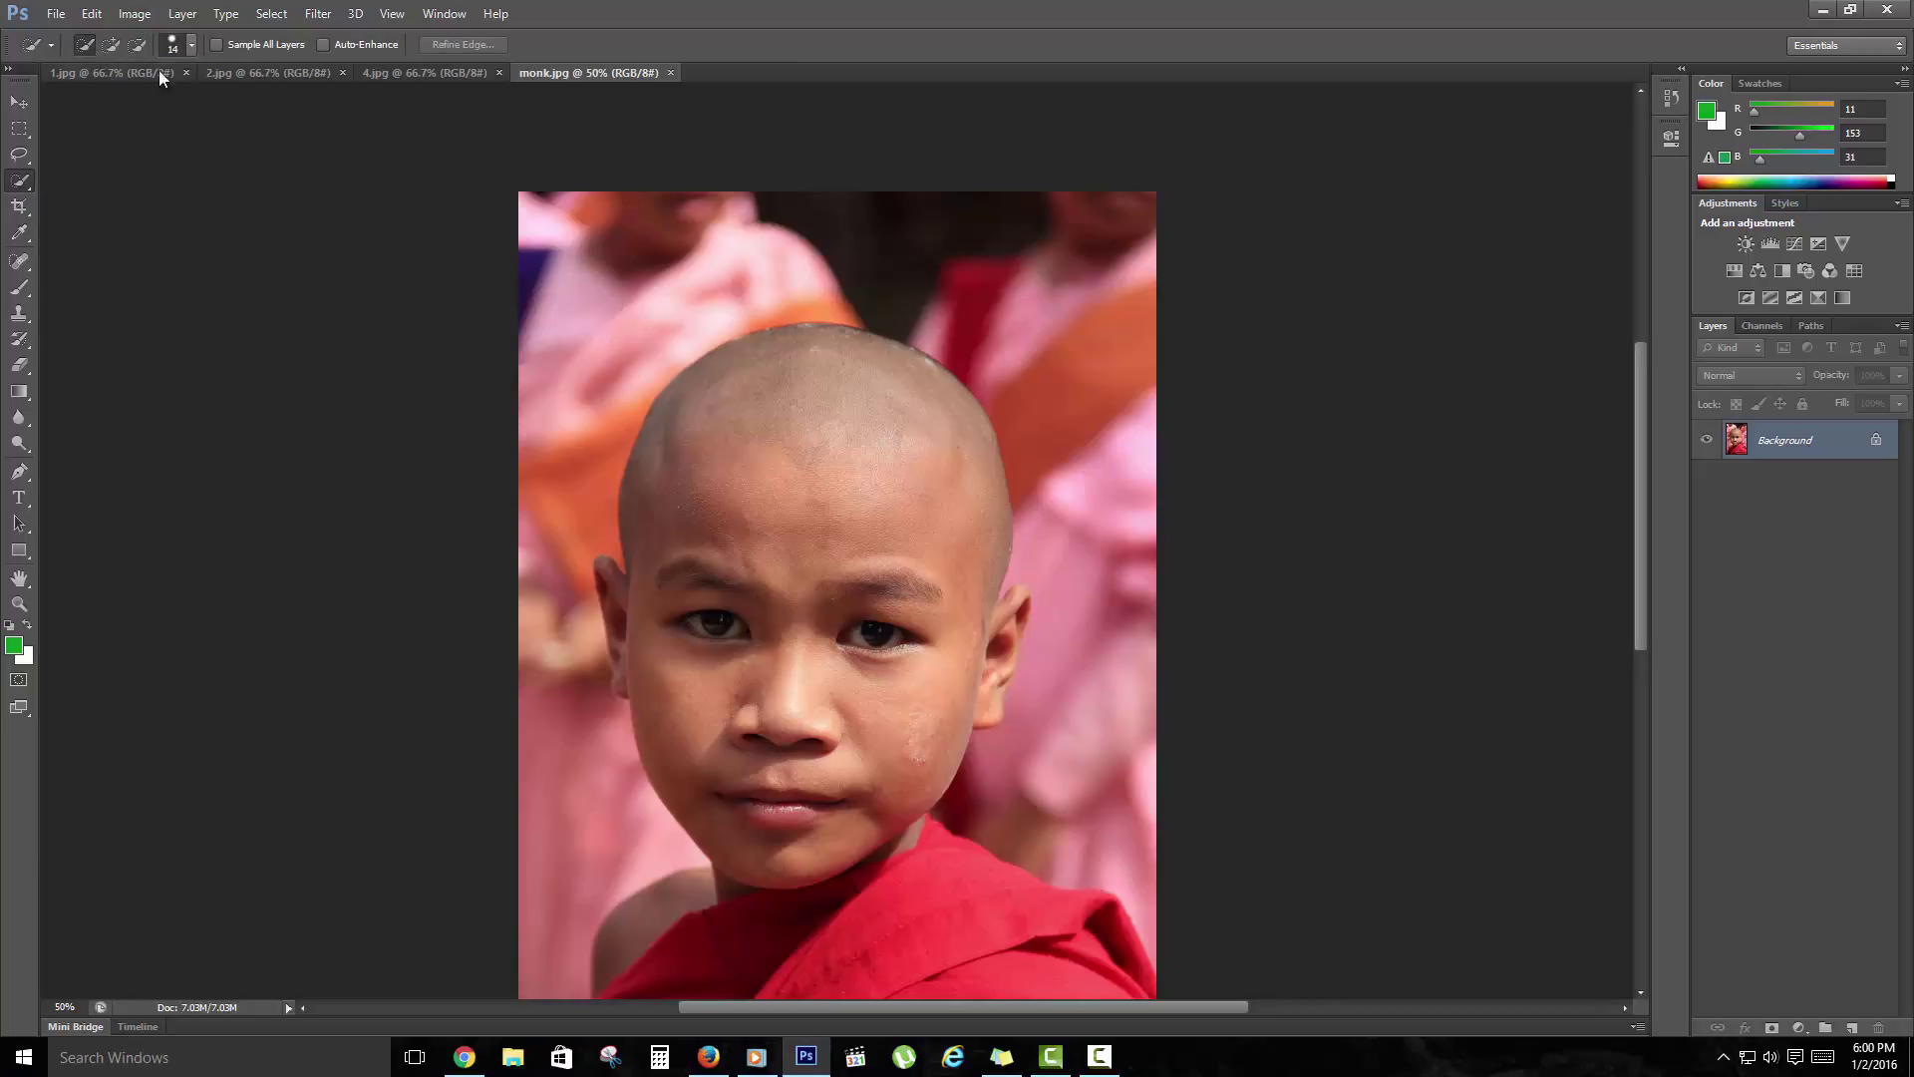
click(192, 45)
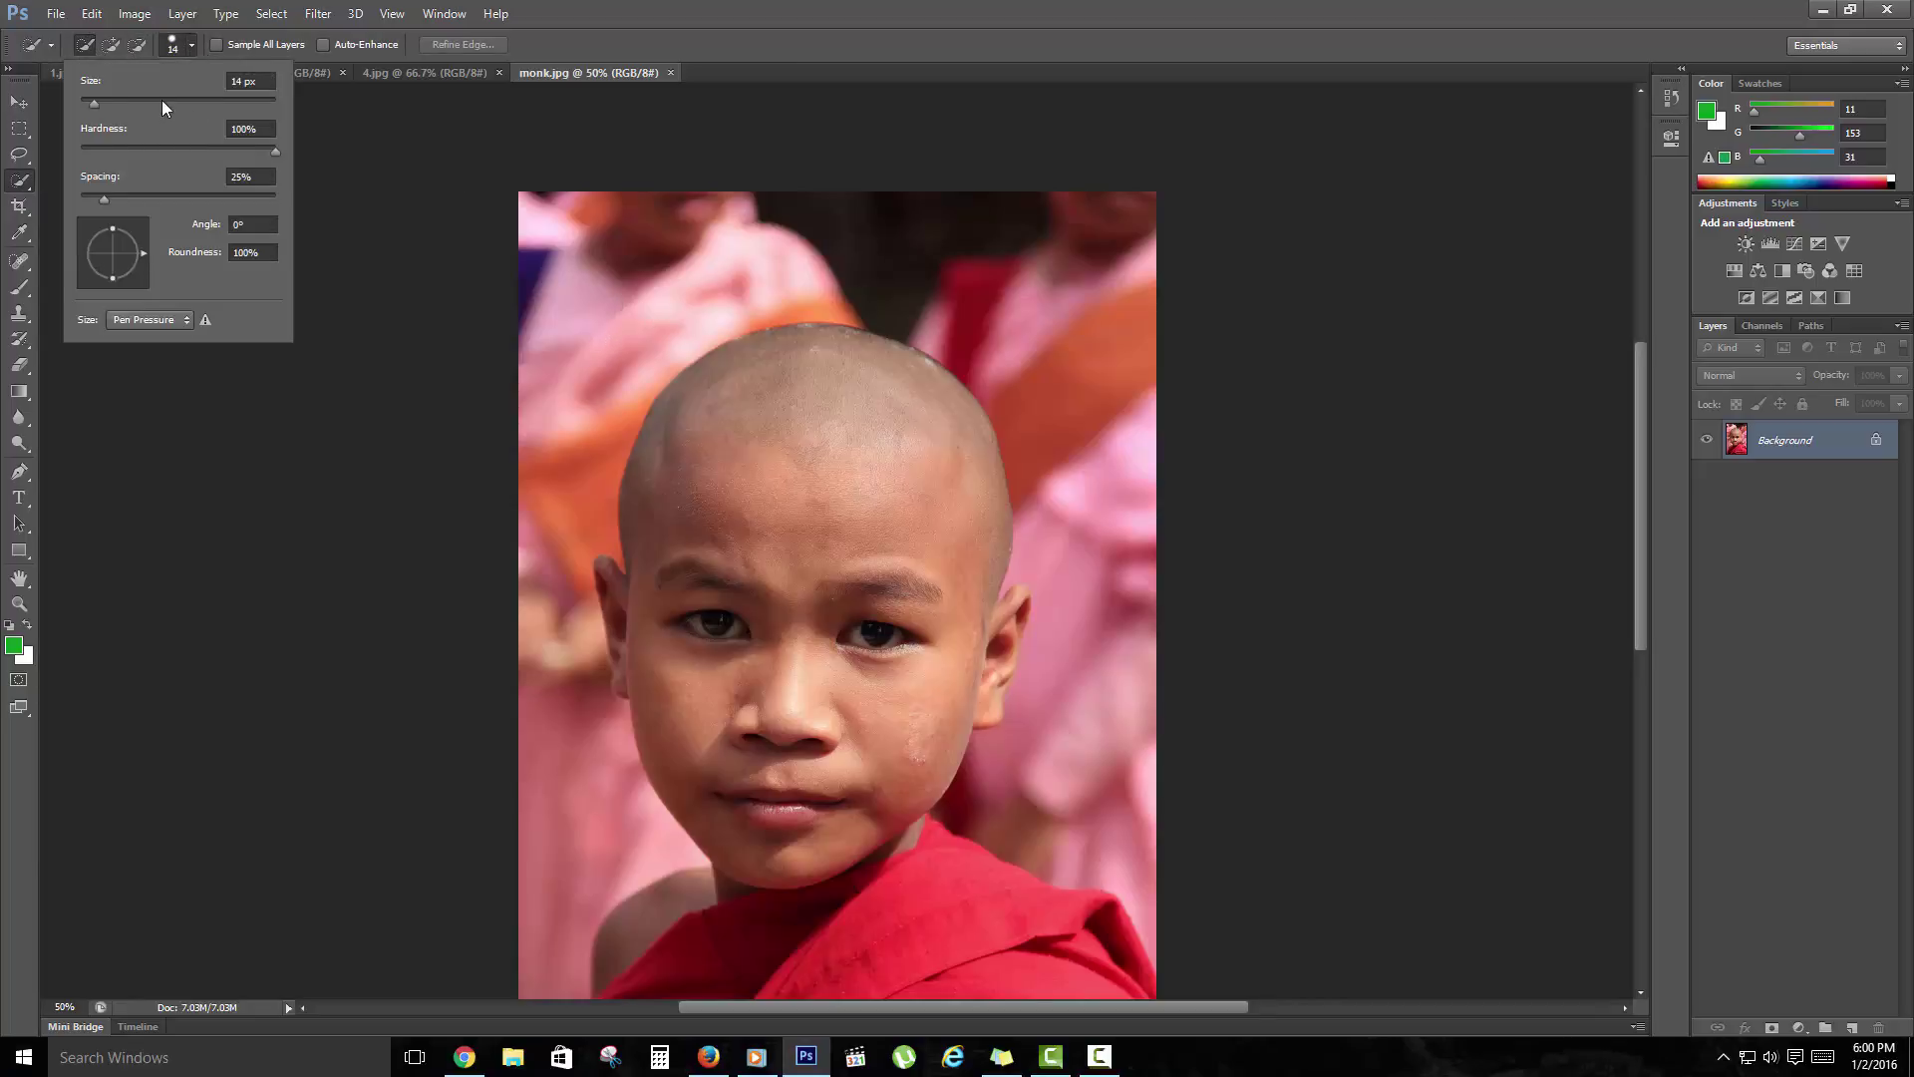
click(164, 102)
Paint the selection over the pink background above, left and right of the monk.
click(576, 276)
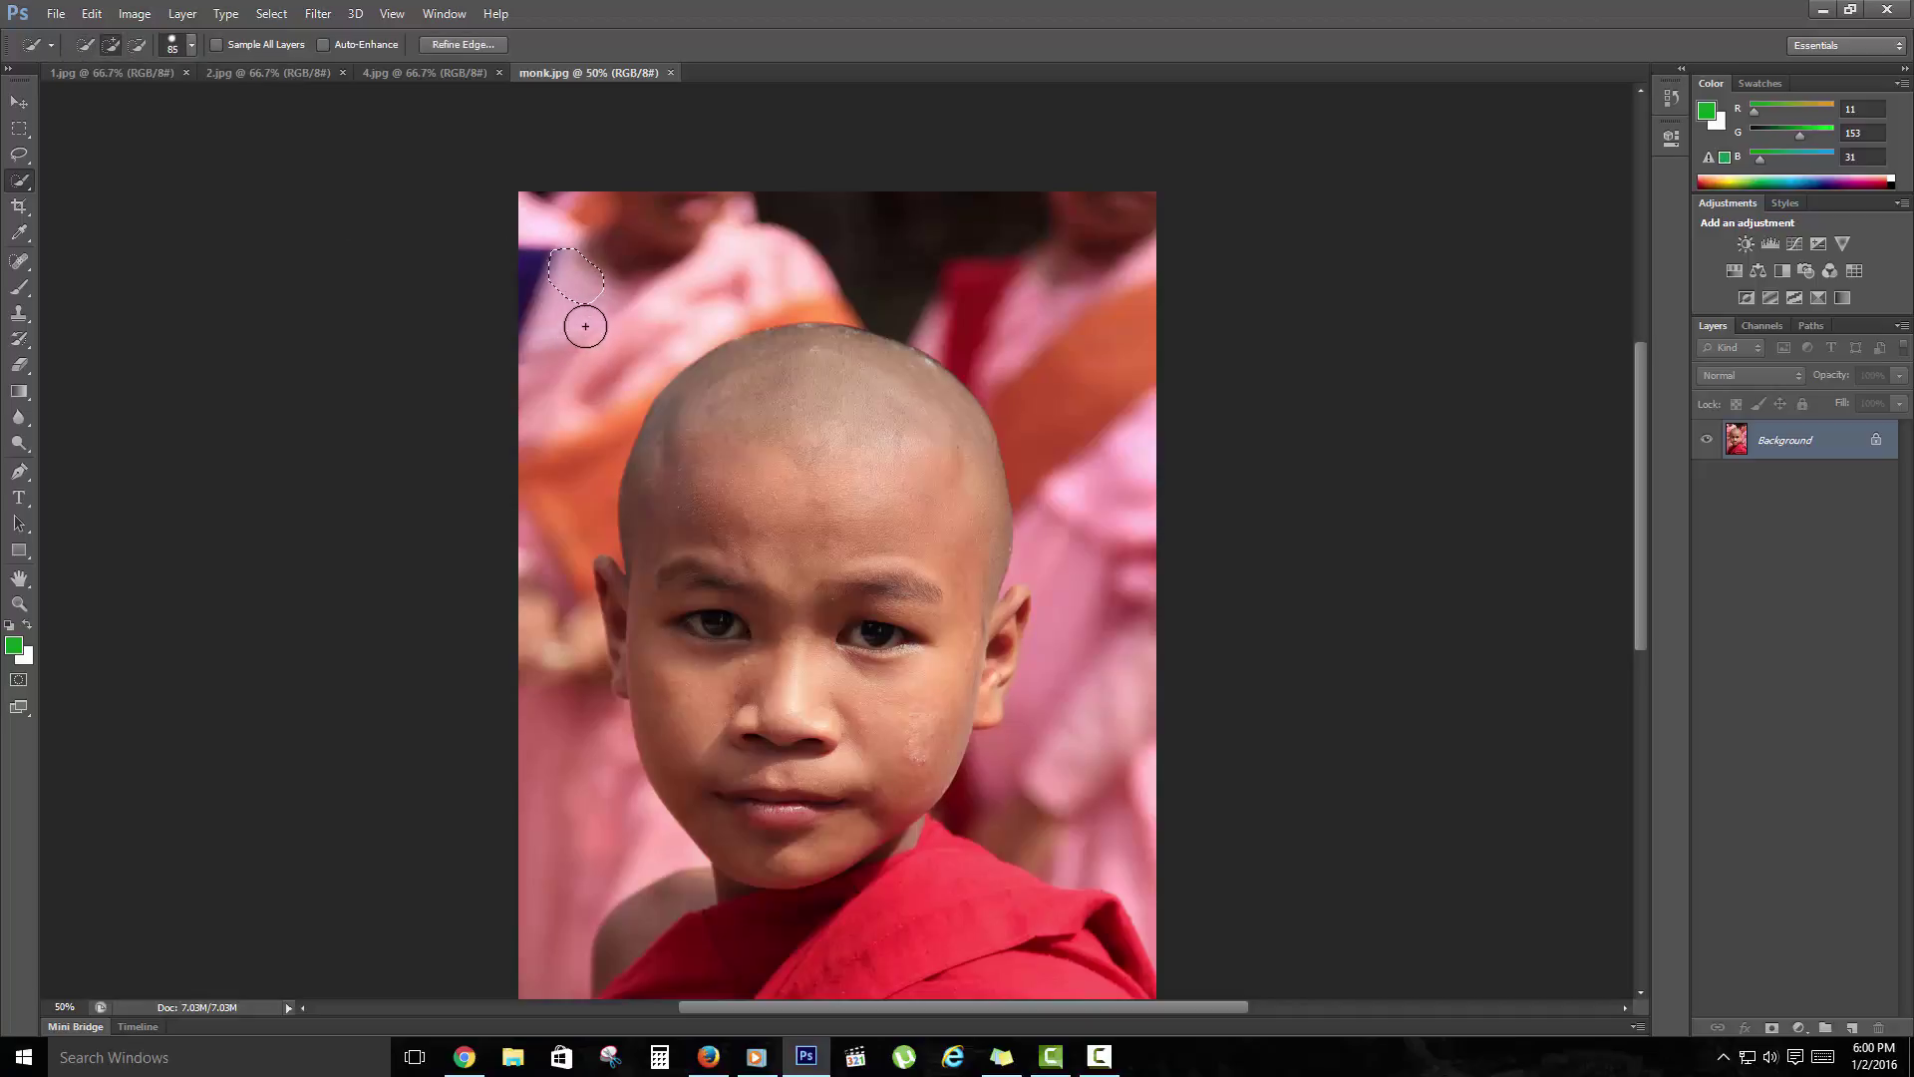
mouse_move(585, 327)
mouse_down()
mouse_move(591, 386)
mouse_move(730, 262)
mouse_move(857, 242)
mouse_move(877, 282)
mouse_move(940, 276)
mouse_move(981, 338)
mouse_move(1046, 360)
mouse_move(1061, 557)
mouse_move(1090, 556)
mouse_move(1090, 607)
mouse_up()
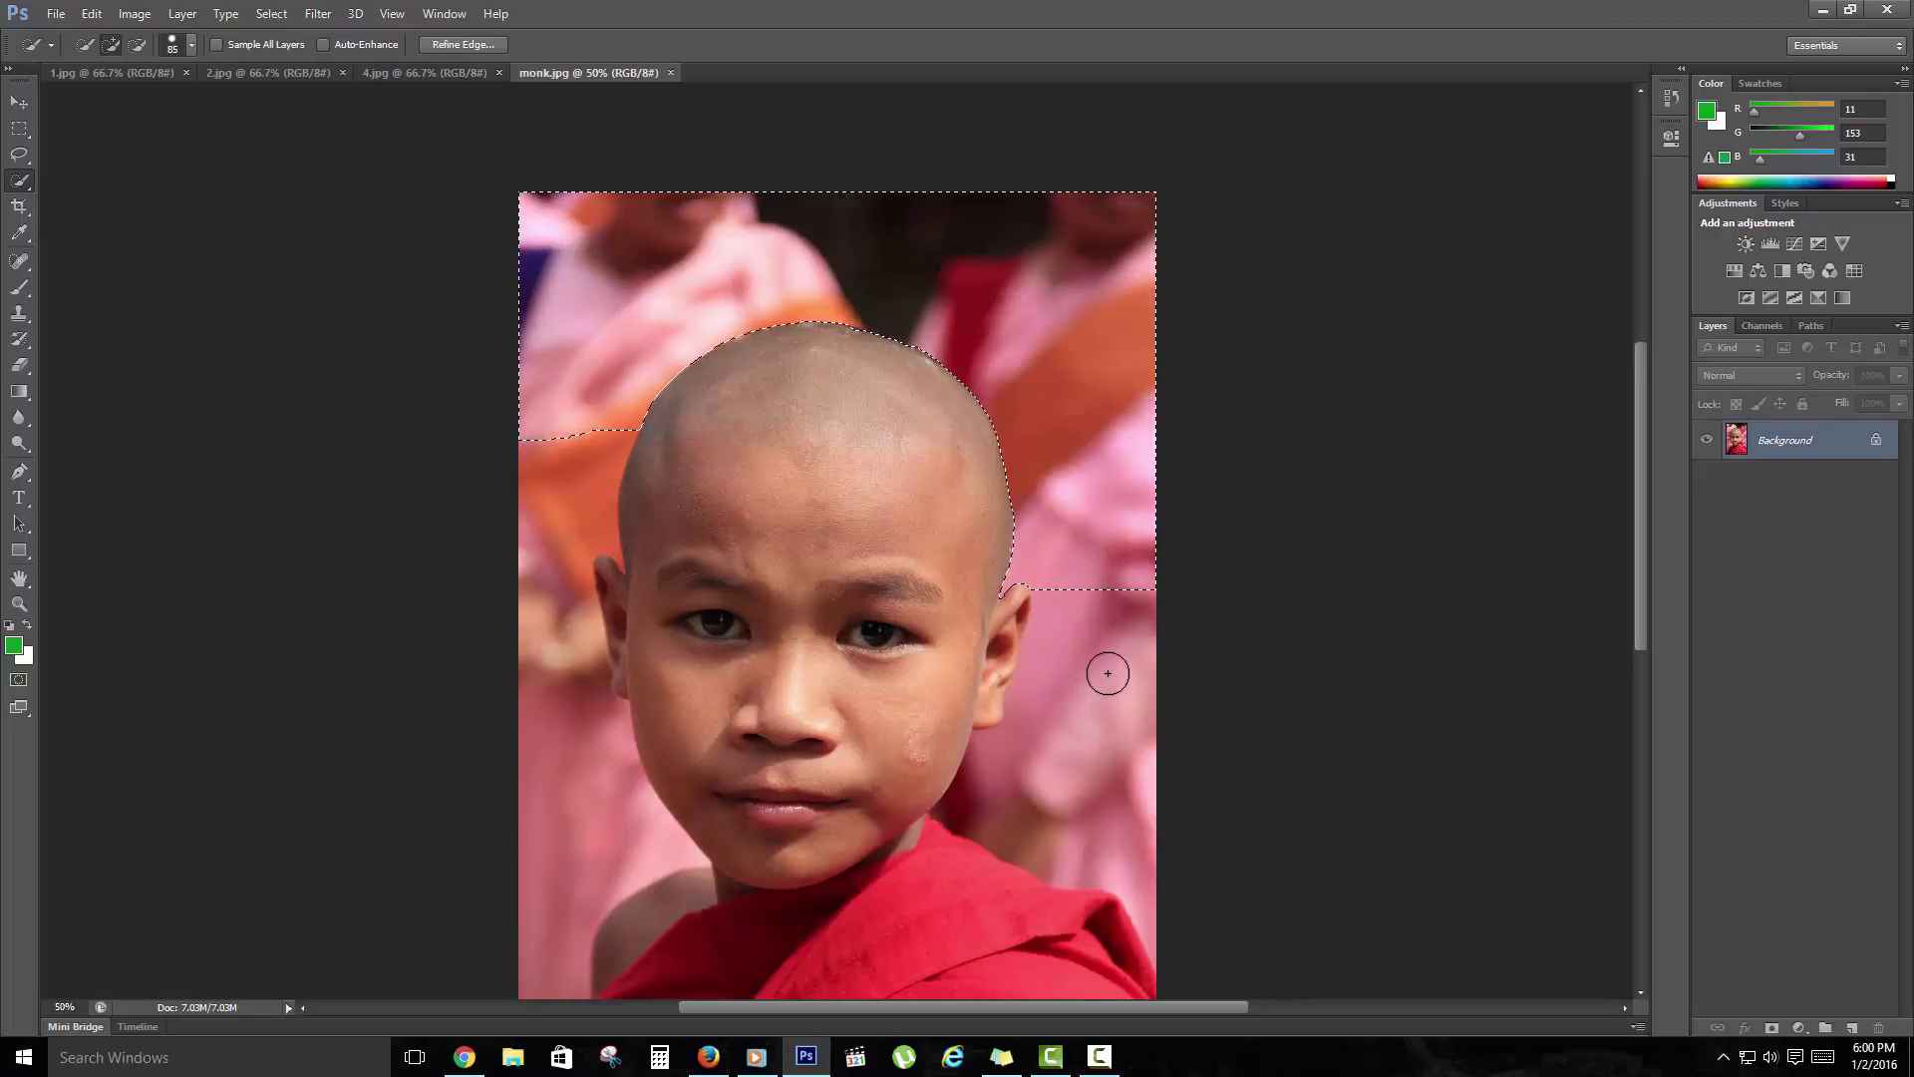
drag(1108, 673, 1029, 838)
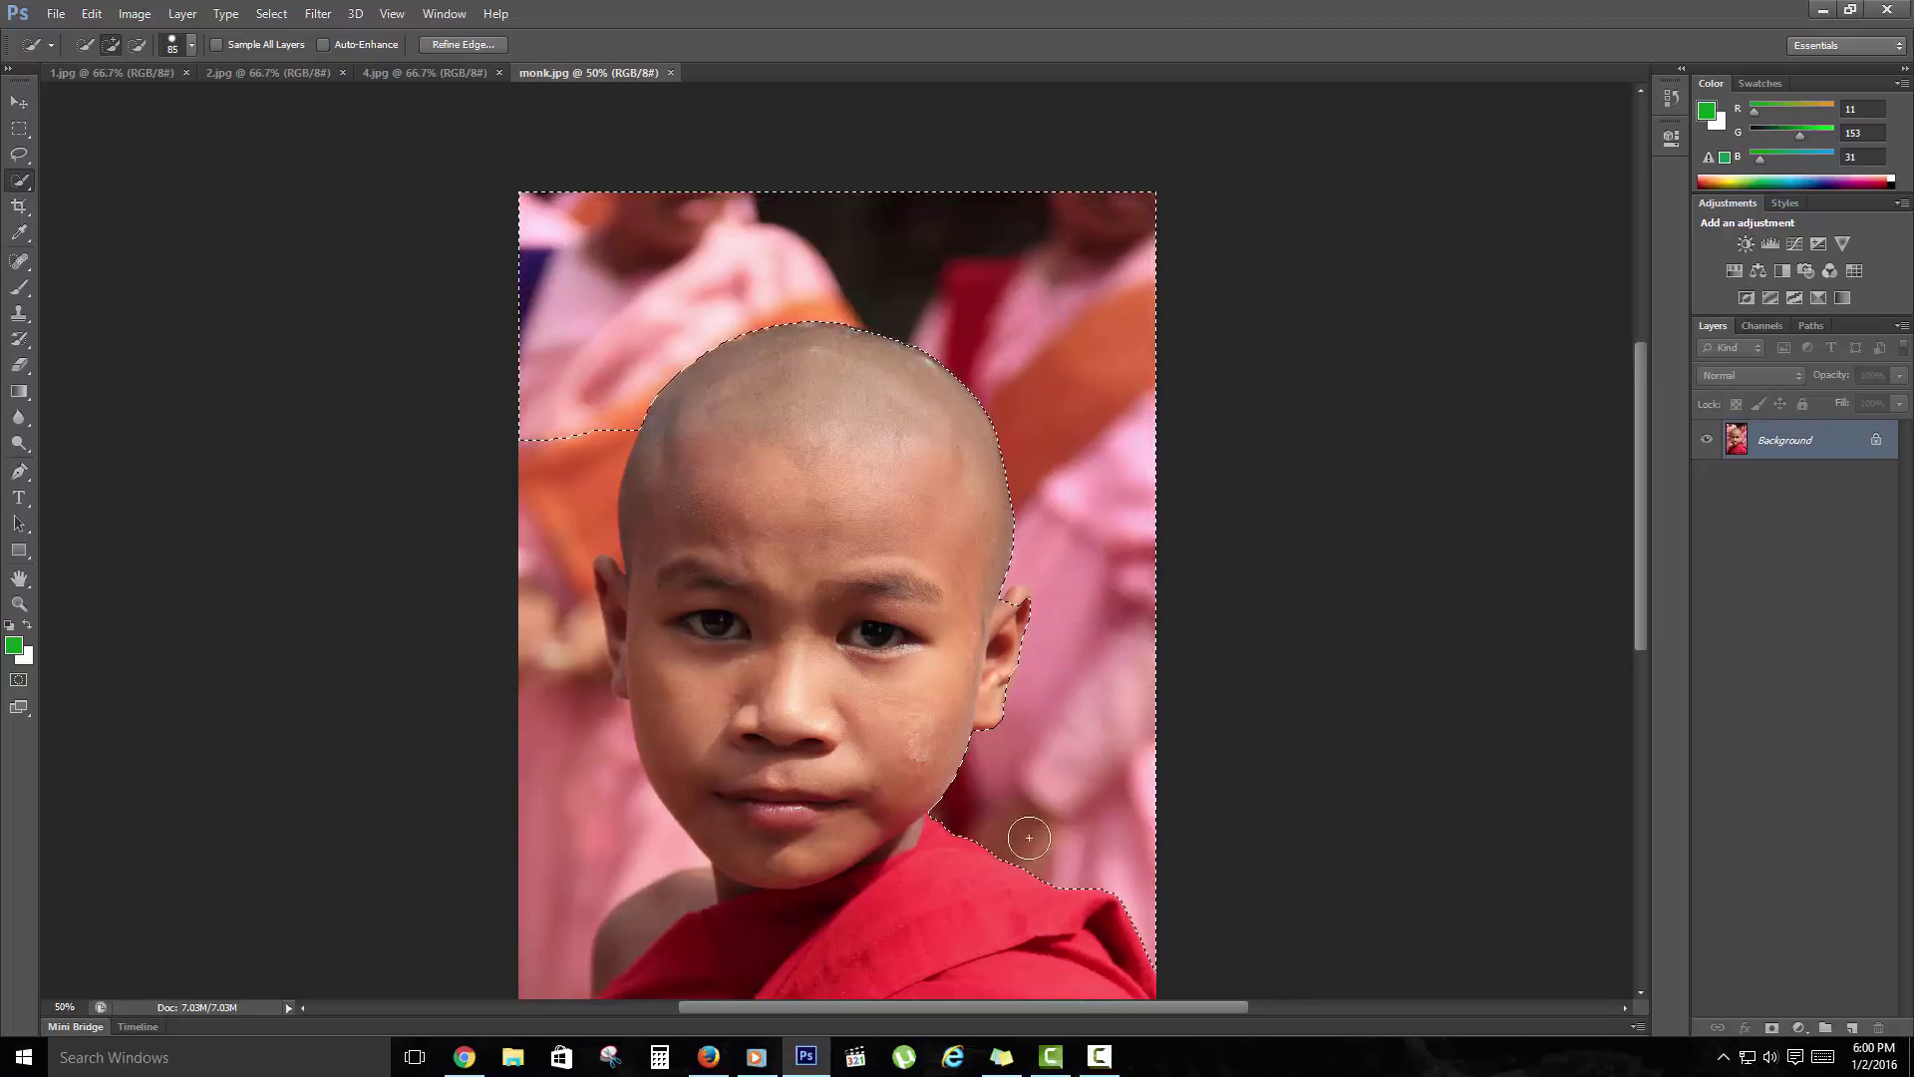
mouse_move(575, 736)
mouse_down()
mouse_move(517, 779)
mouse_move(563, 825)
mouse_up()
Shrink the selection brush to 47 px, touch up near the right ear, and switch to Subtract mode.
click(1016, 613)
click(192, 45)
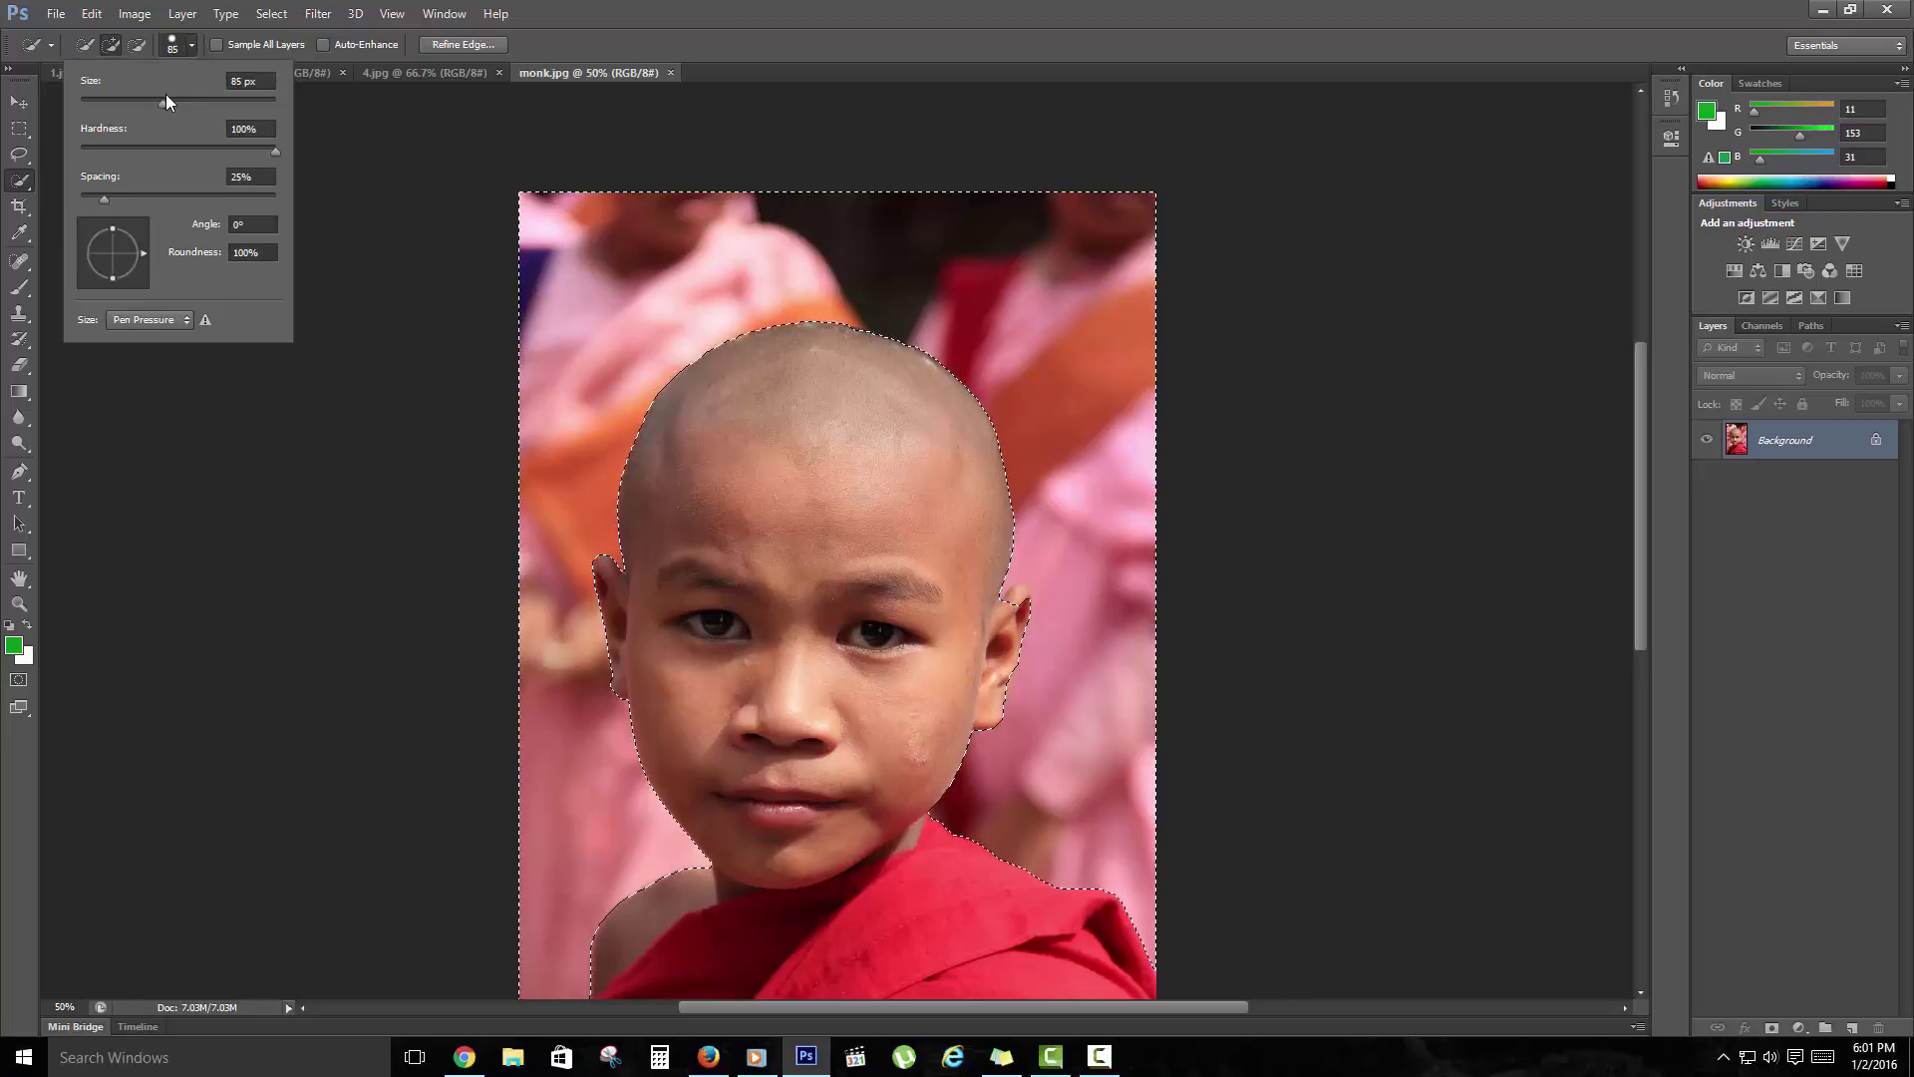
click(125, 101)
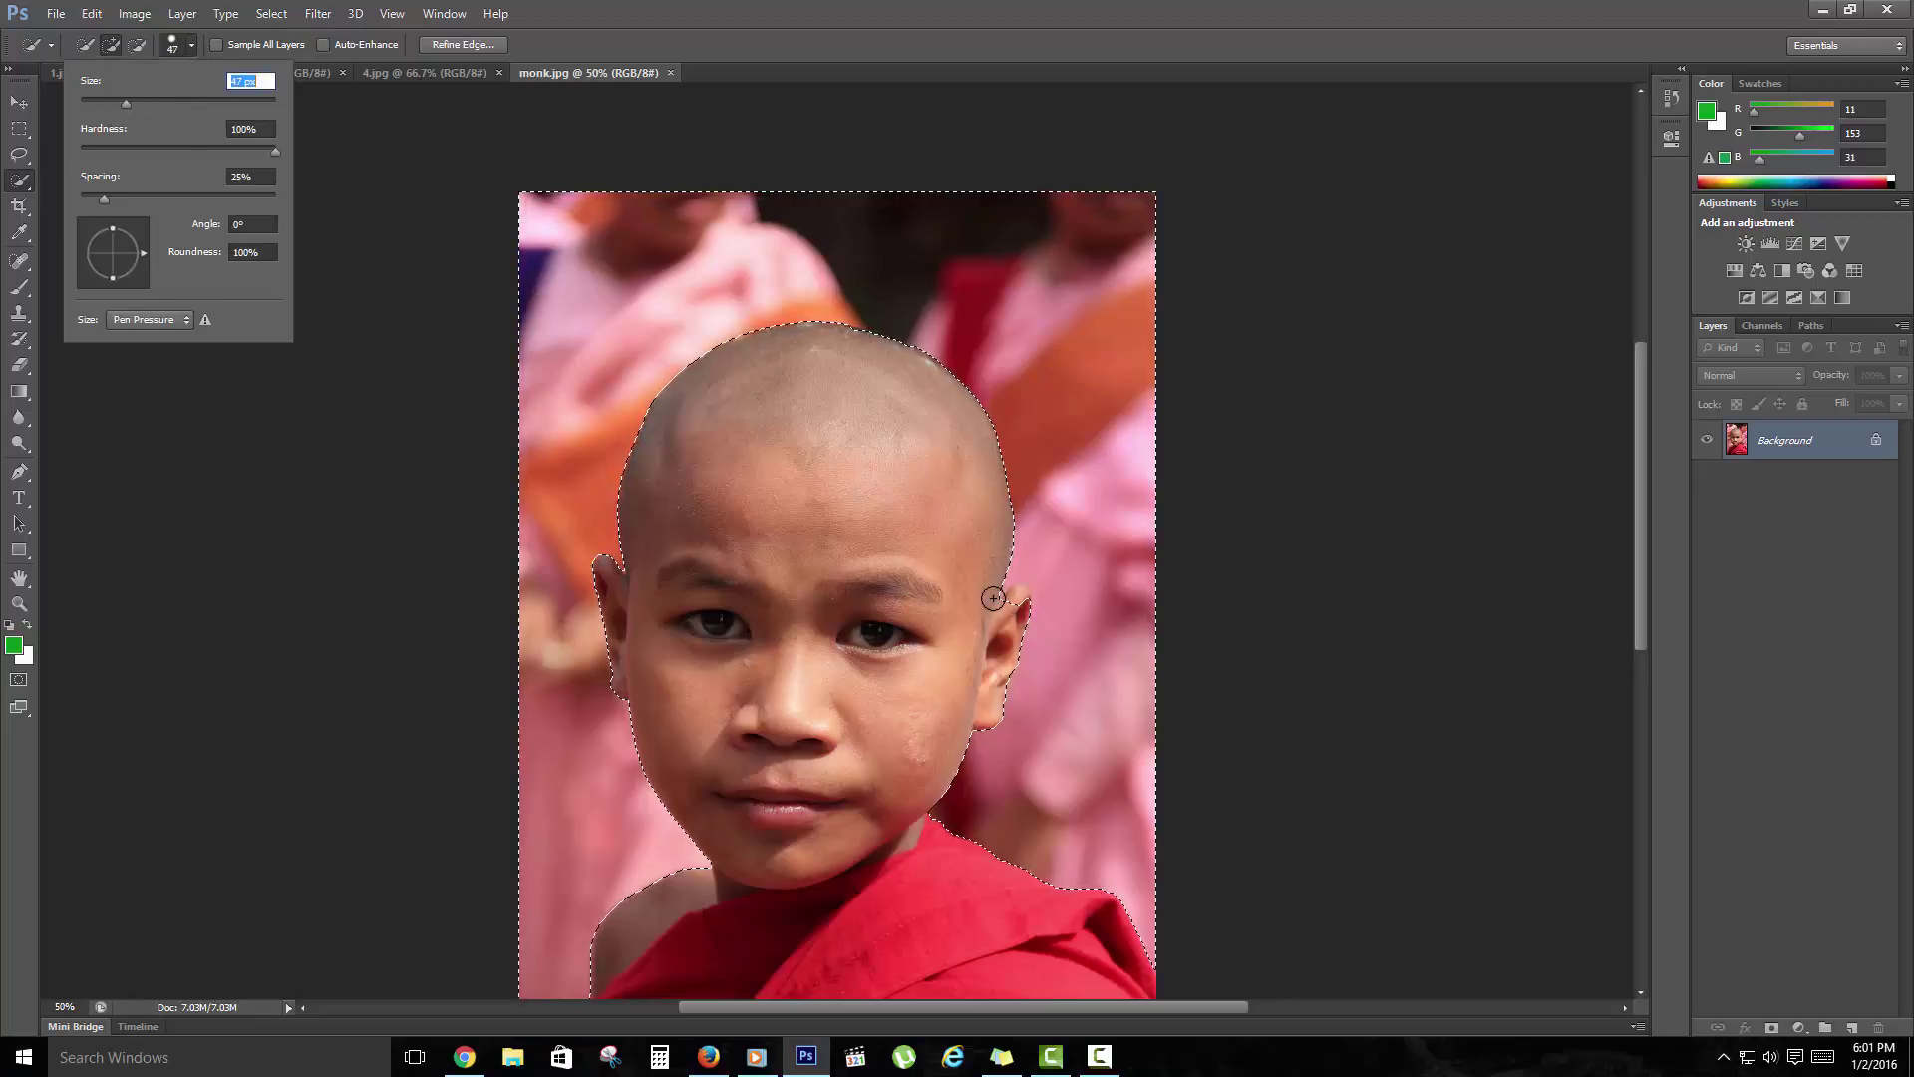
click(1015, 602)
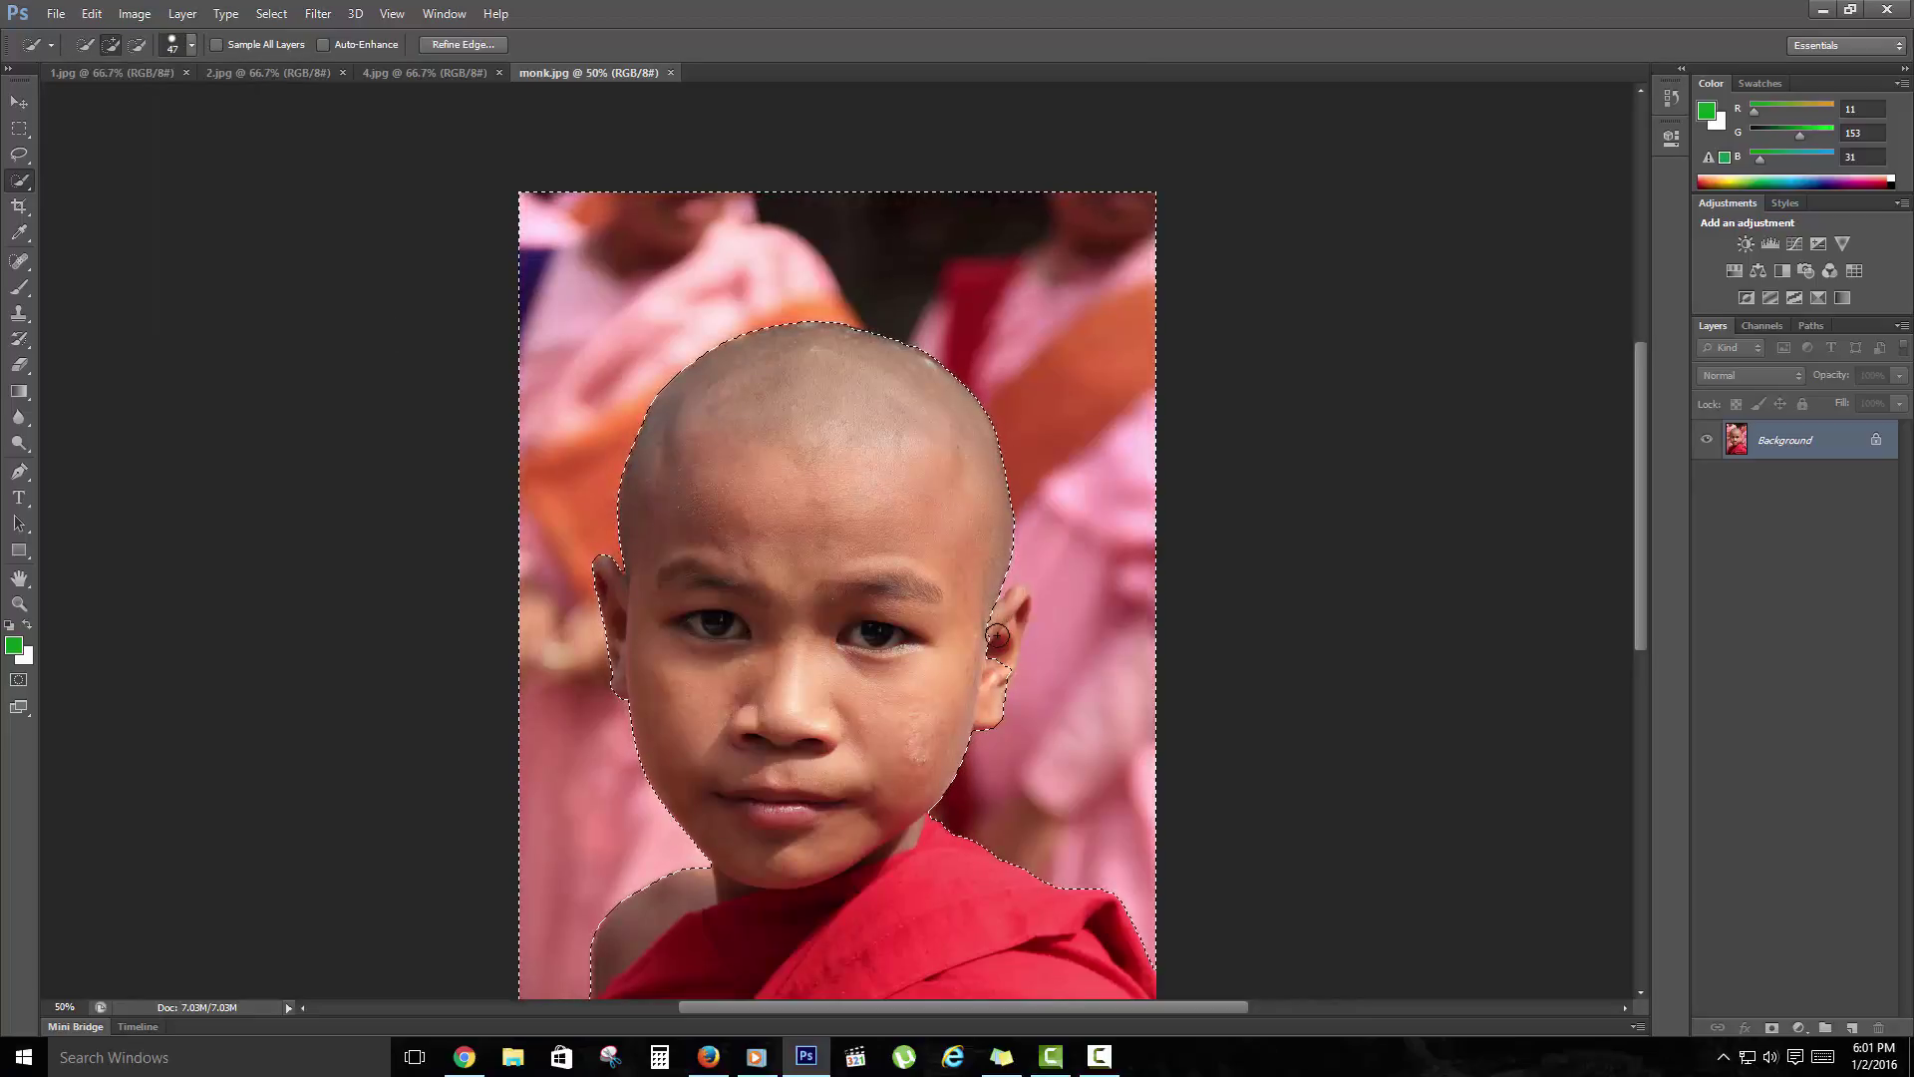
click(137, 44)
Convert the Background into Layer 0 and try deleting the pink background, then undo it.
double_click(1877, 443)
click(1122, 337)
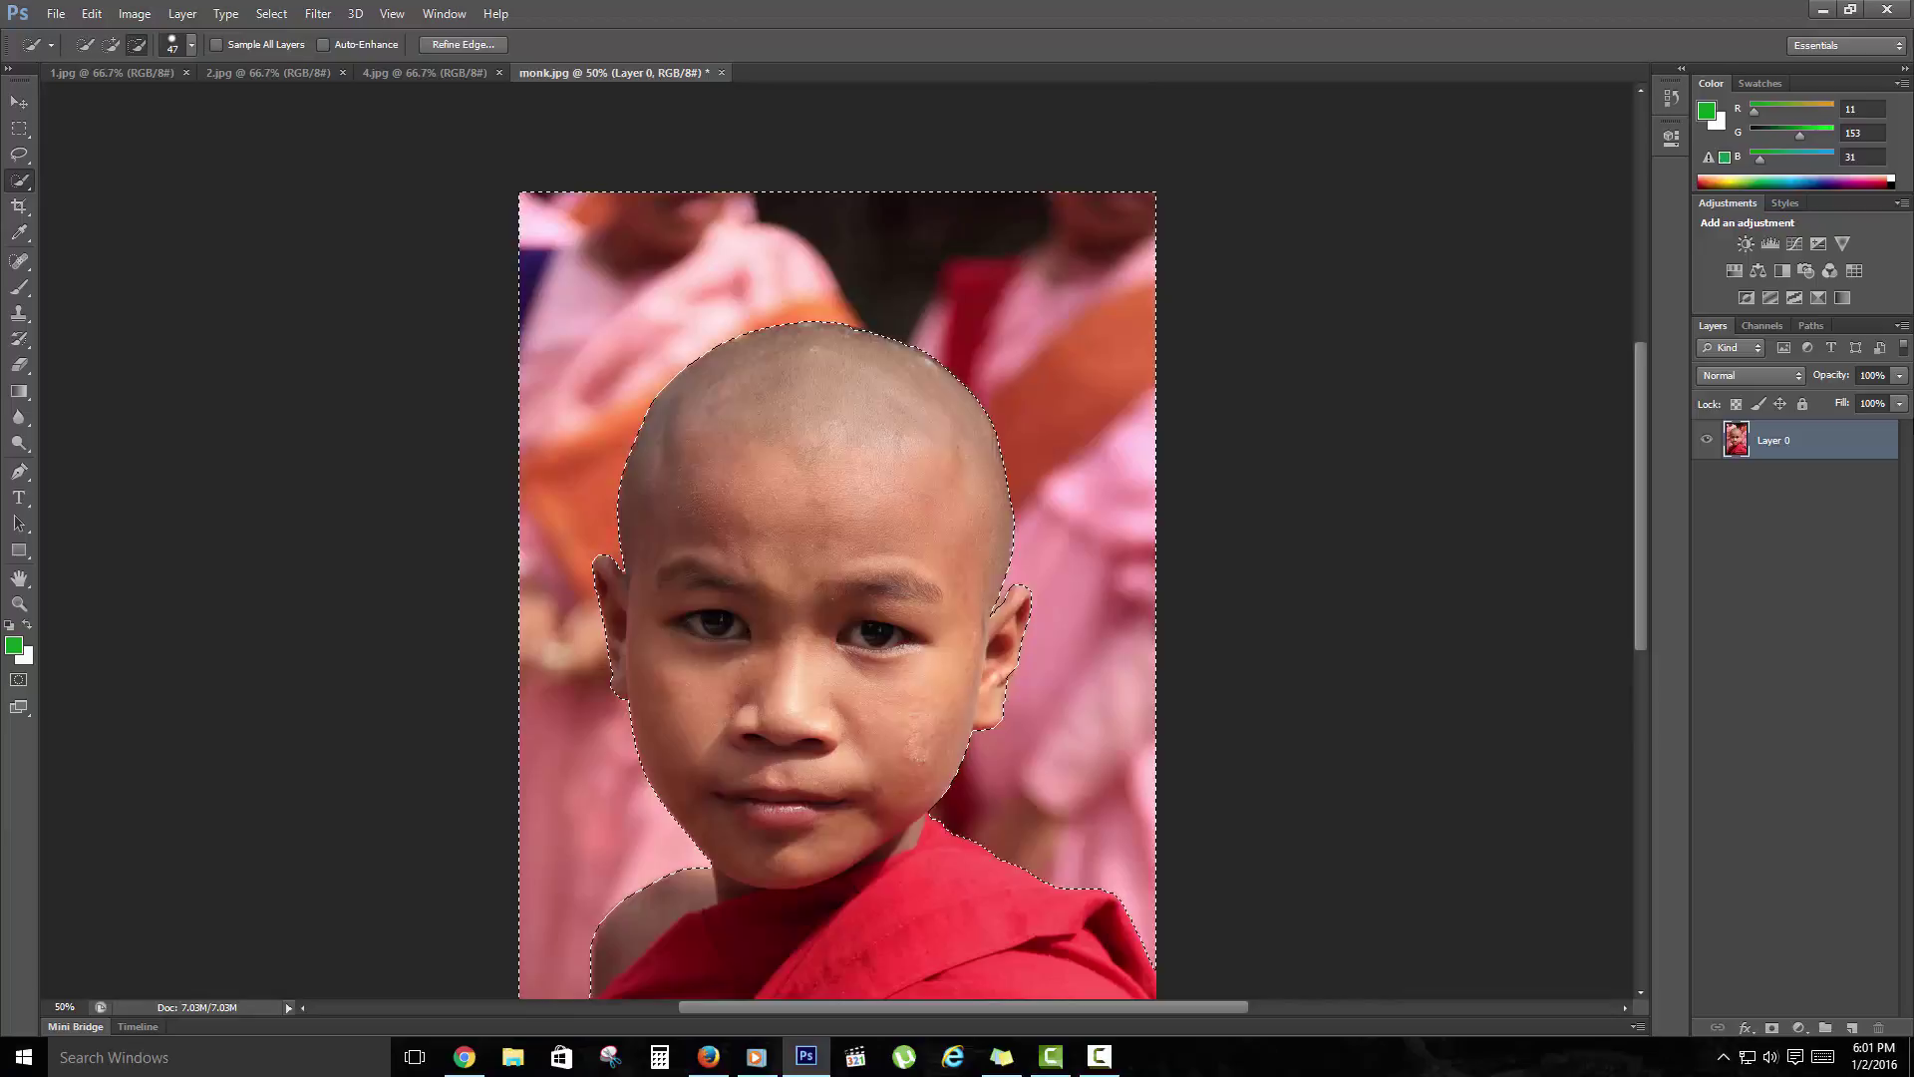
key(Delete)
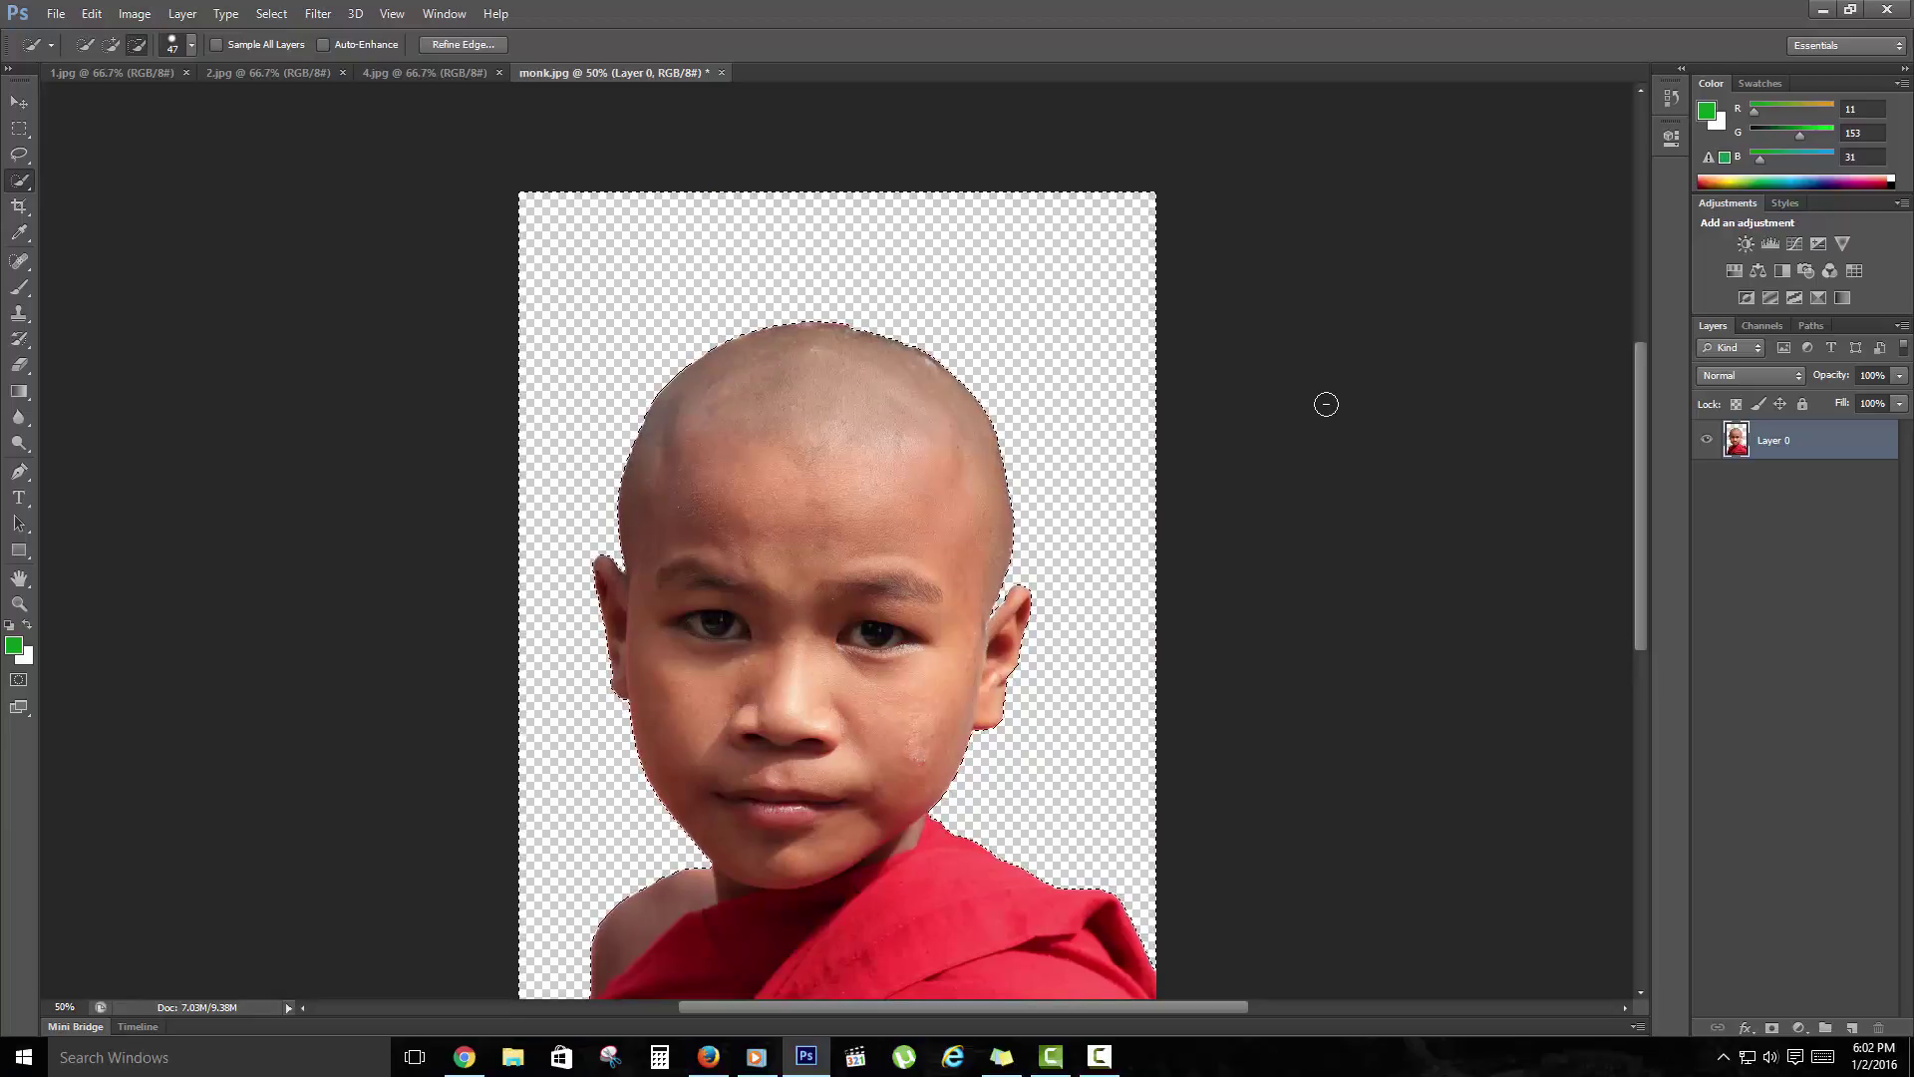
key(ctrl+z)
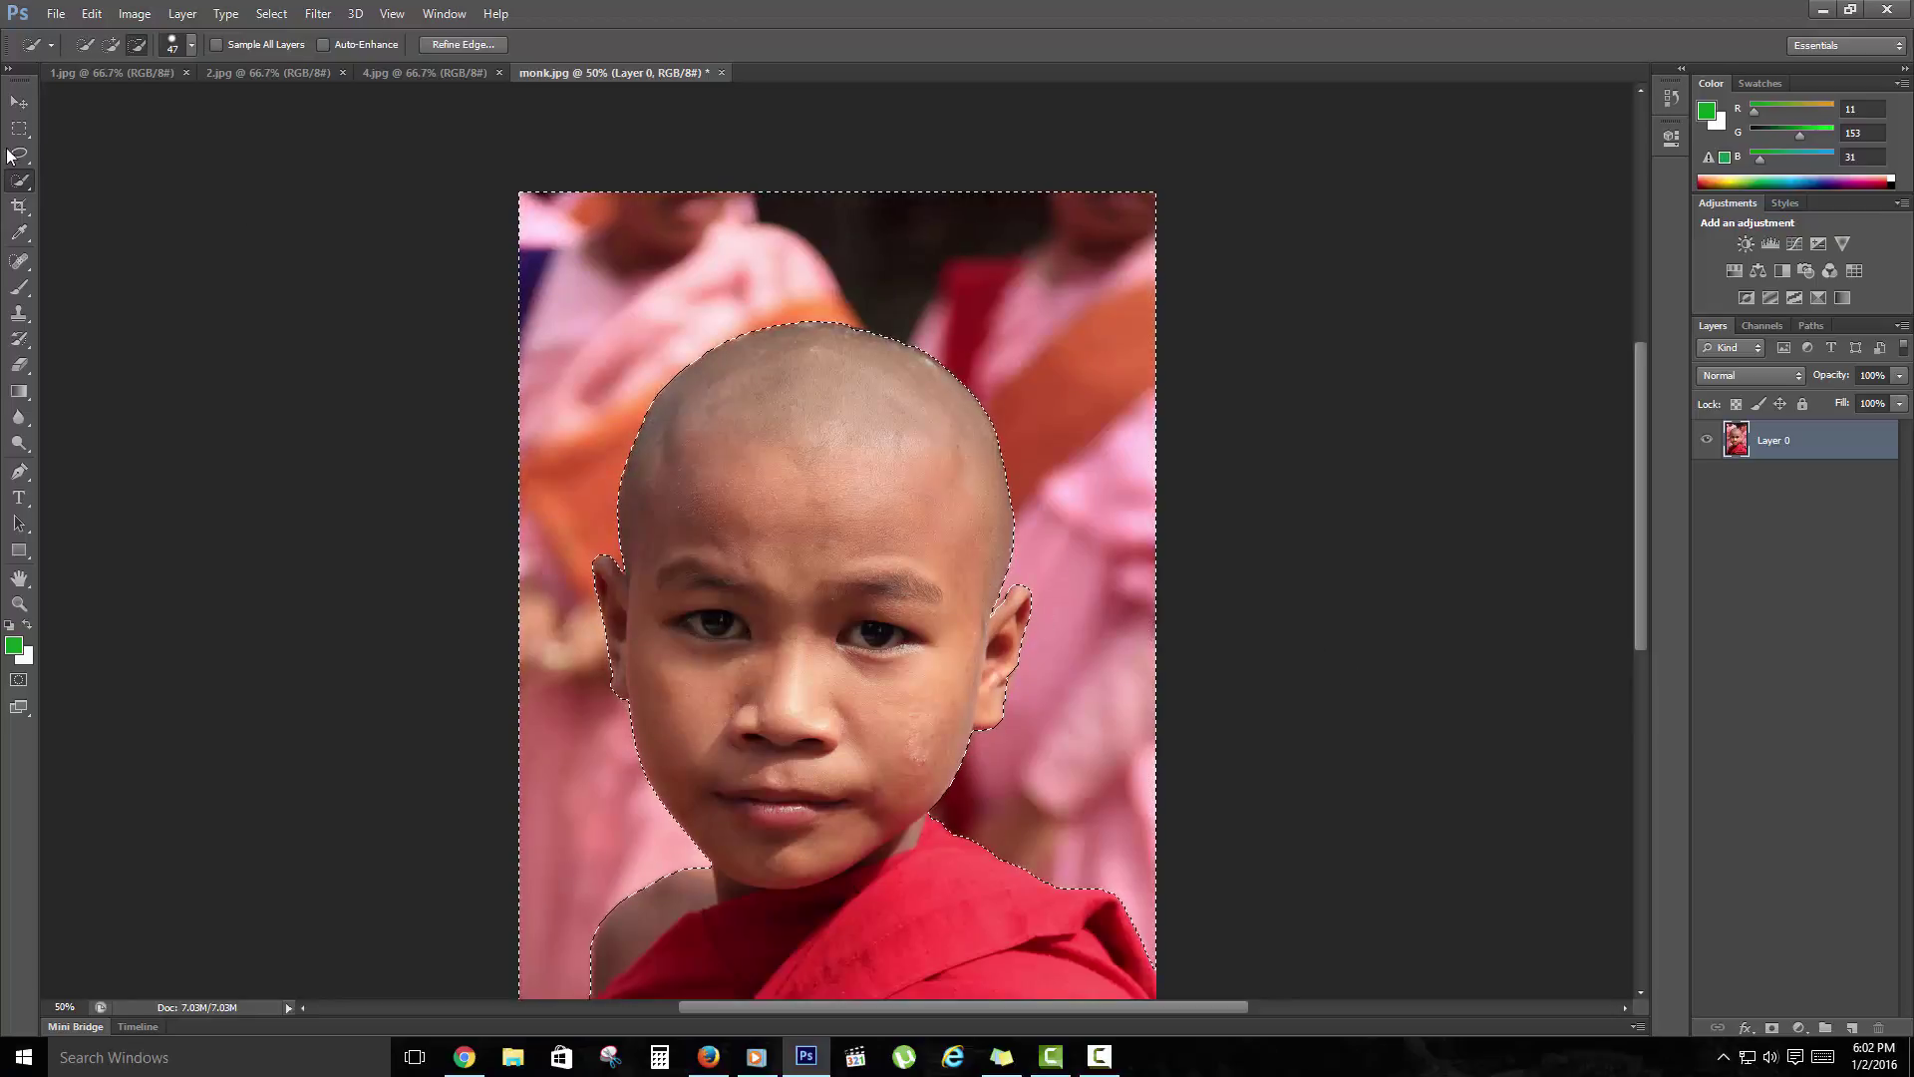
Switch to Subtract, delete the pink background to transparency, and select the whole canvas.
click(141, 52)
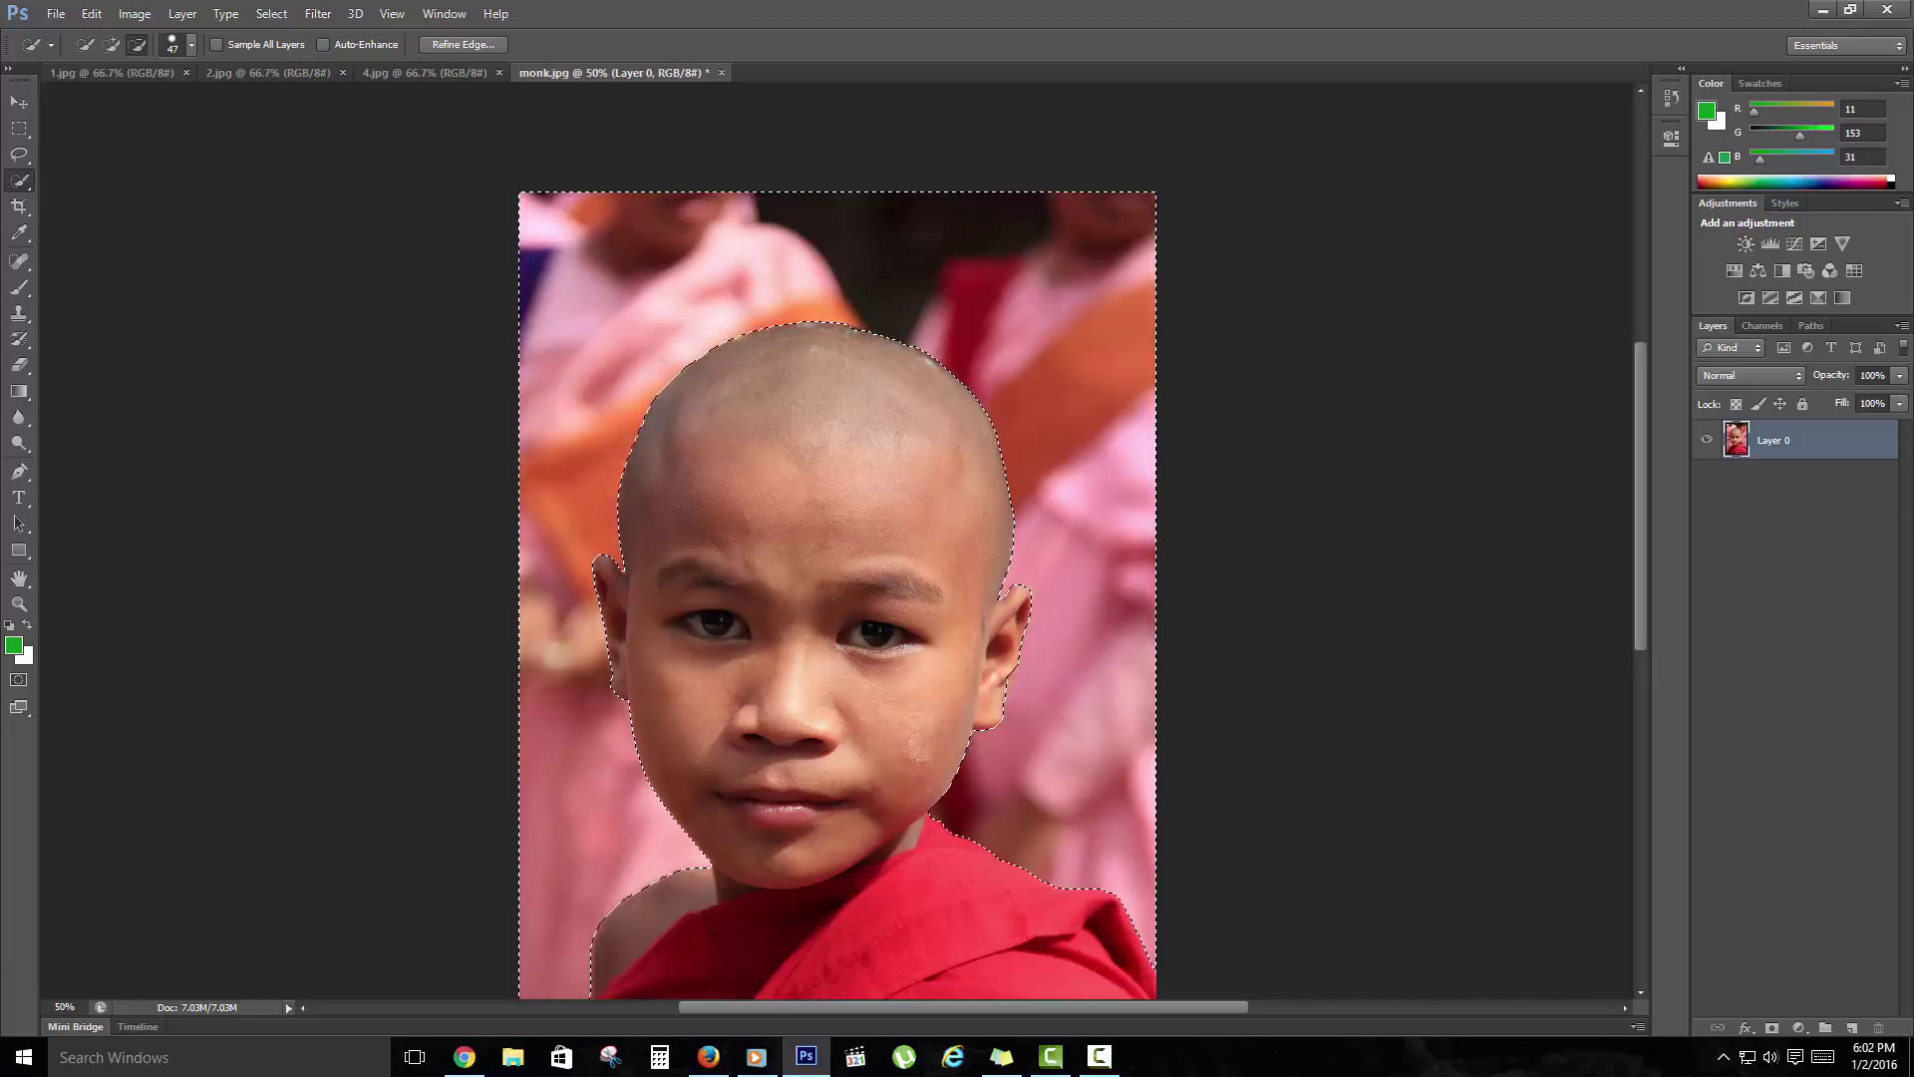
key(Delete)
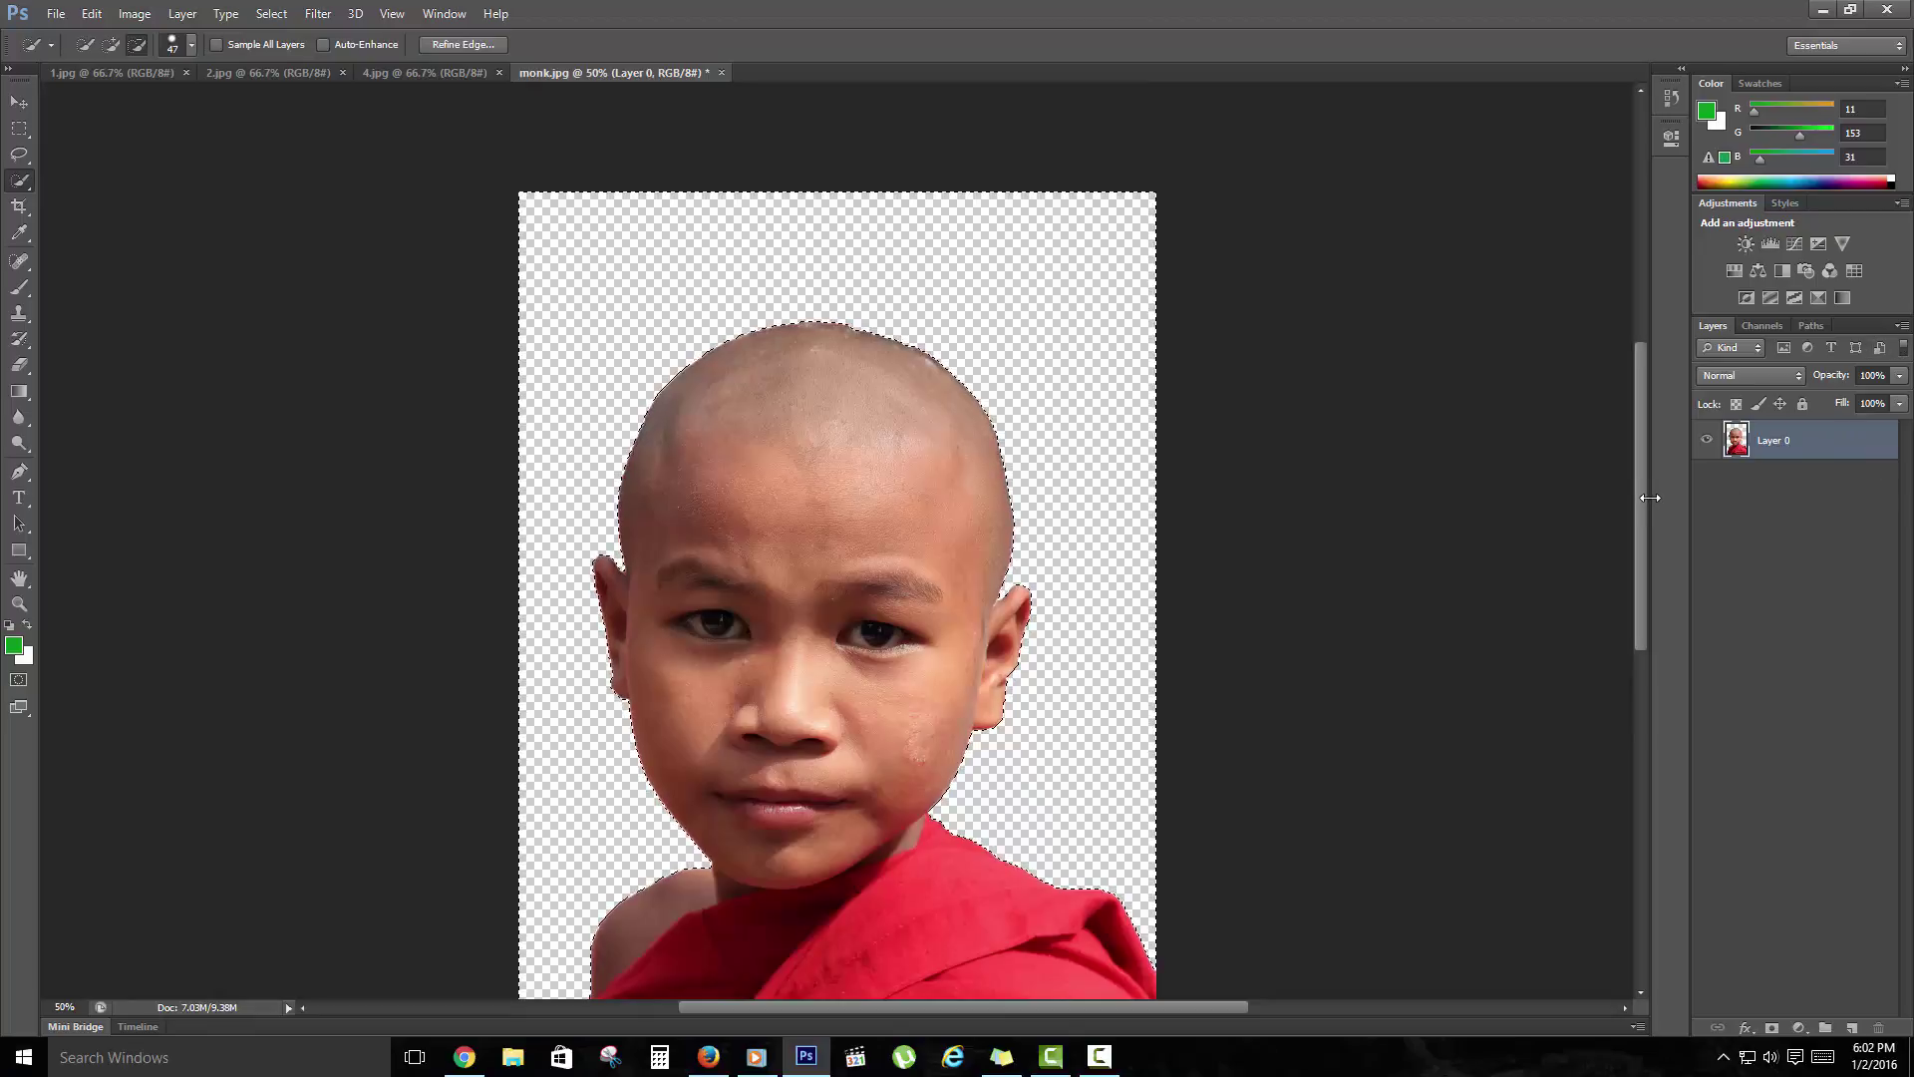
drag(1643, 518, 1654, 576)
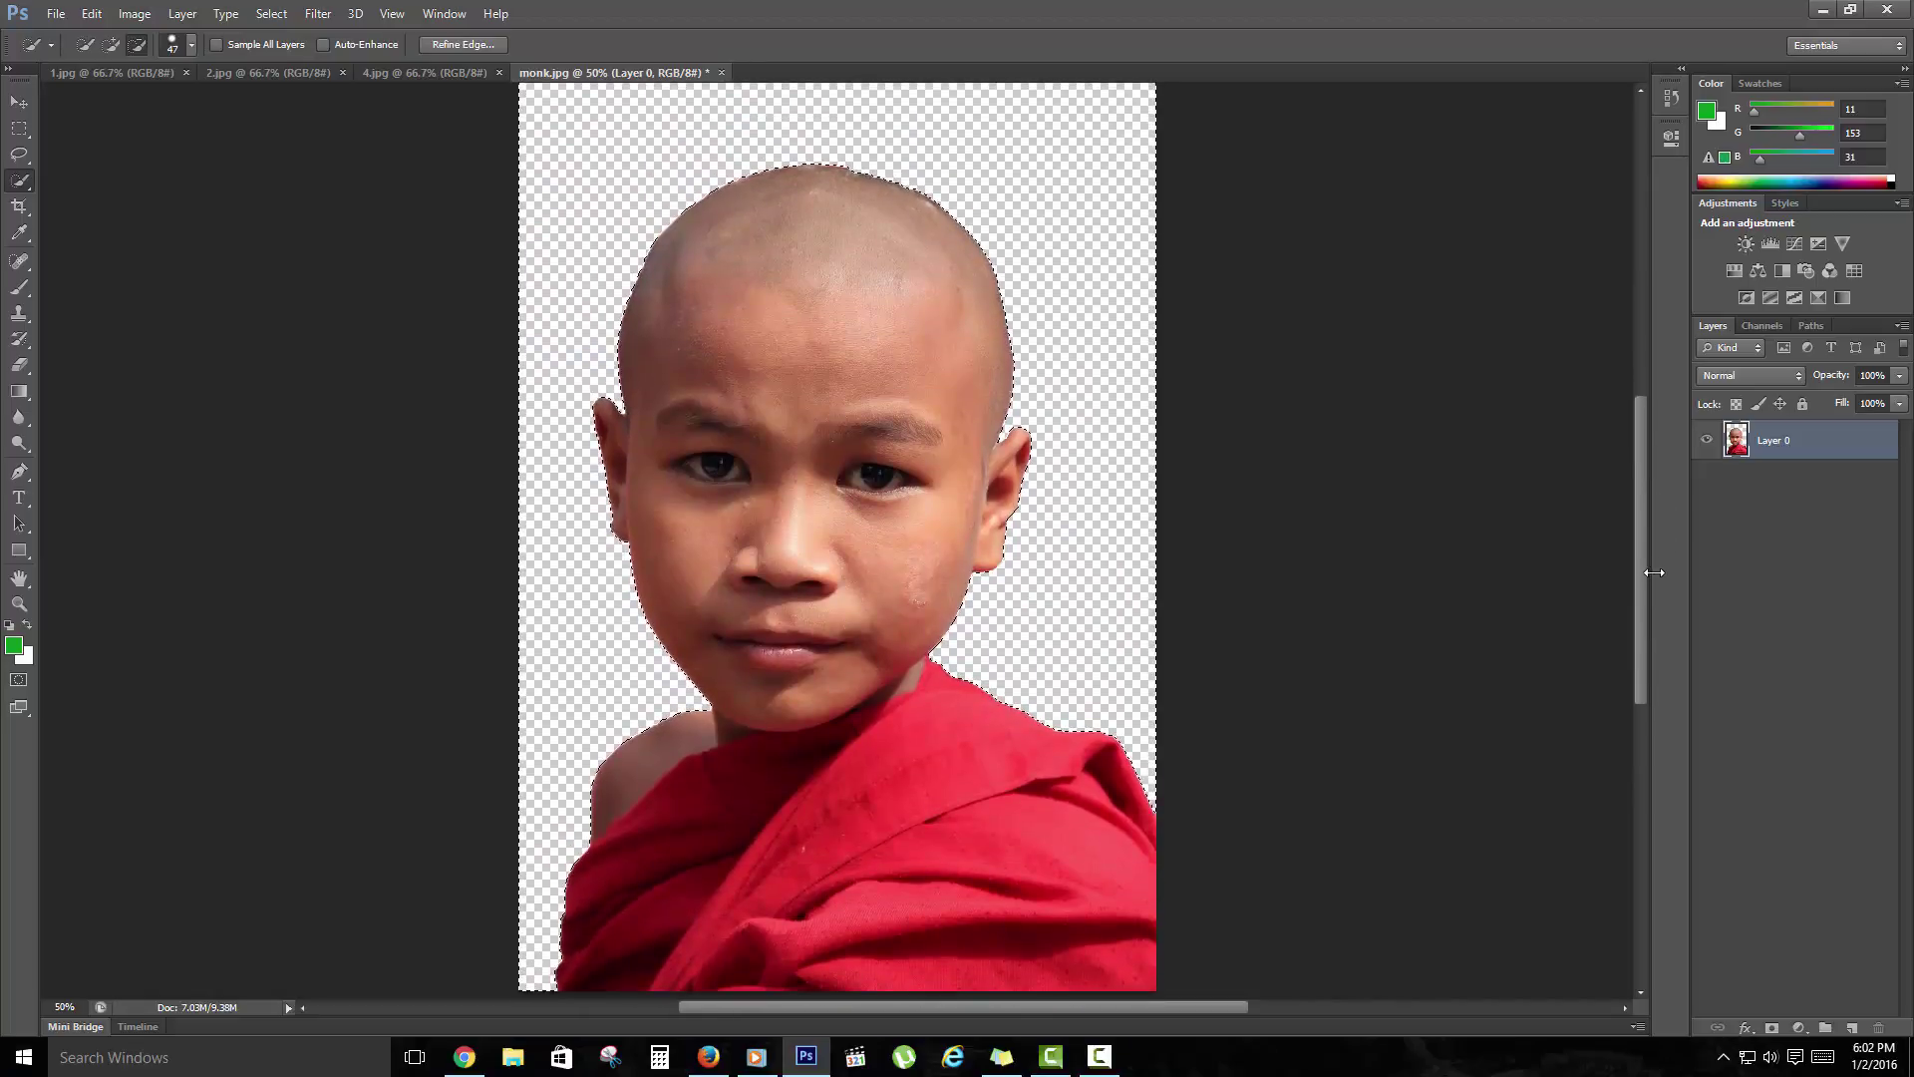
key(ctrl+a)
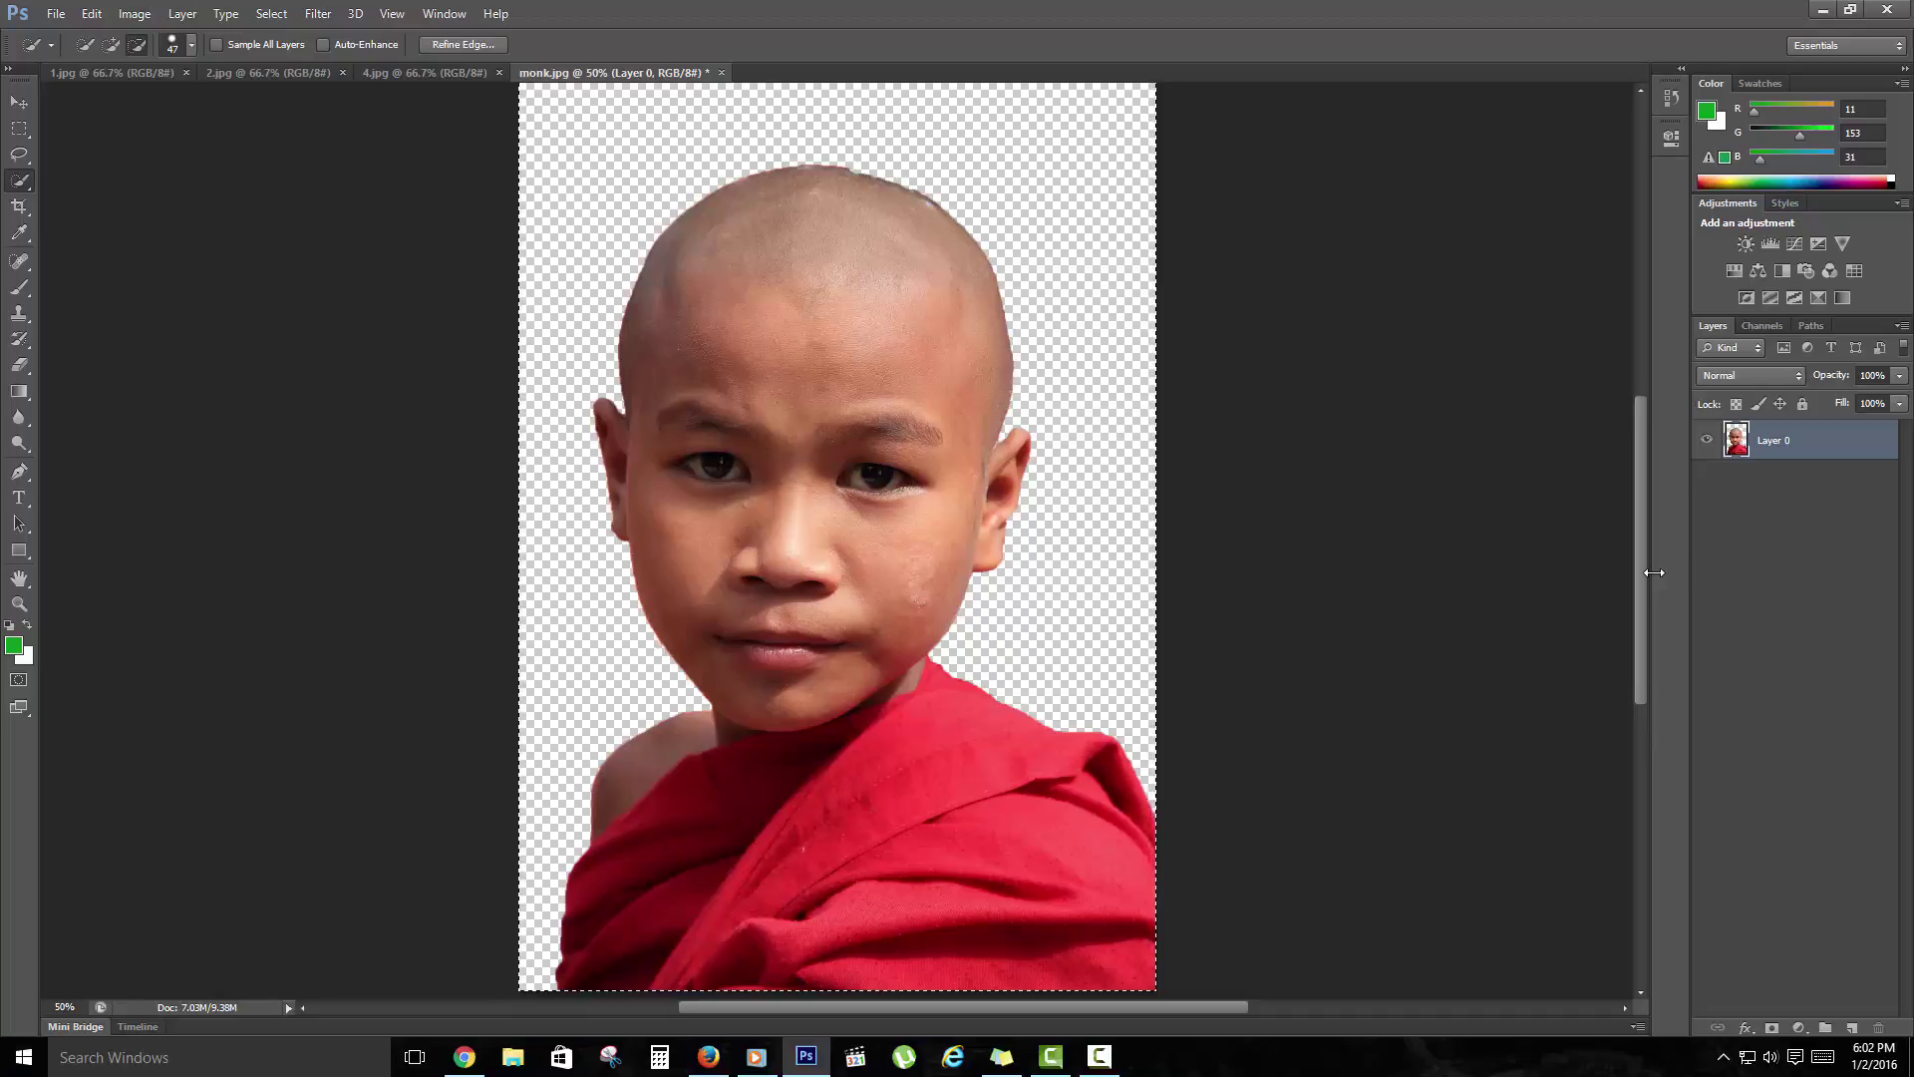
Paste the full-size monk onto autumn photo 1.jpg, move it around, then delete that layer.
click(429, 73)
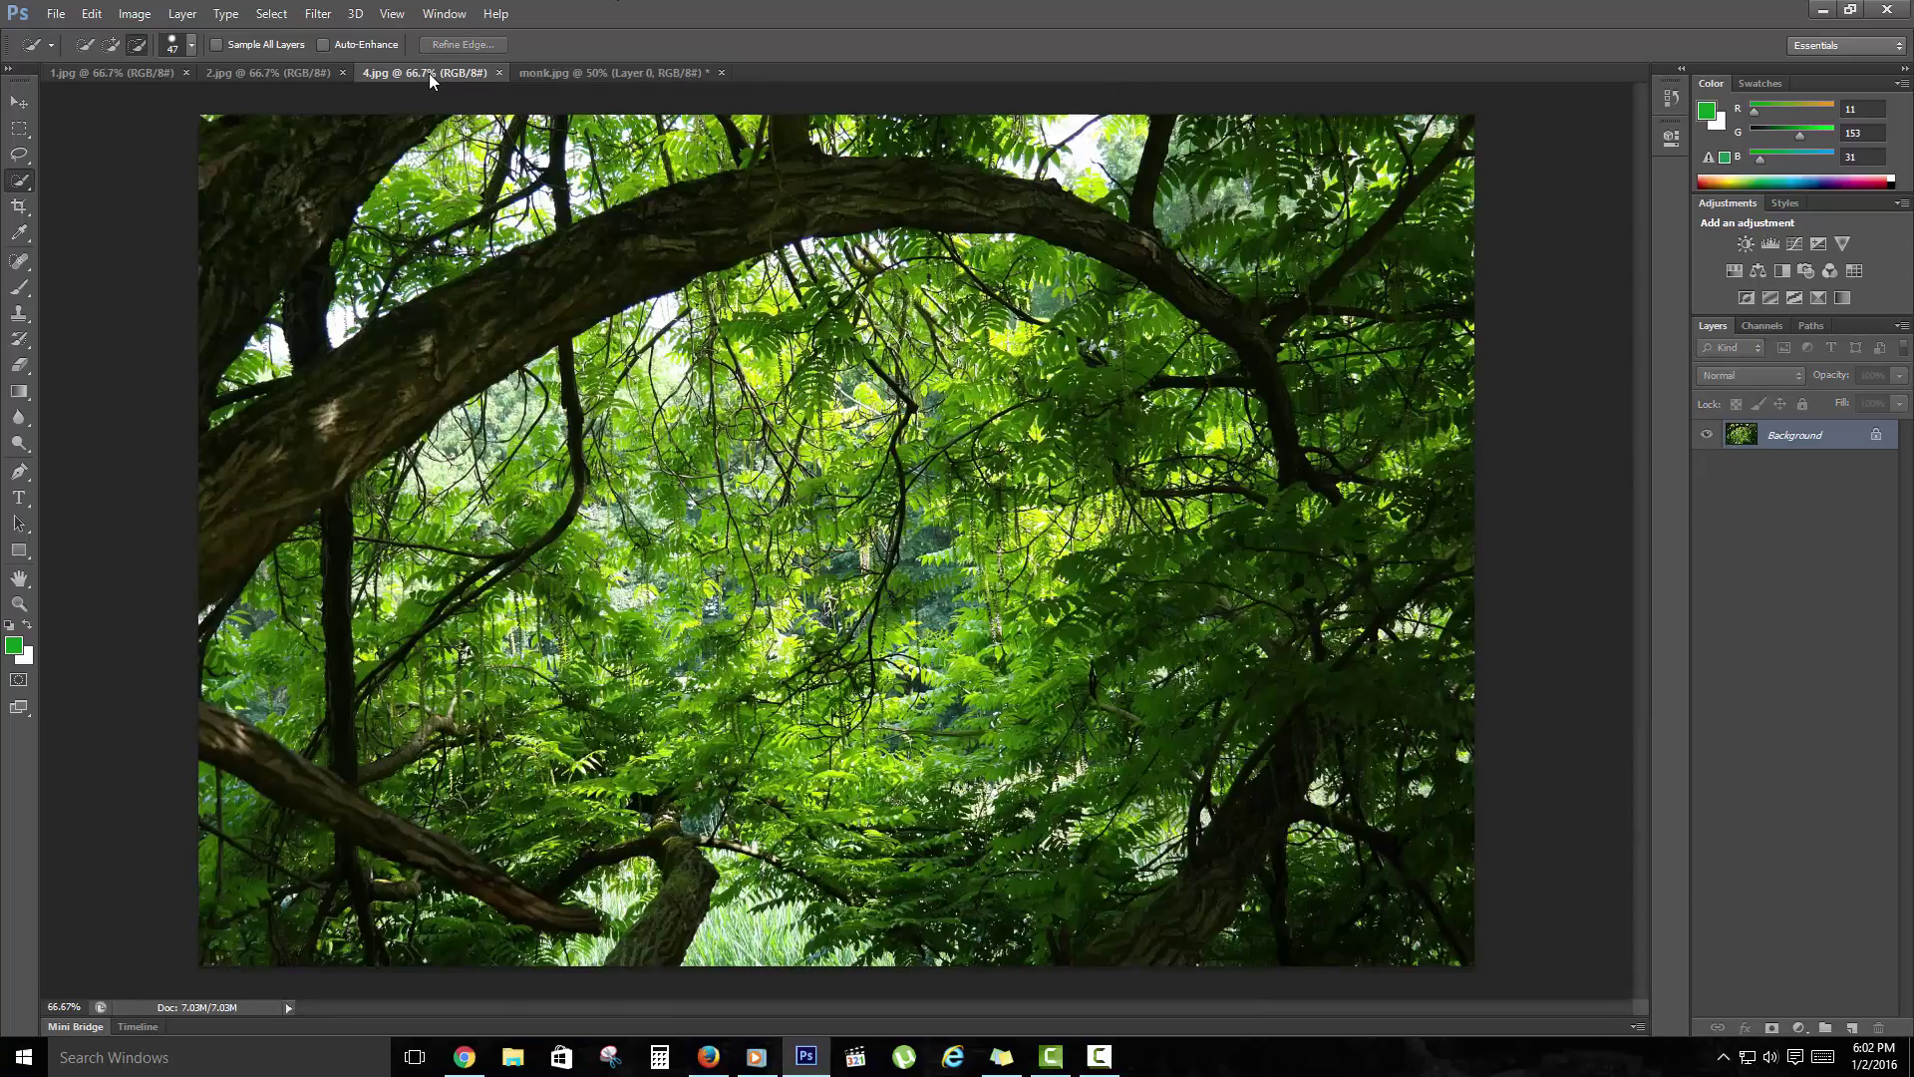
click(129, 72)
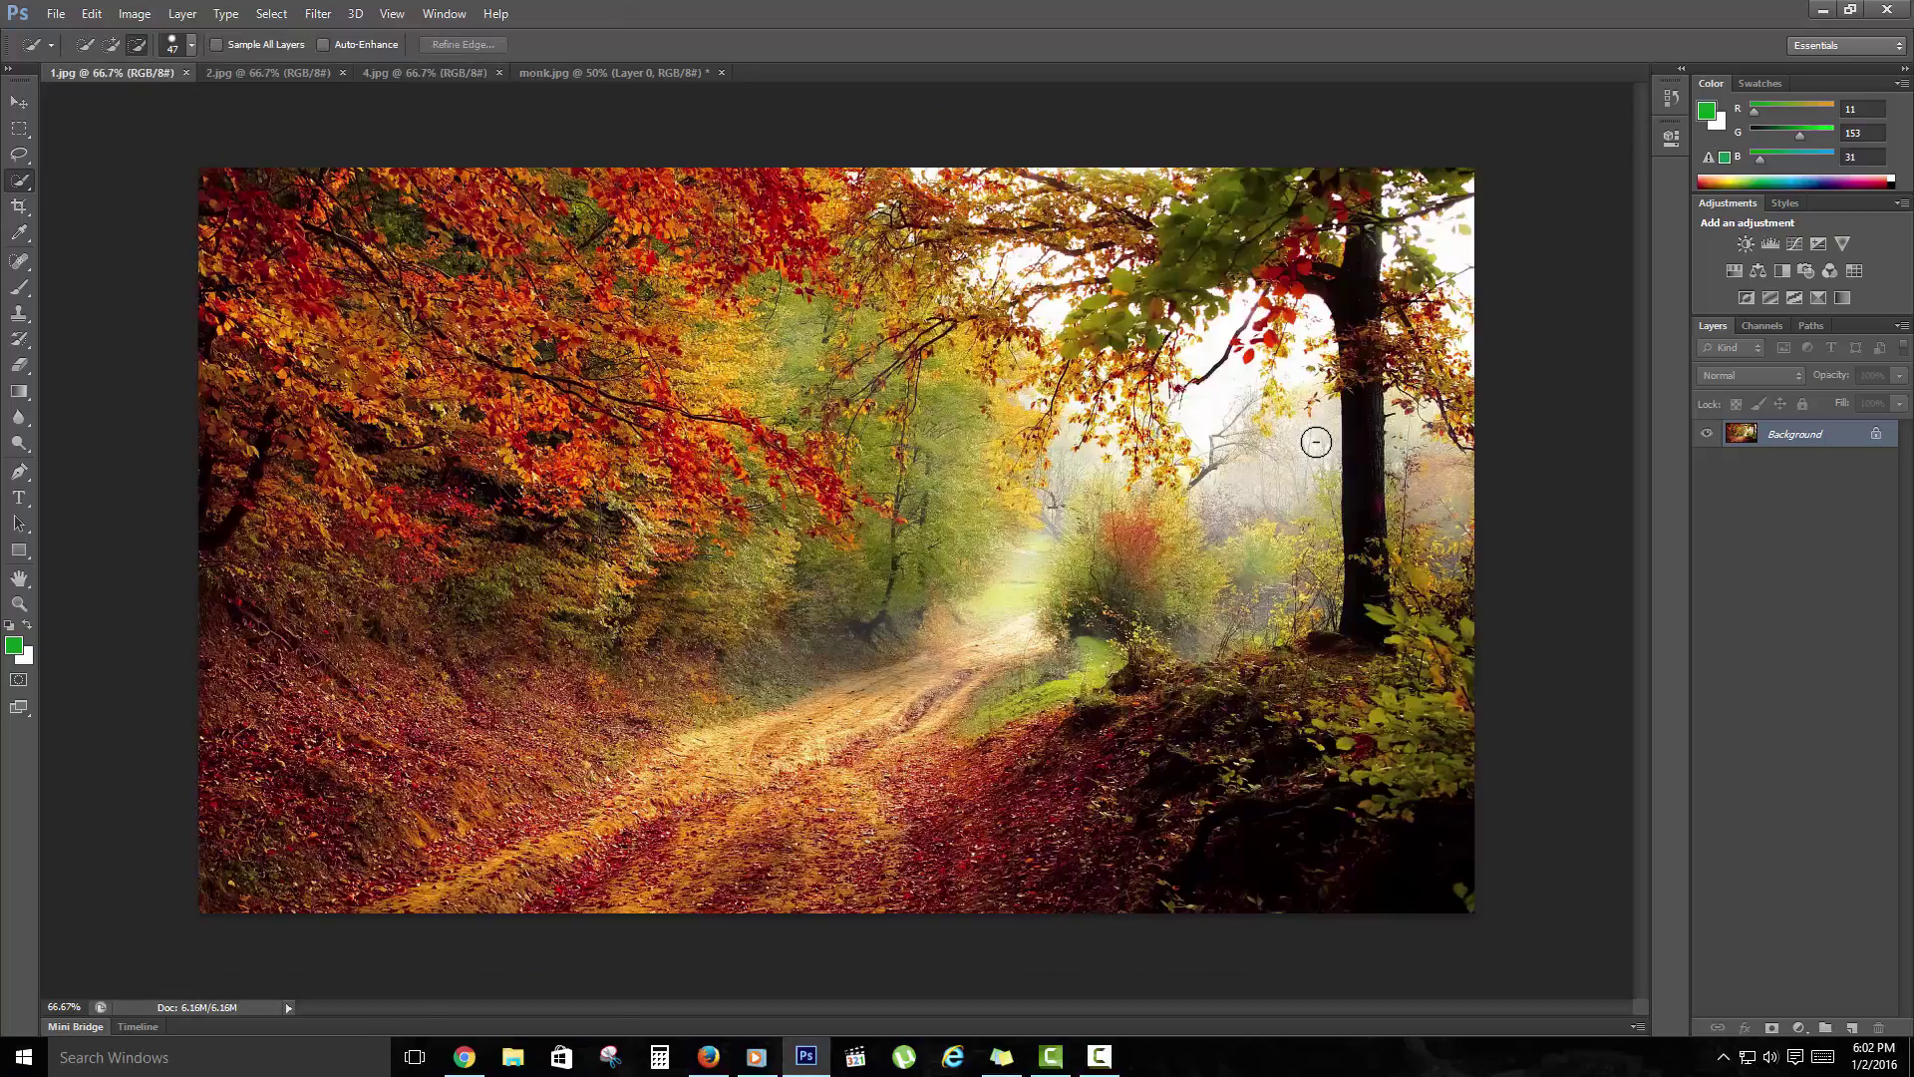
key(ctrl+v)
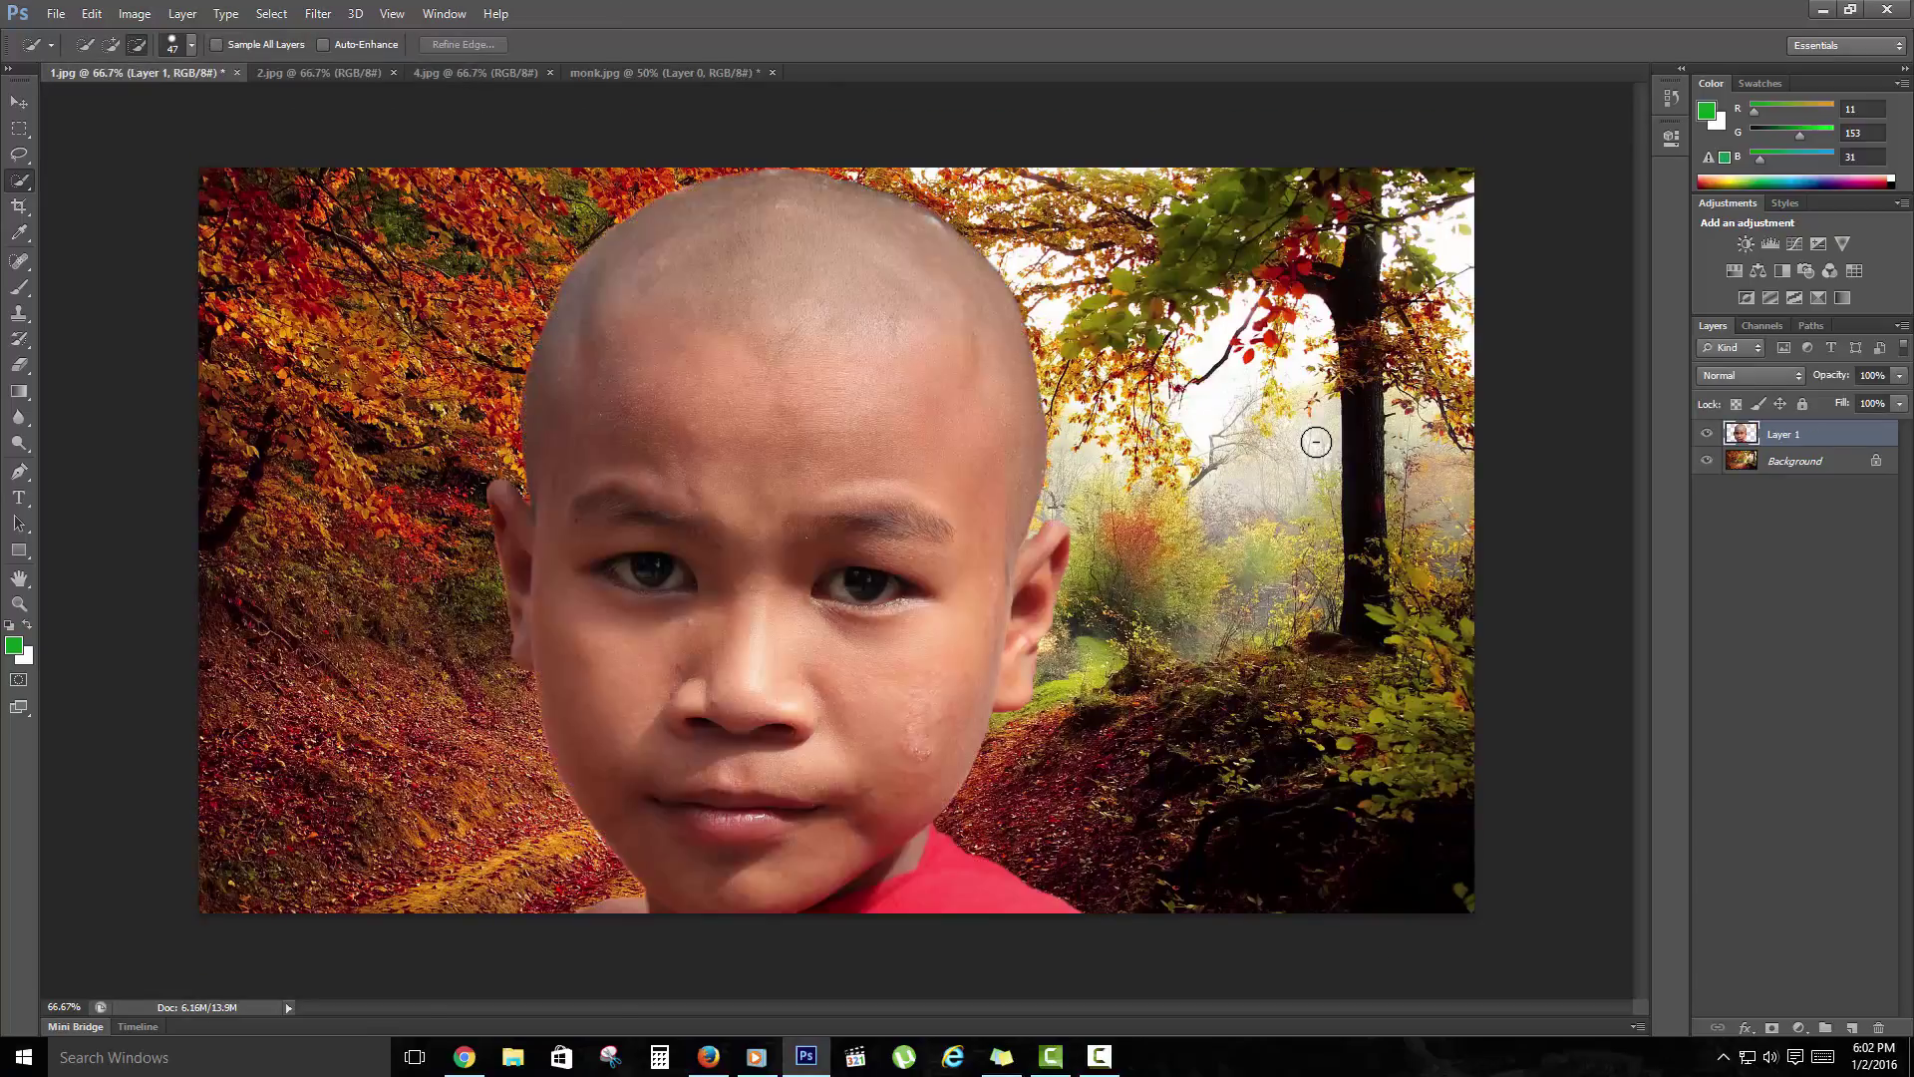
click(17, 104)
drag(794, 451, 969, 292)
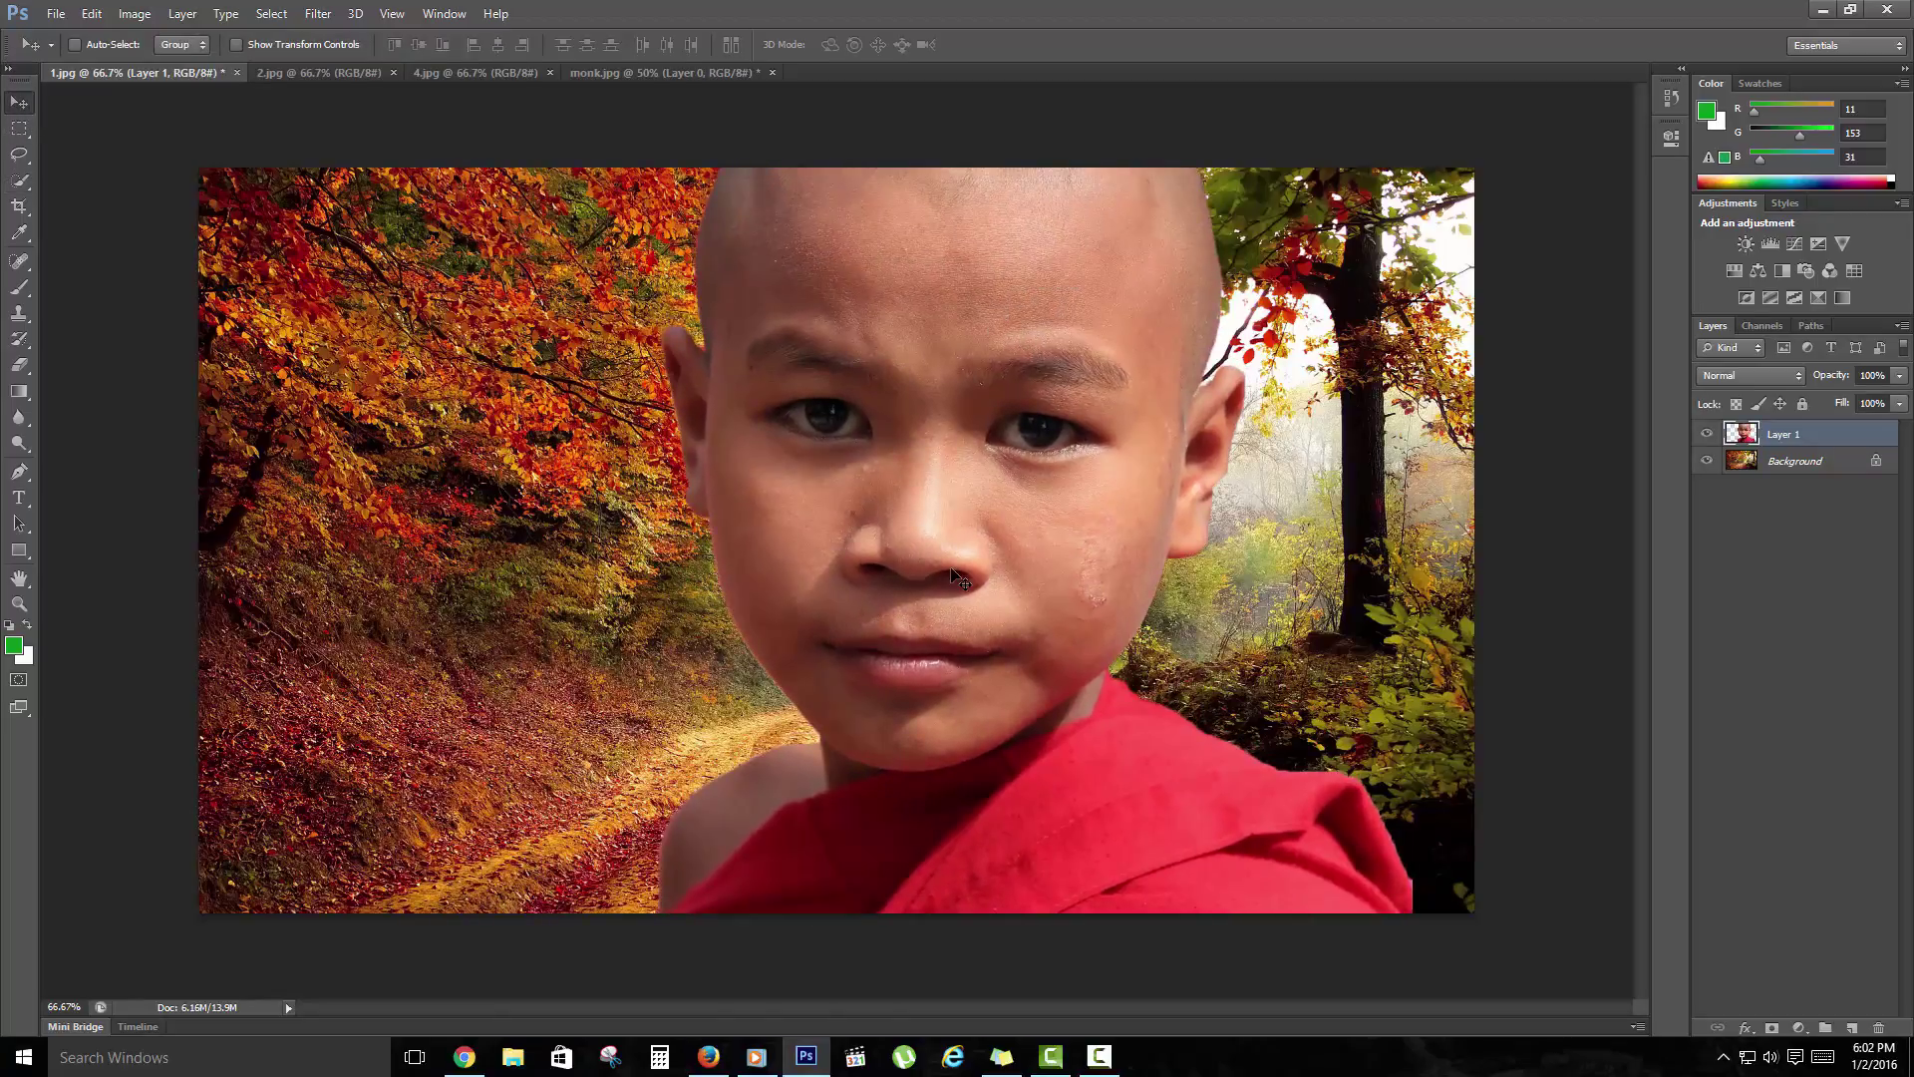
drag(957, 576, 761, 610)
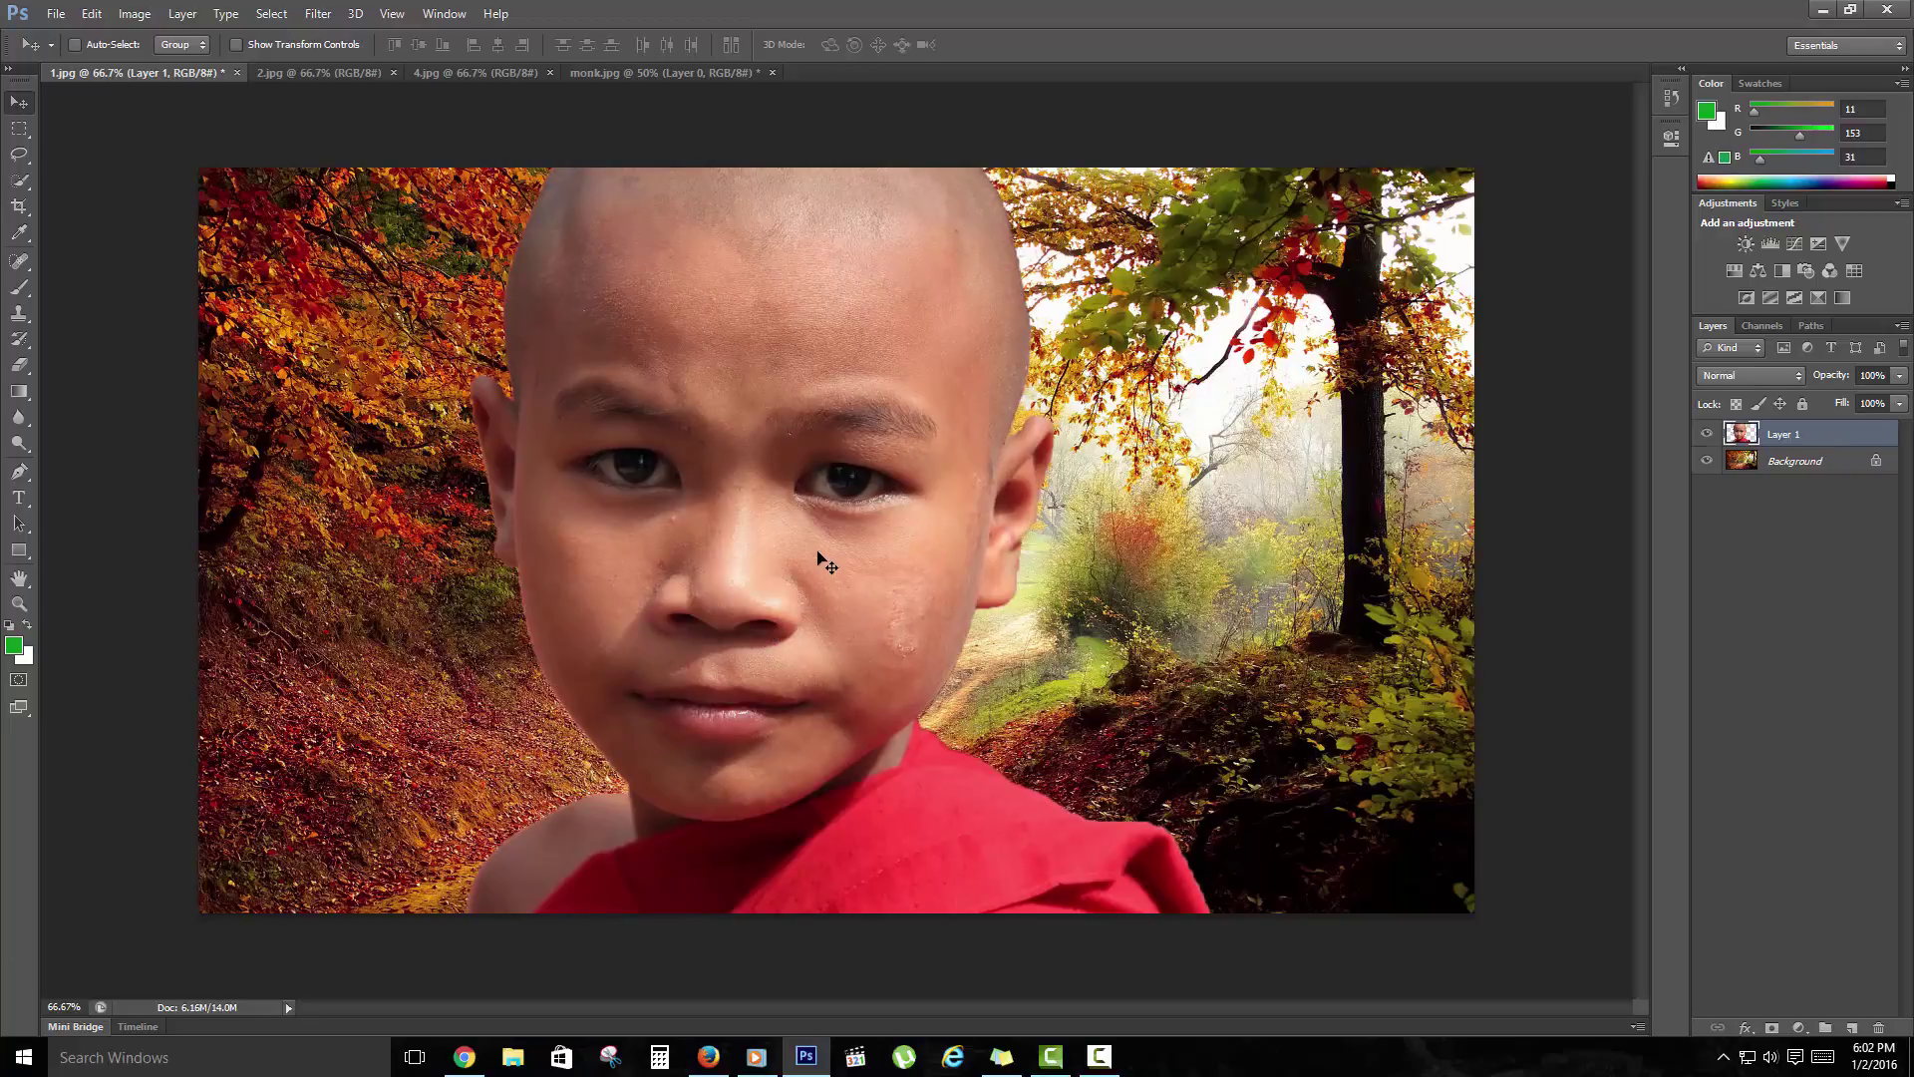
key(Delete)
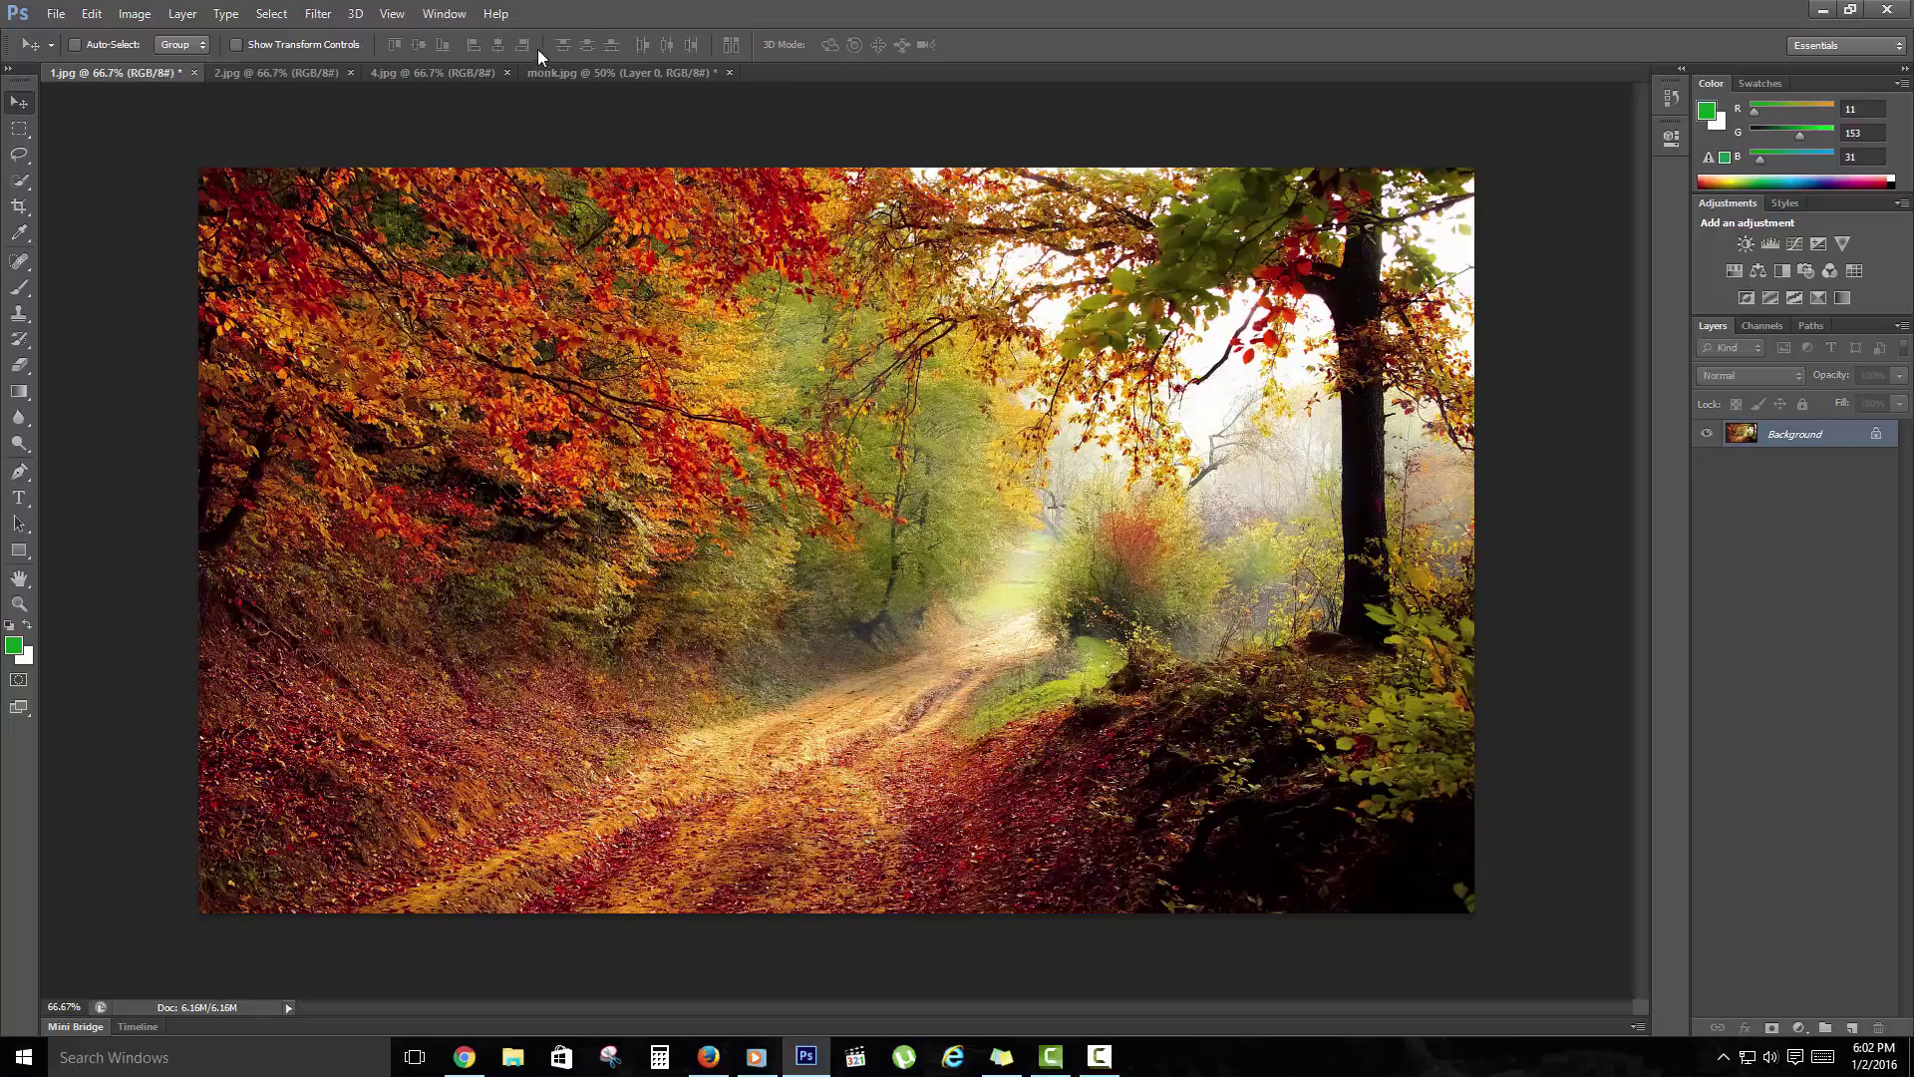
Resize monk.jpg to 30 percent using Image Size.
click(552, 71)
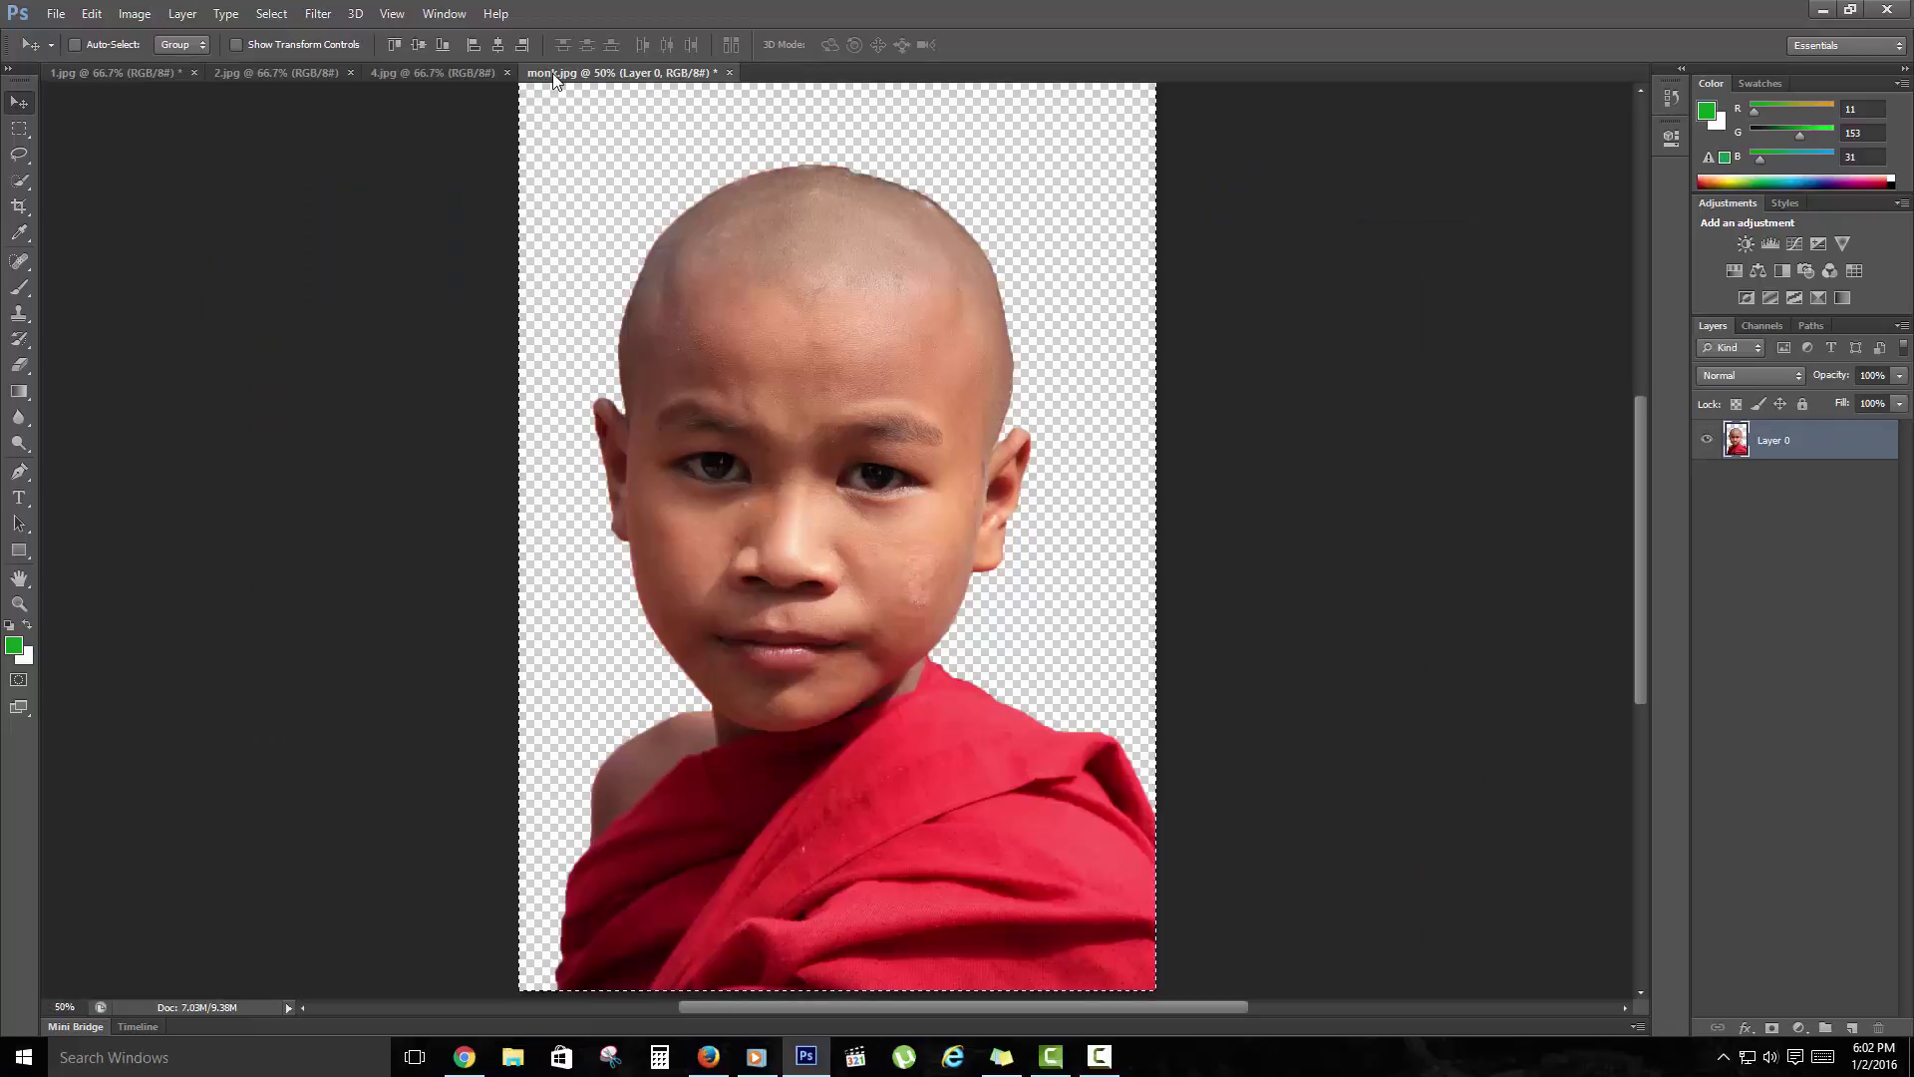
click(140, 15)
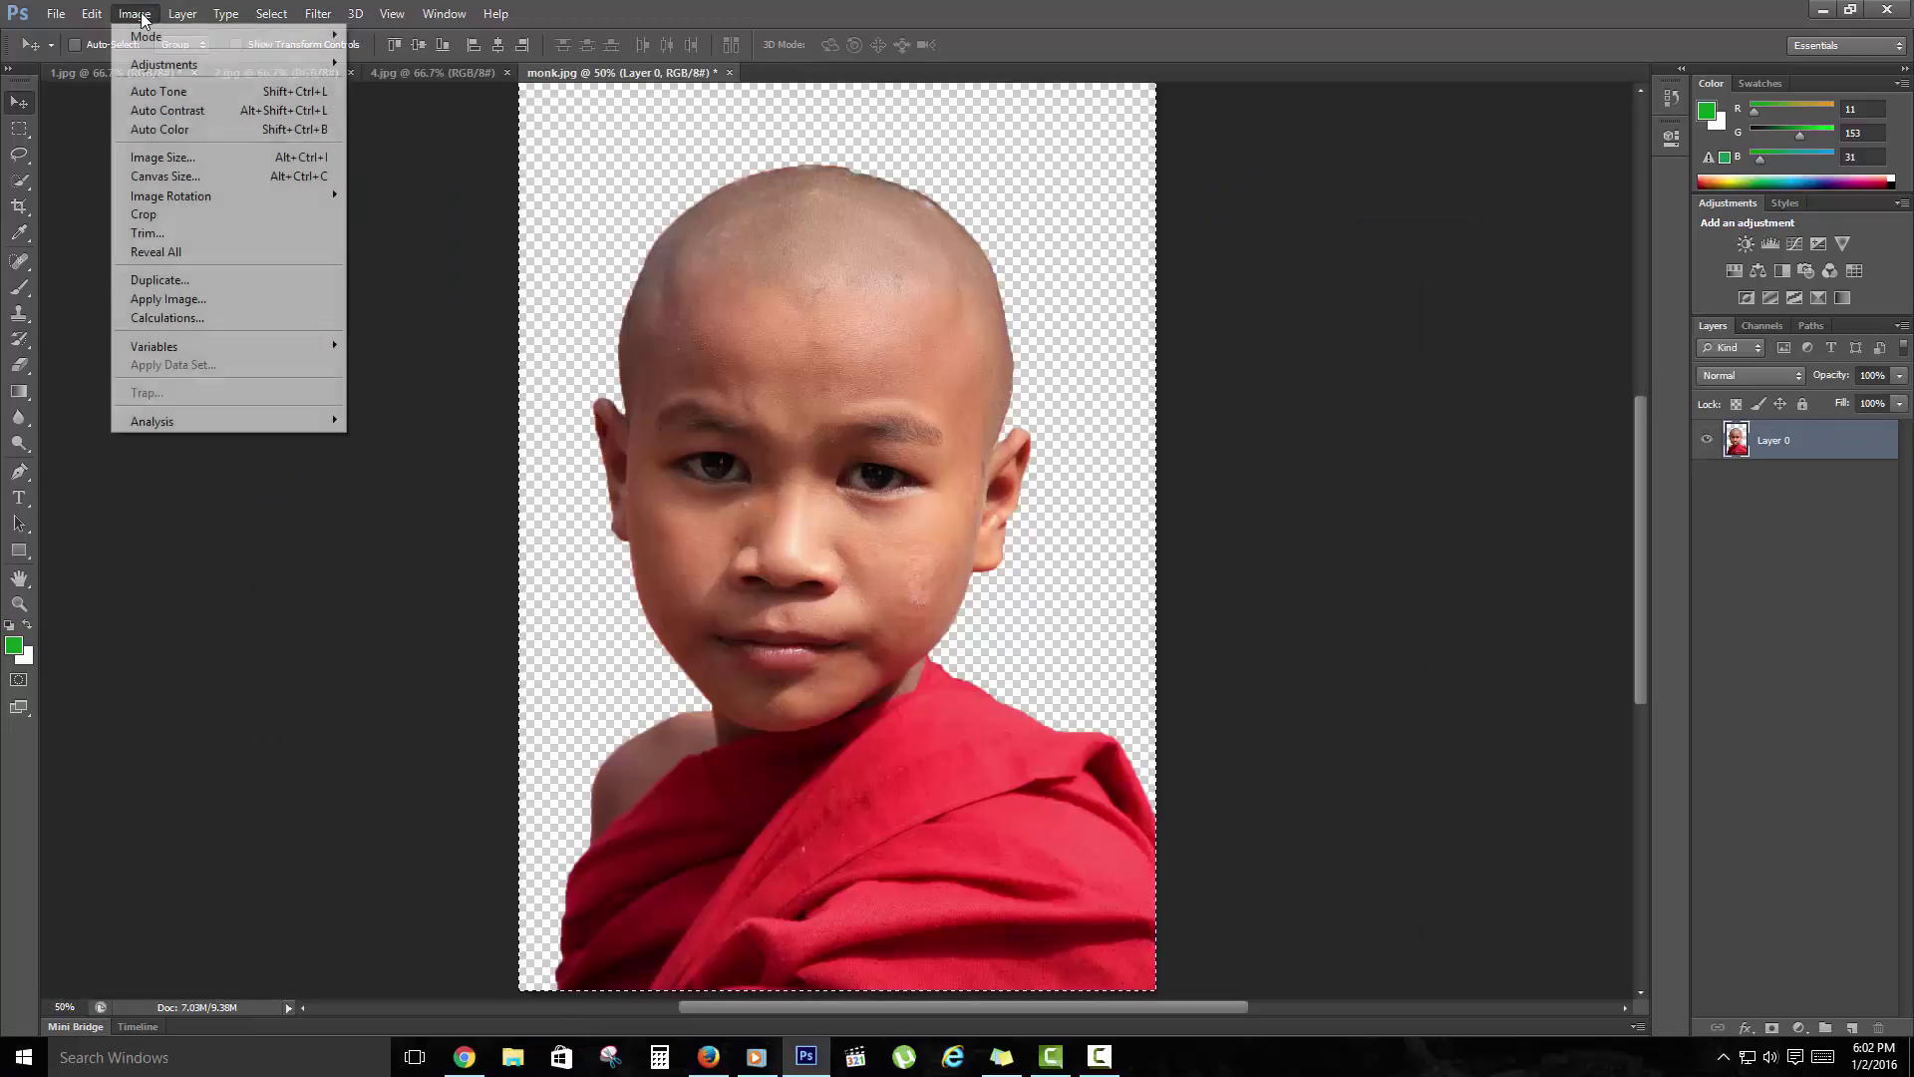
click(163, 157)
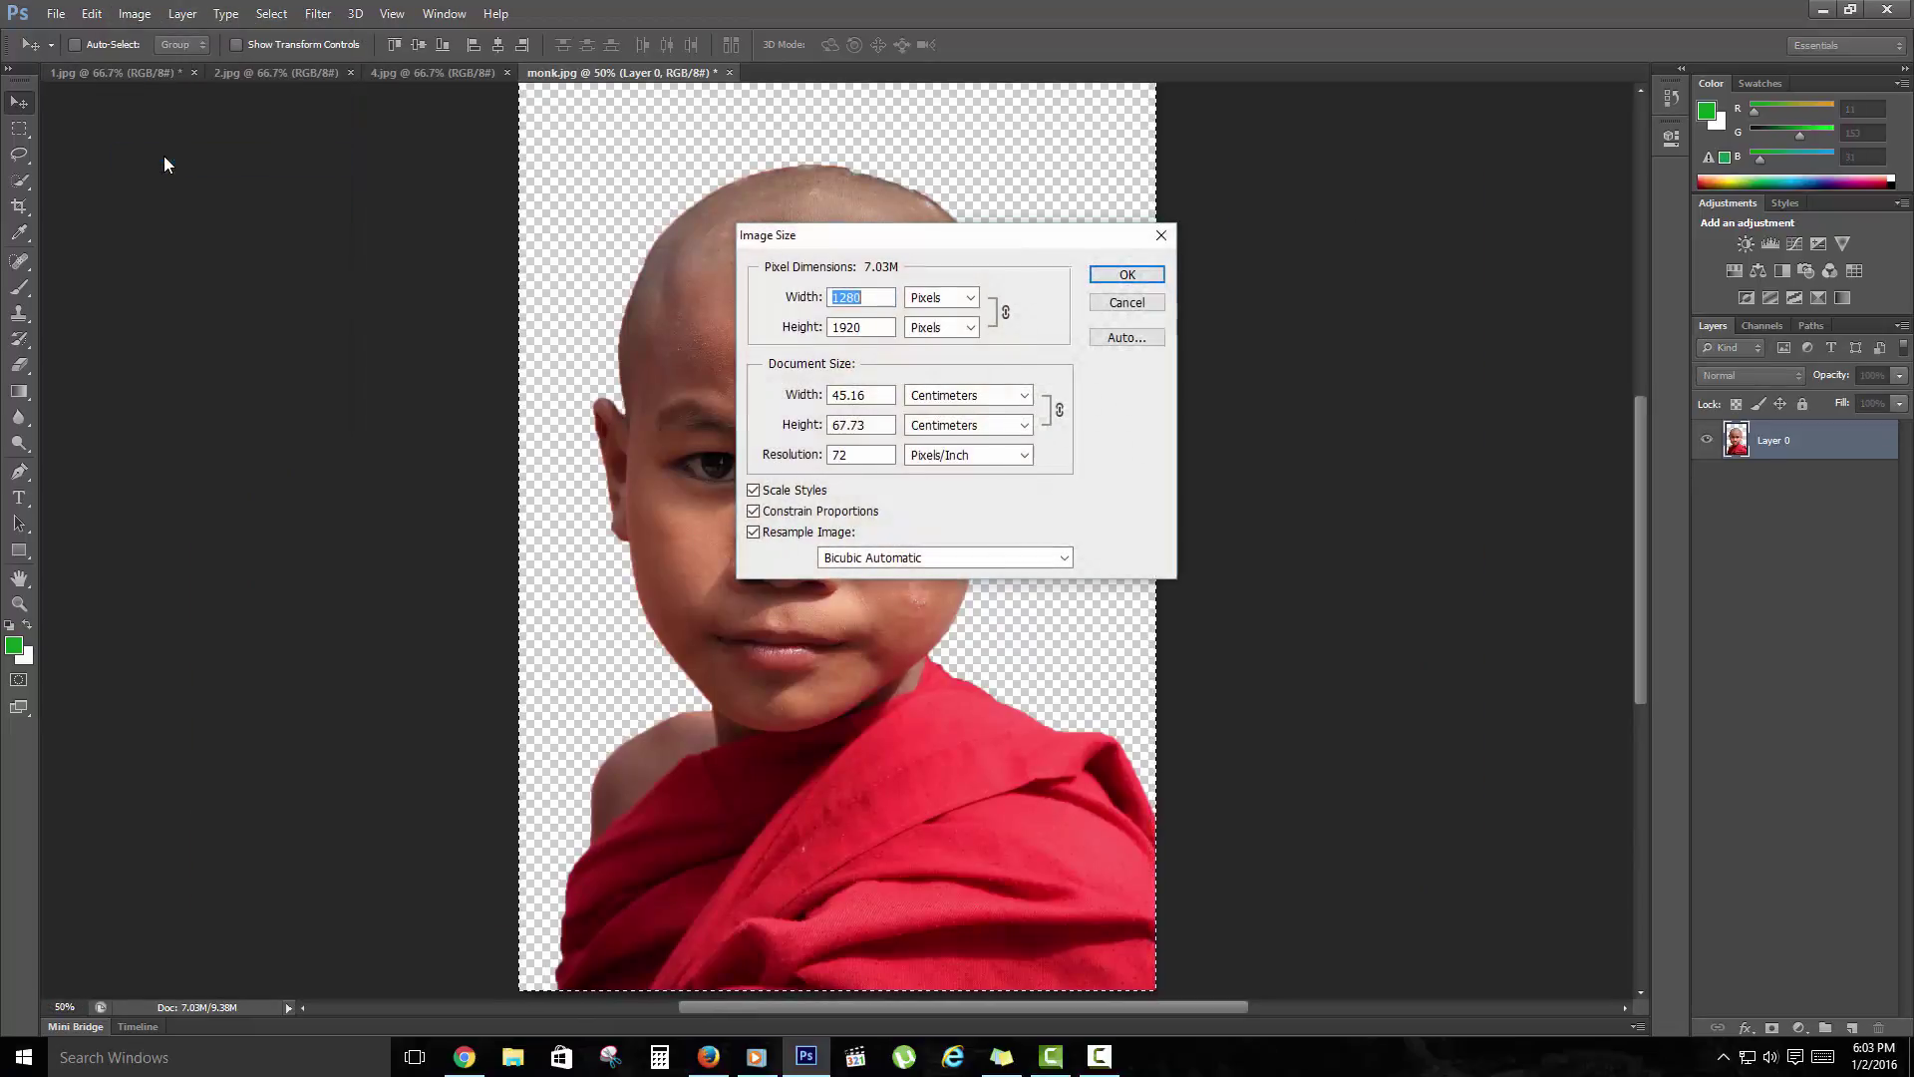
click(970, 299)
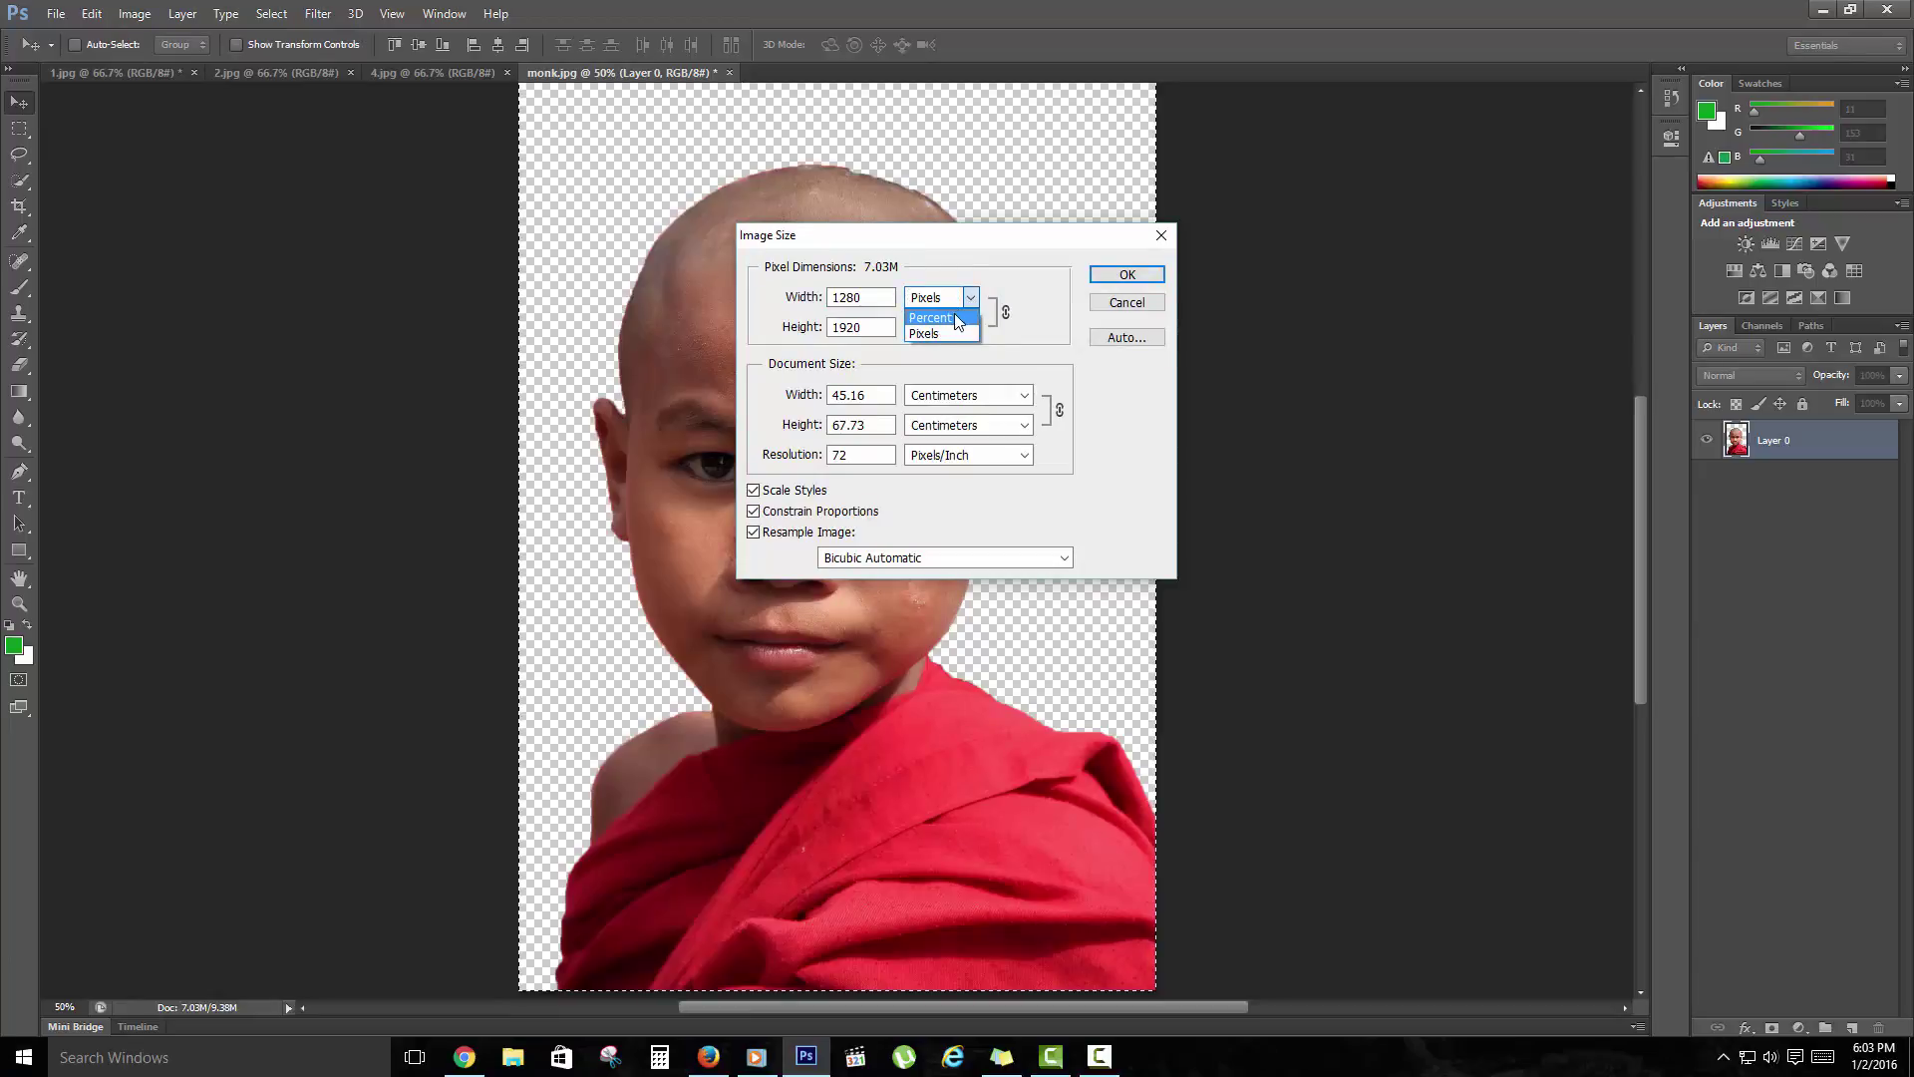
click(955, 317)
click(791, 302)
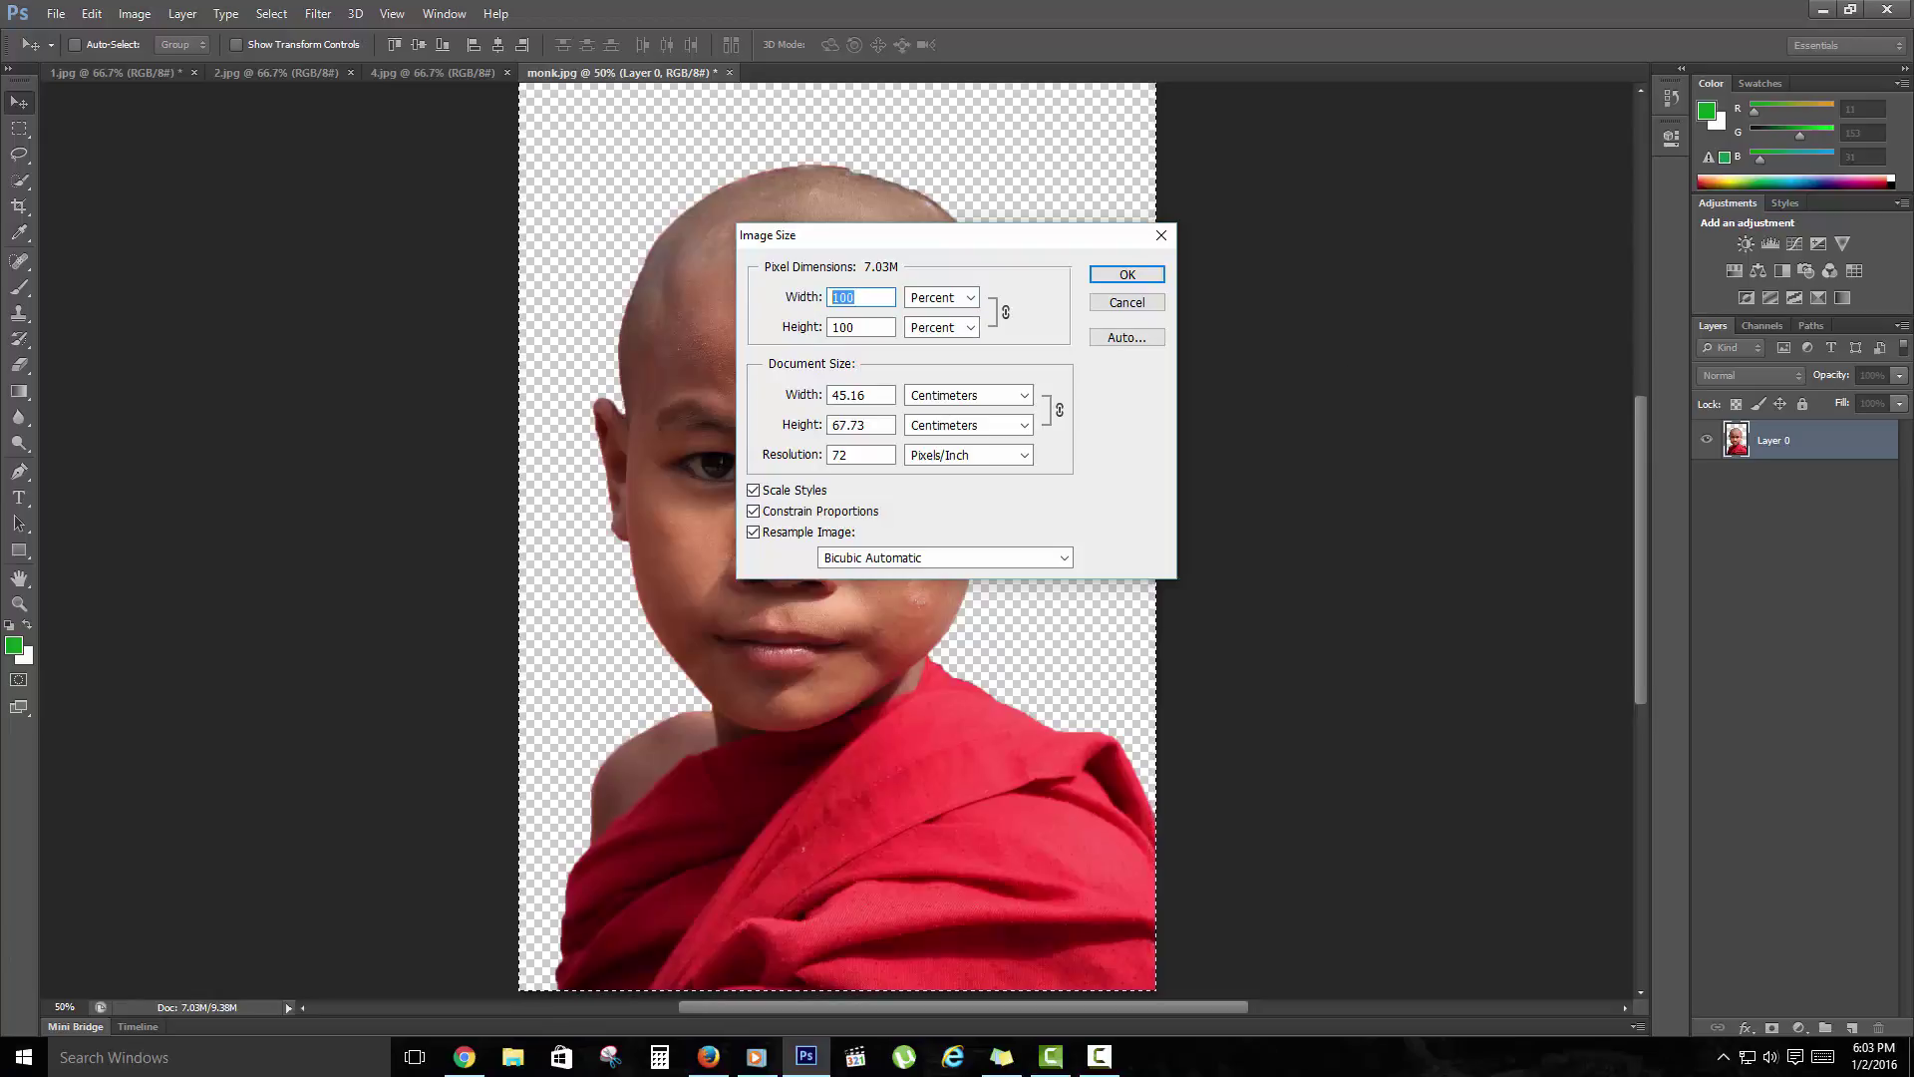
text(30)
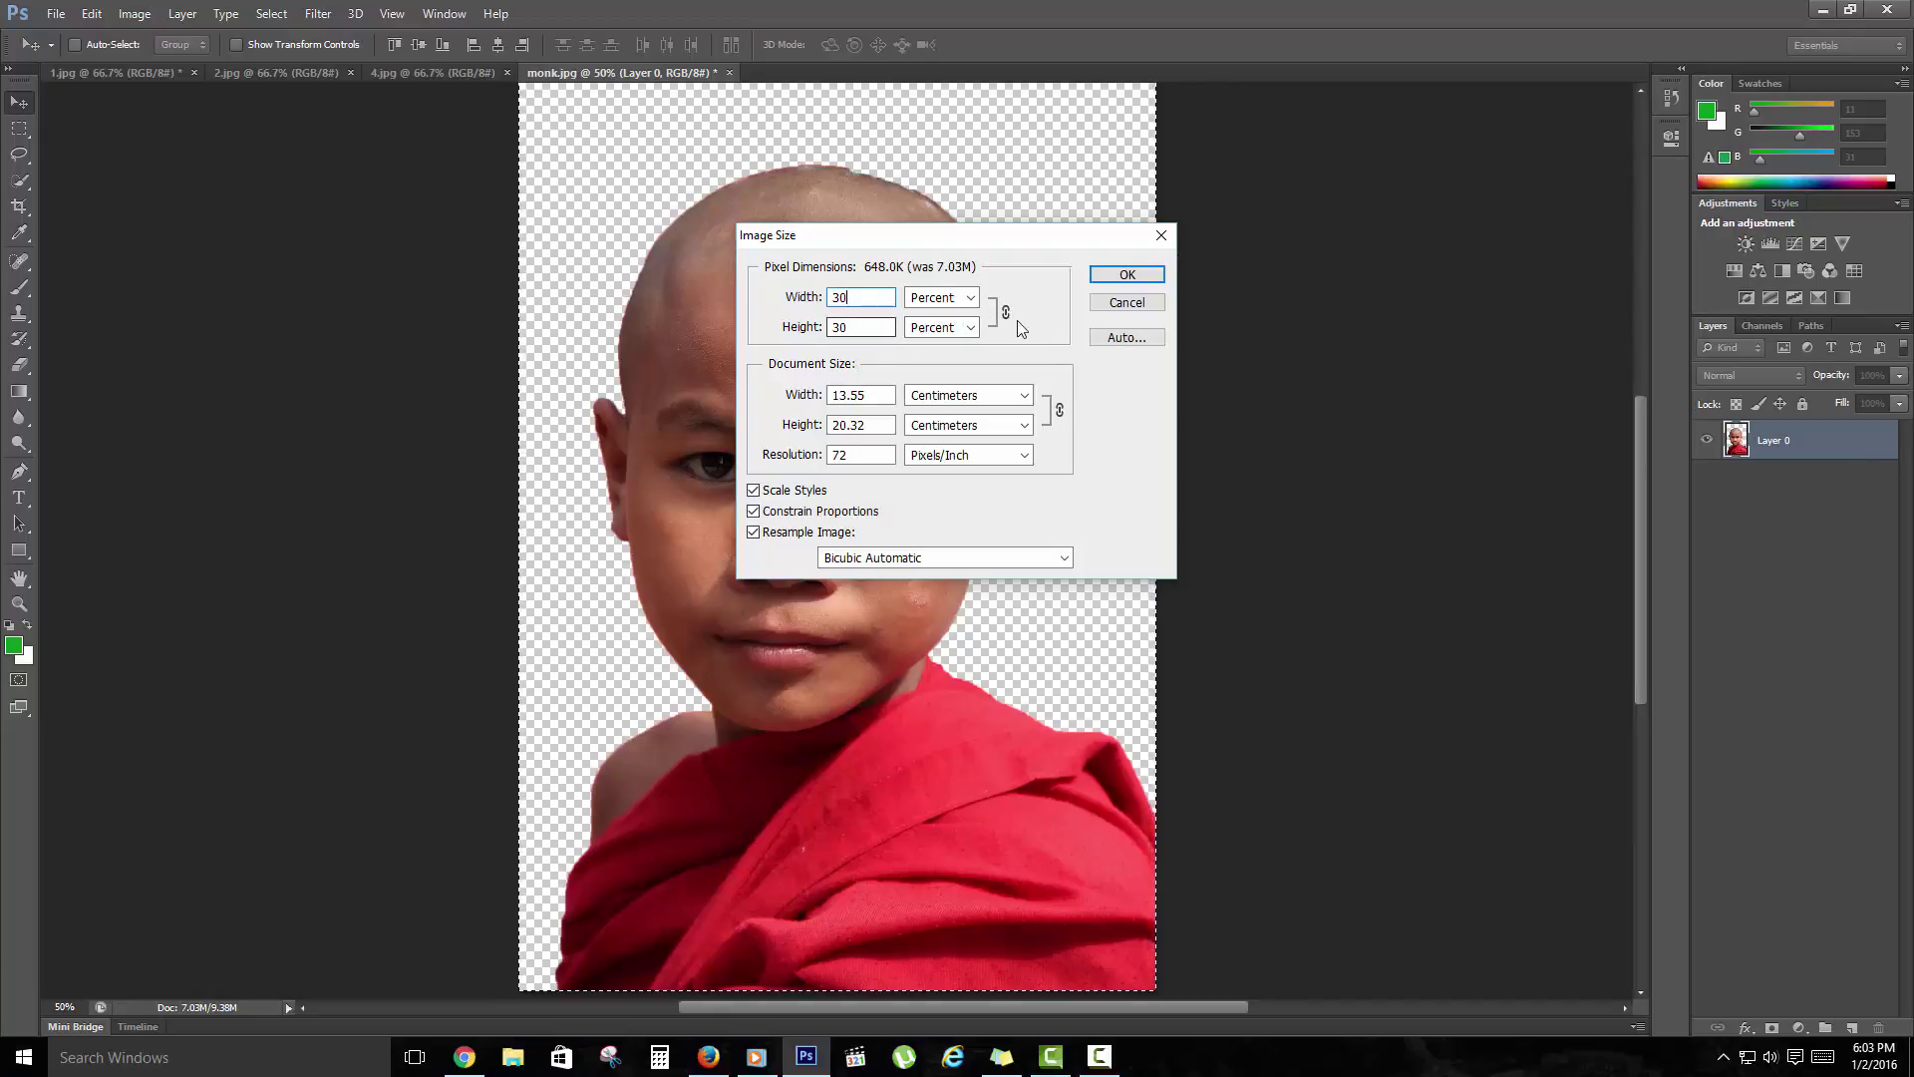
click(1124, 277)
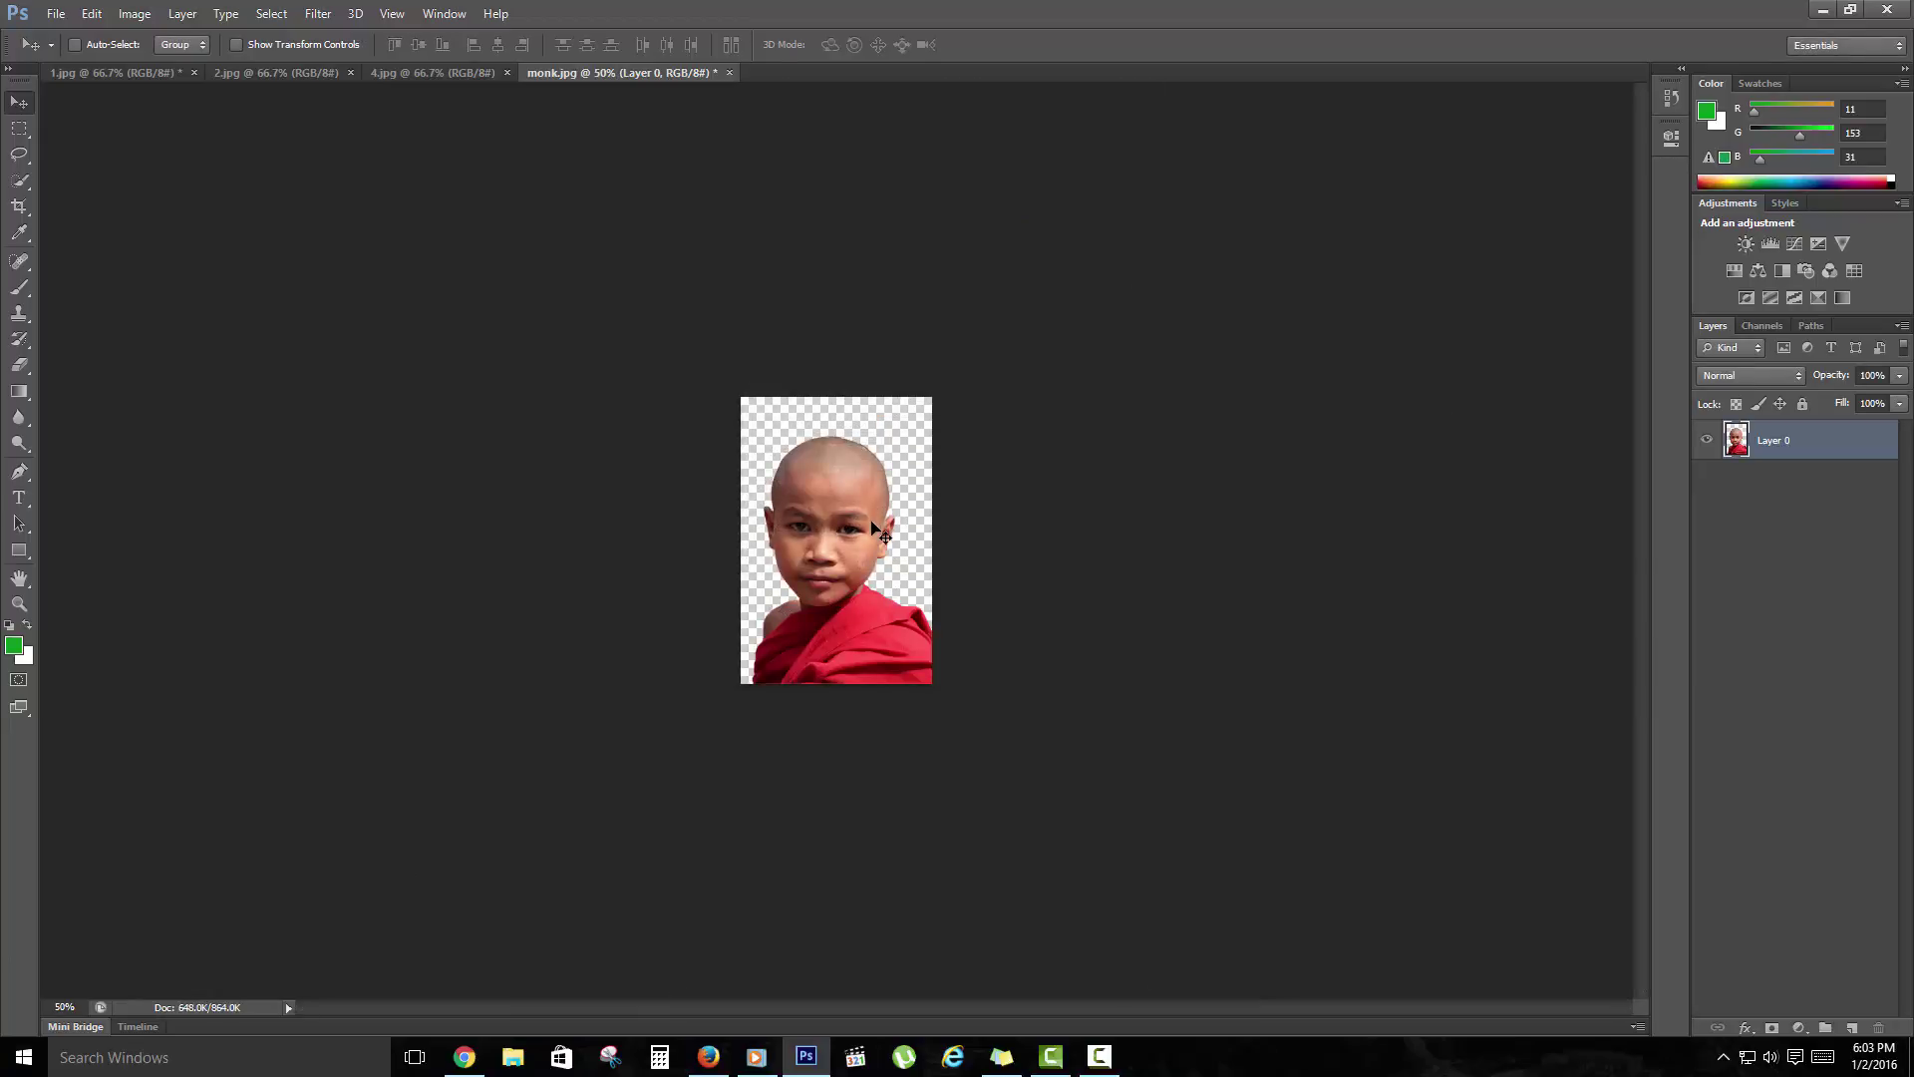
Undo and redo the 30 percent resize, then select all and copy the monk image.
click(92, 16)
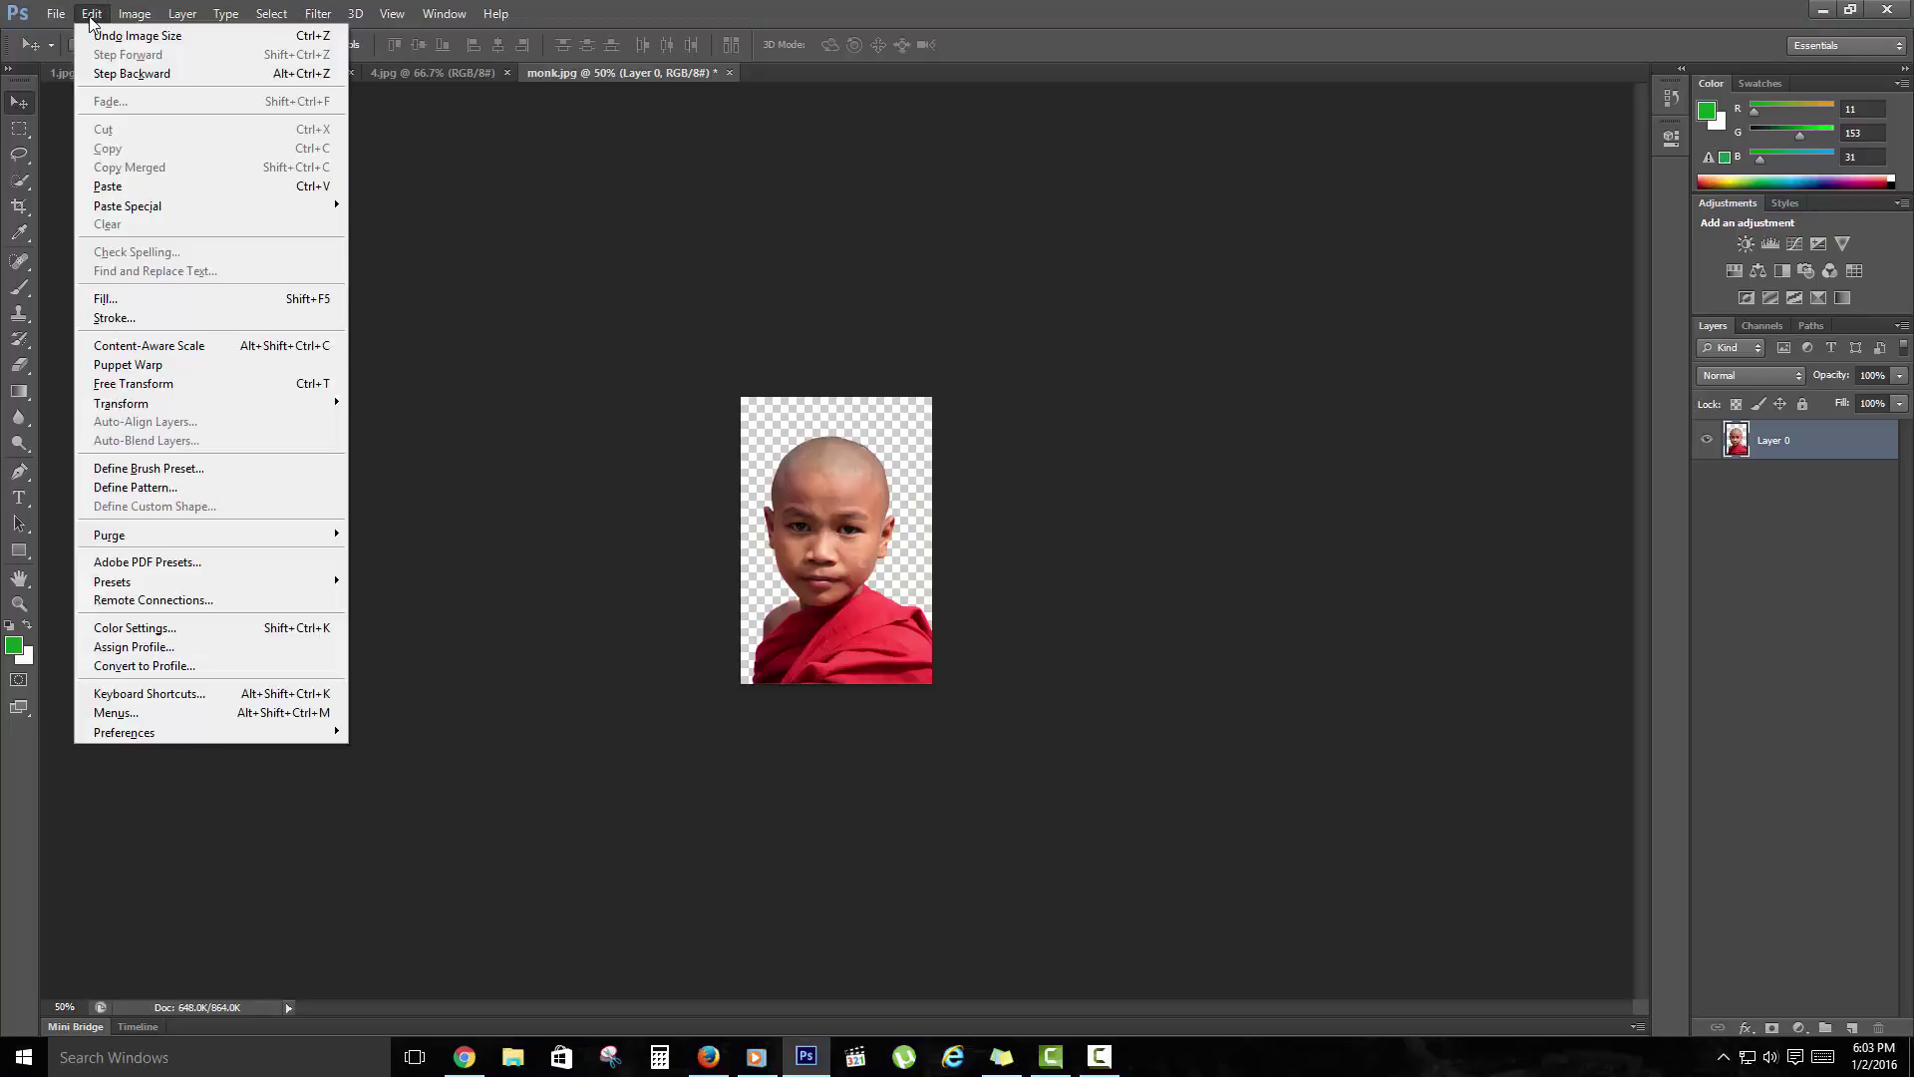
click(121, 74)
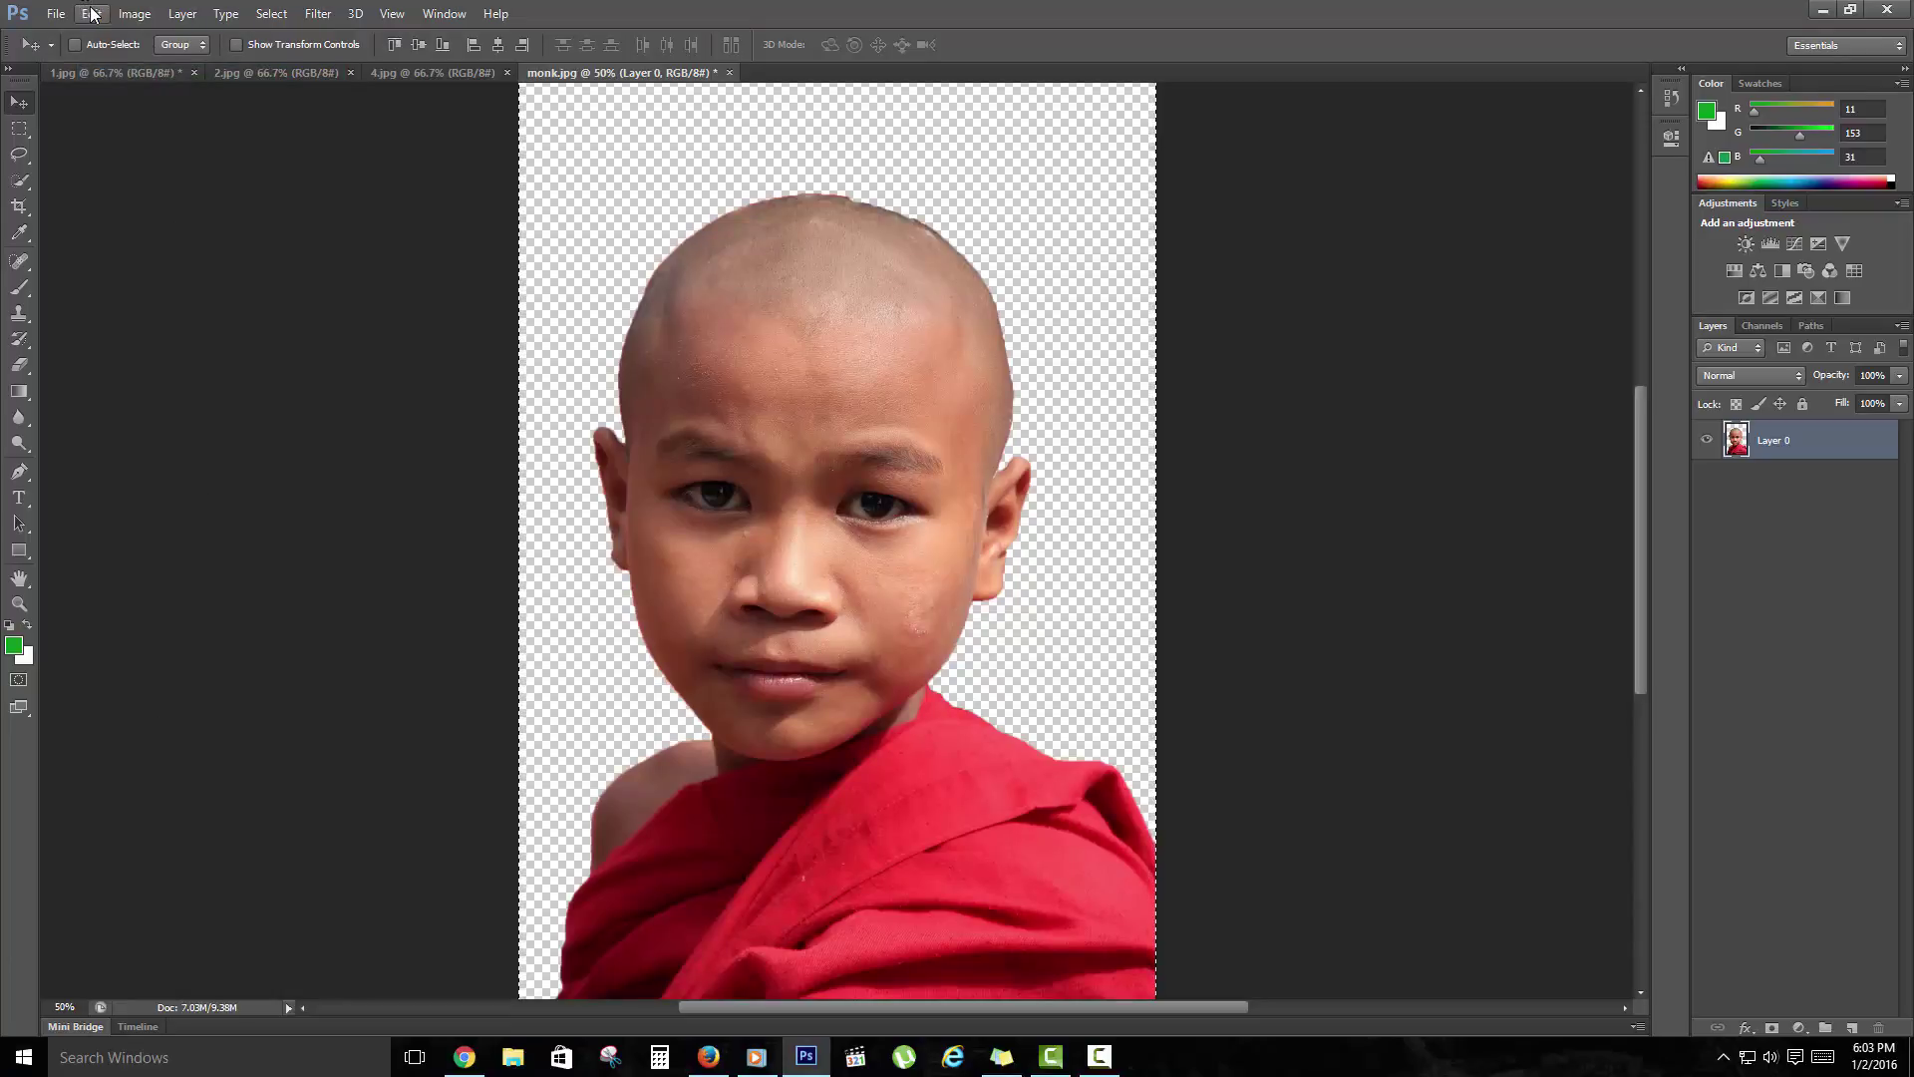
click(91, 14)
click(136, 55)
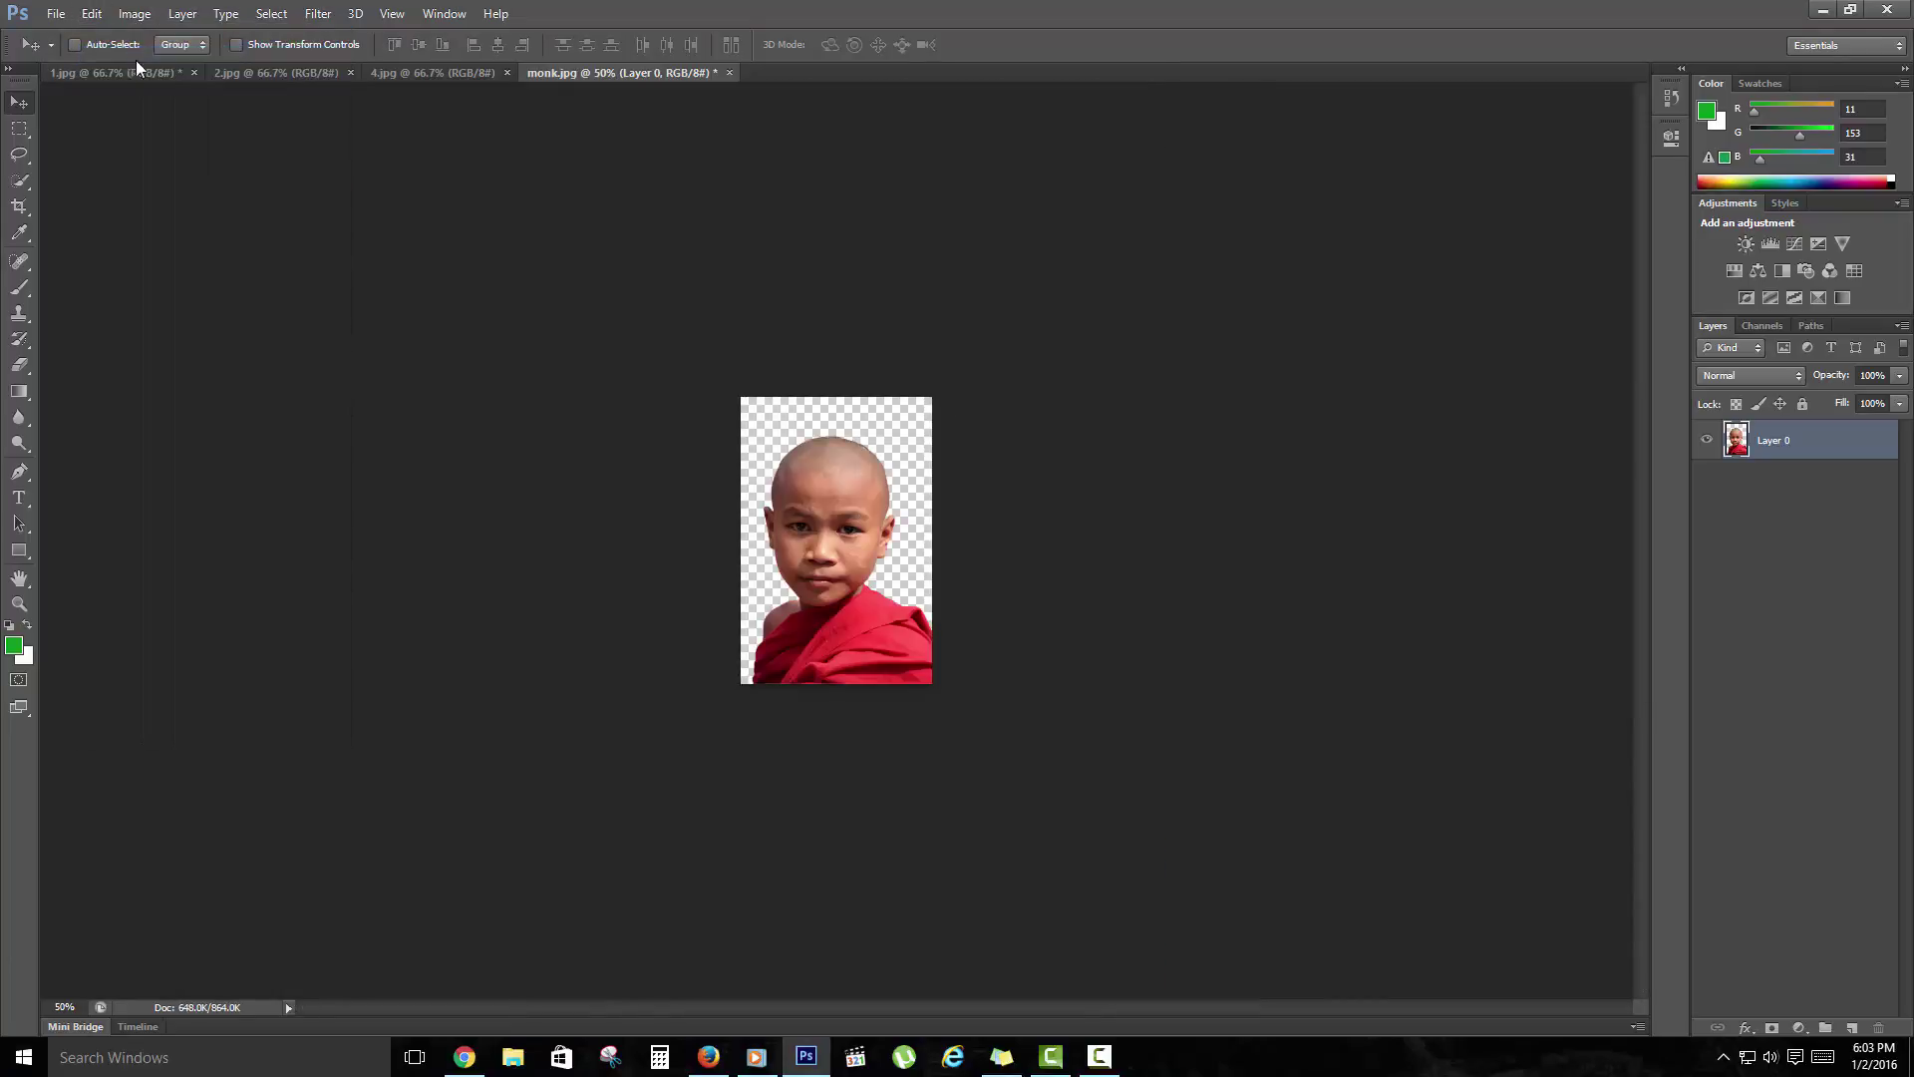
key(ctrl+a)
click(92, 14)
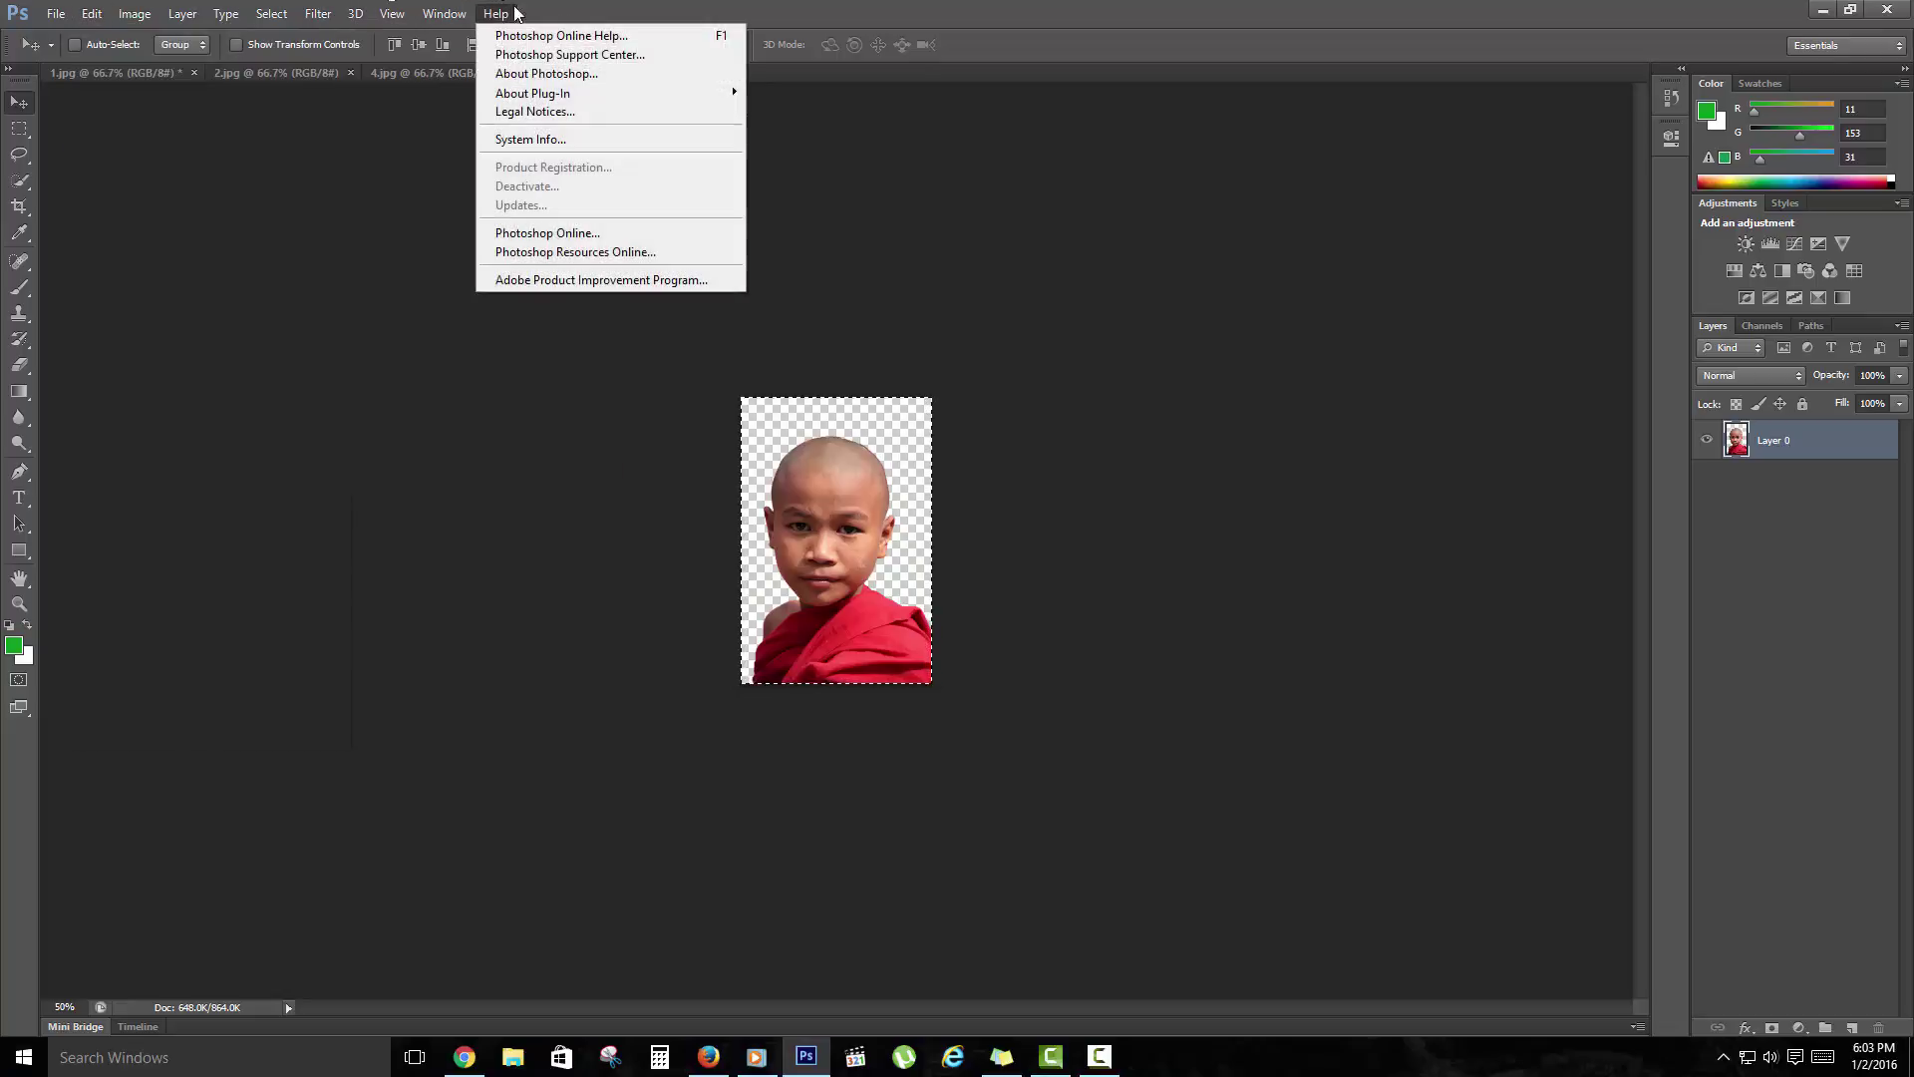
click(618, 9)
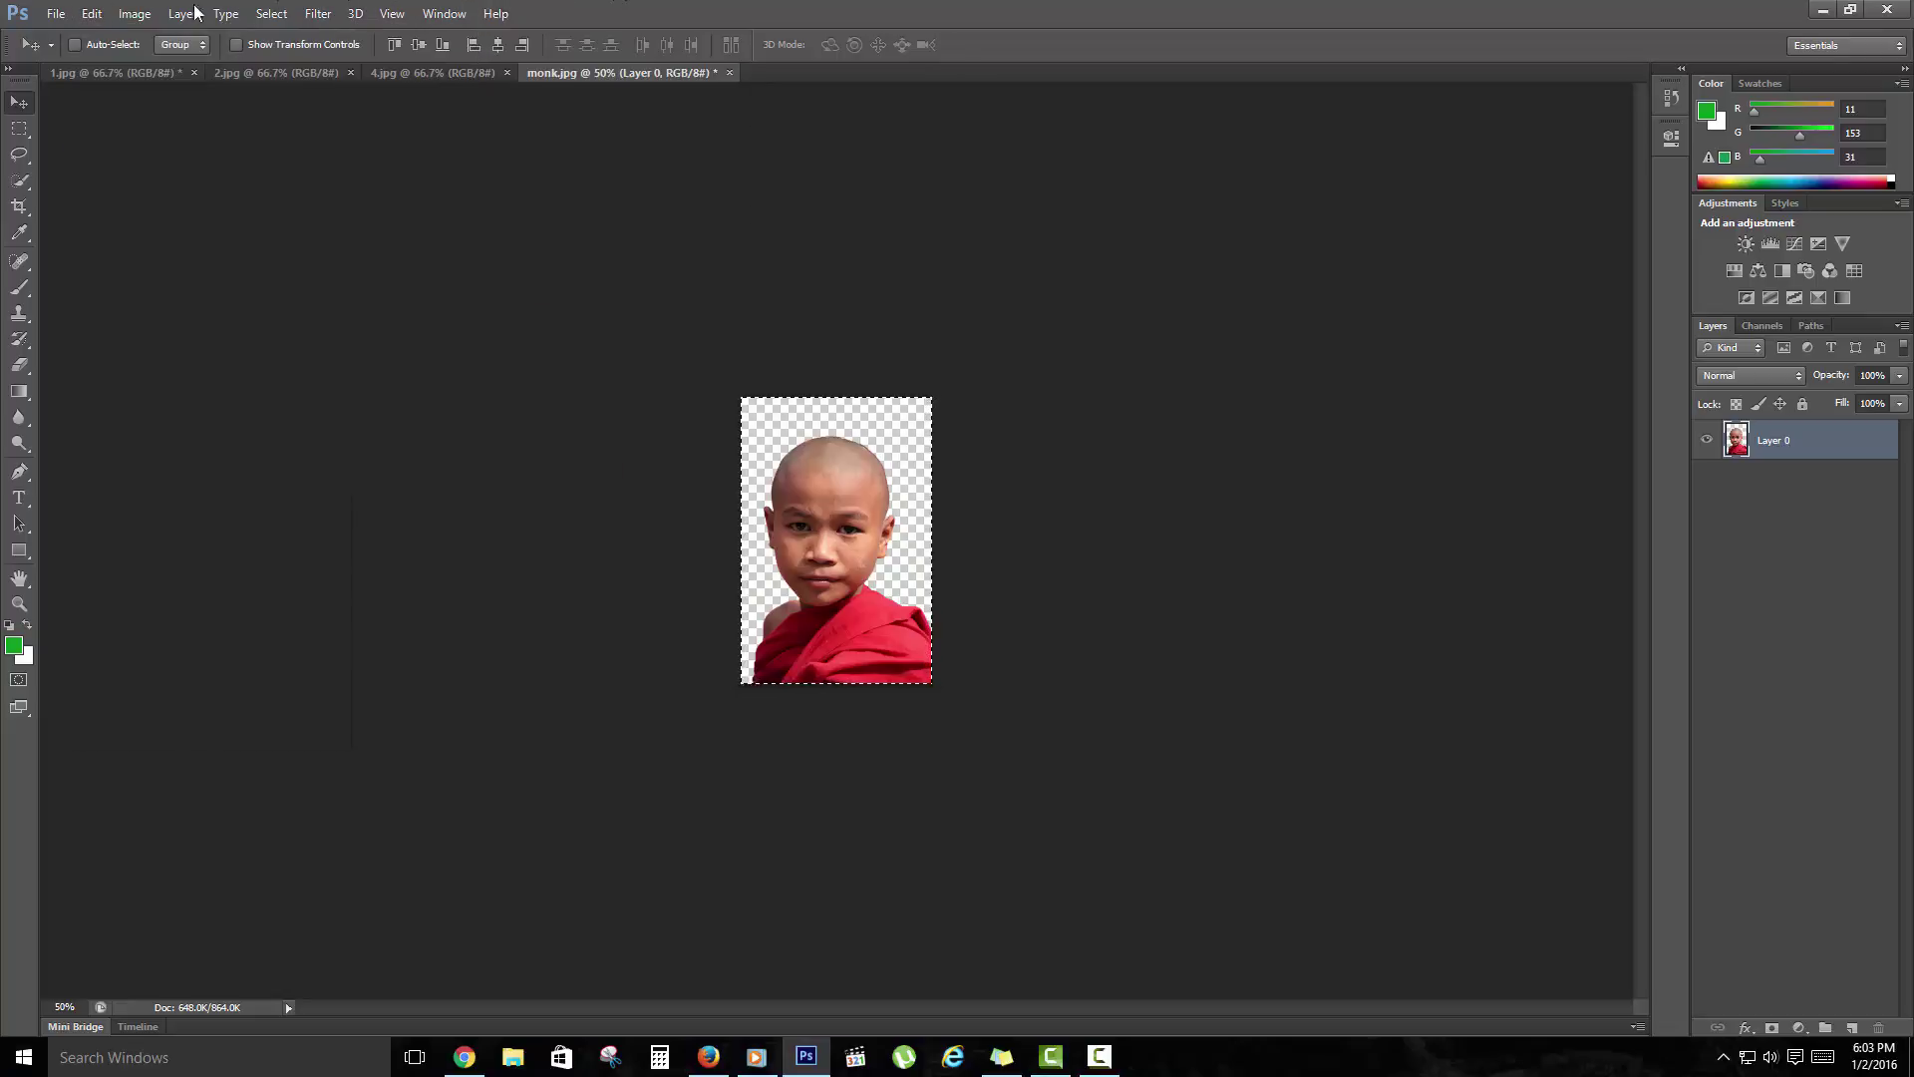
click(131, 72)
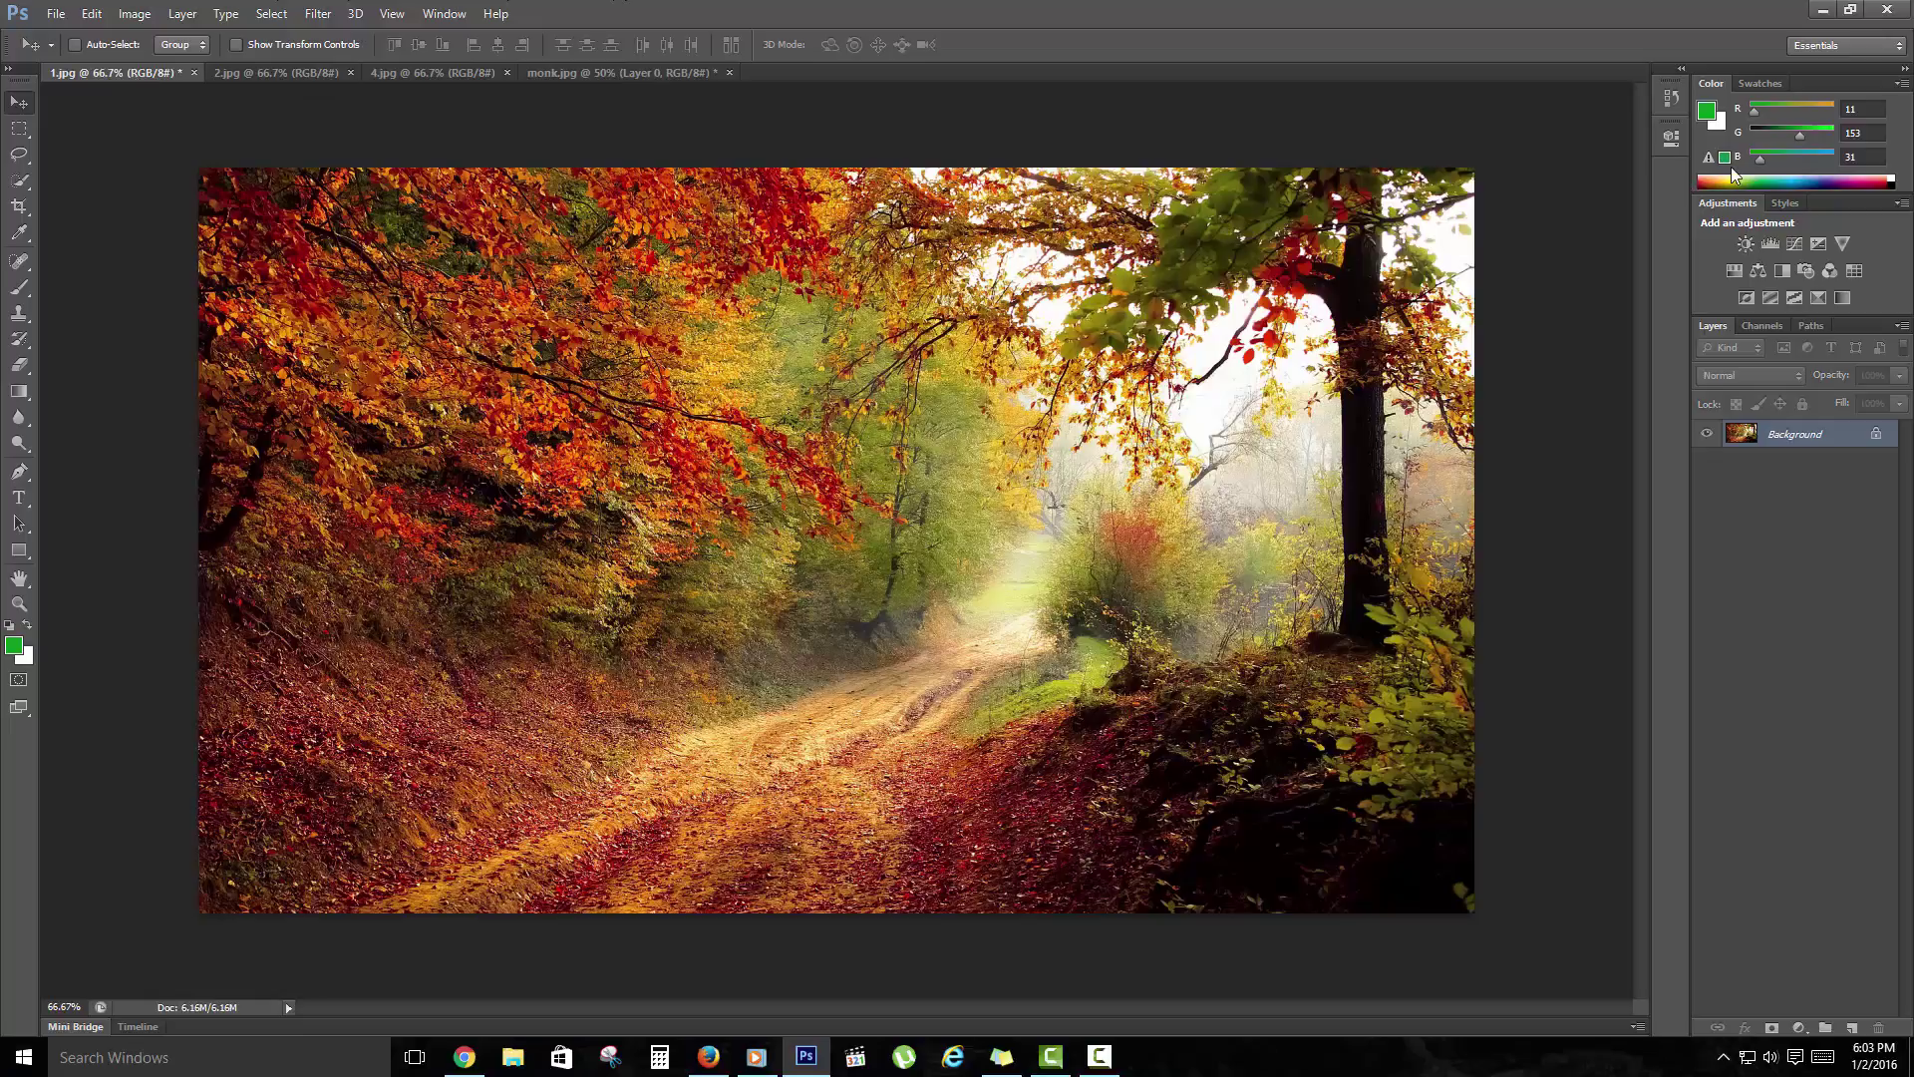
Paste the smaller monk into 1.jpg and position it on the road near the bottom centre.
key(ctrl+v)
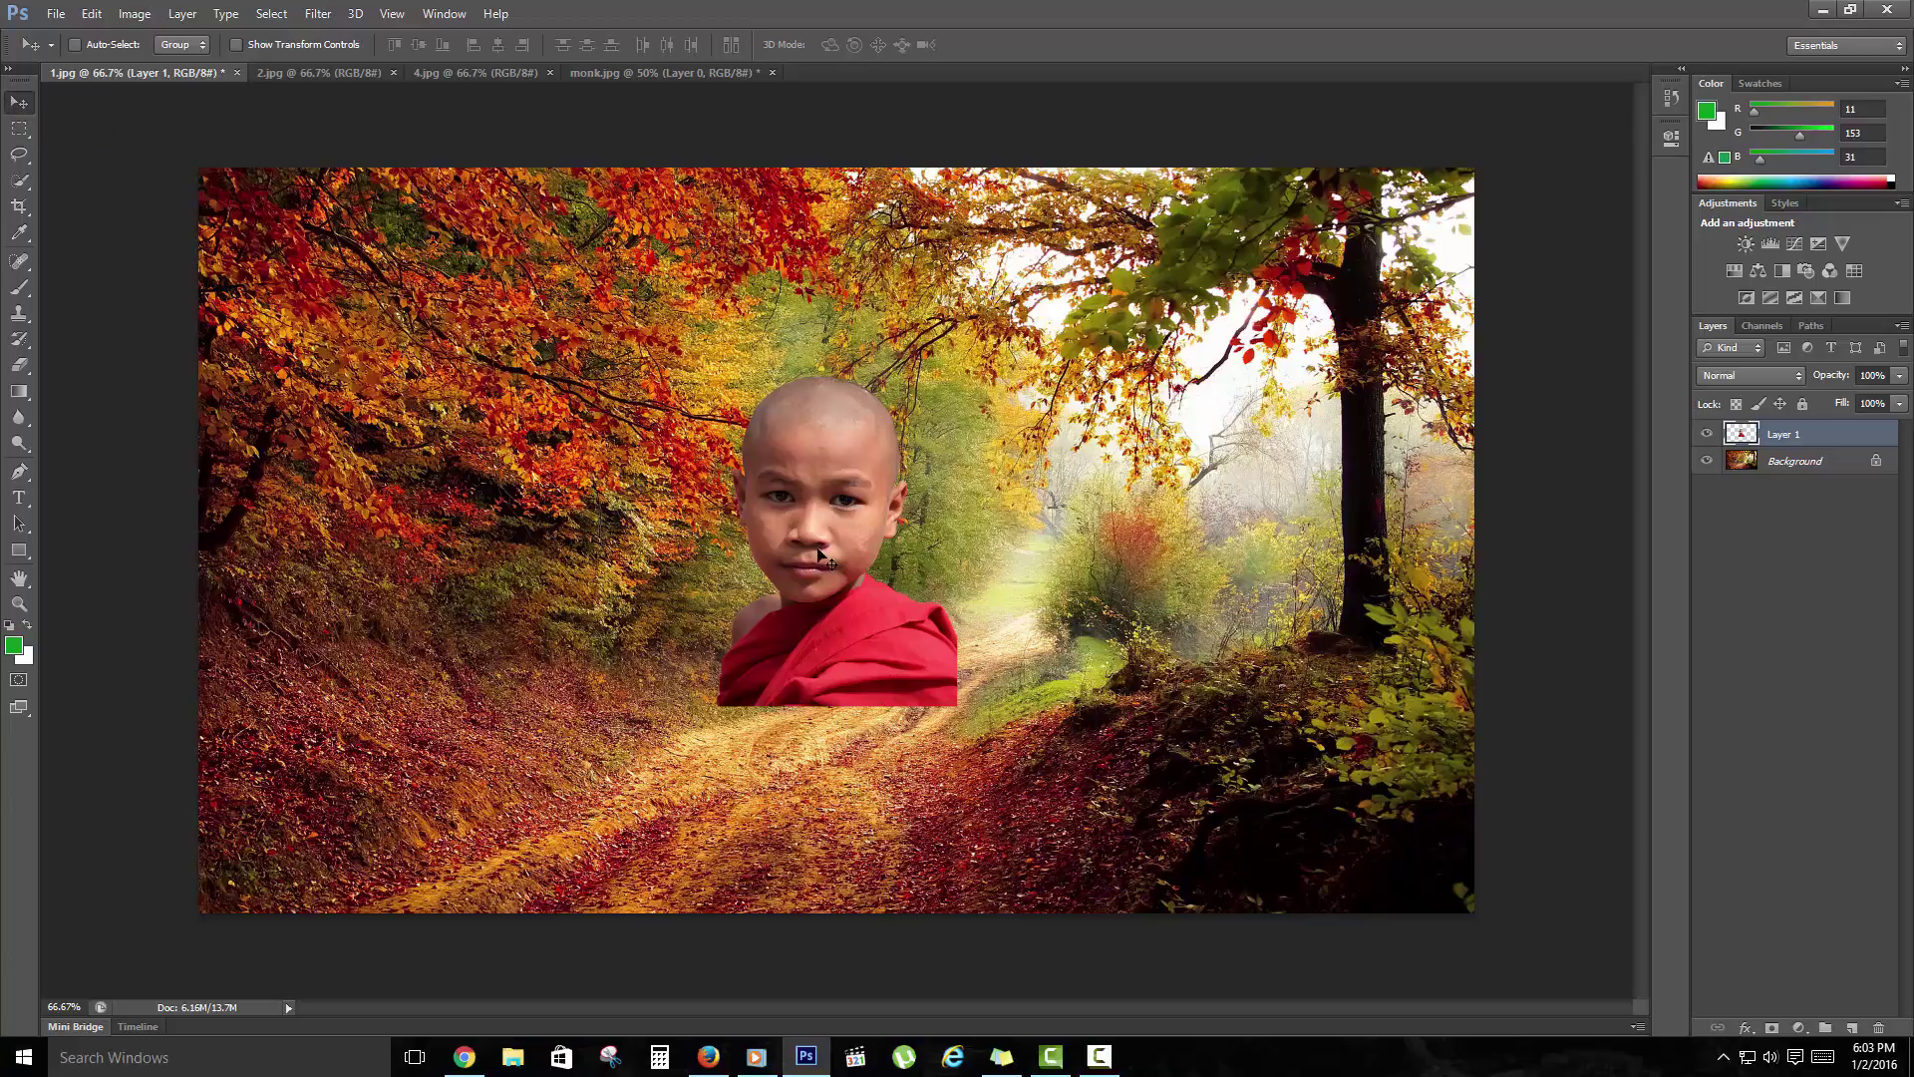
drag(811, 549, 783, 726)
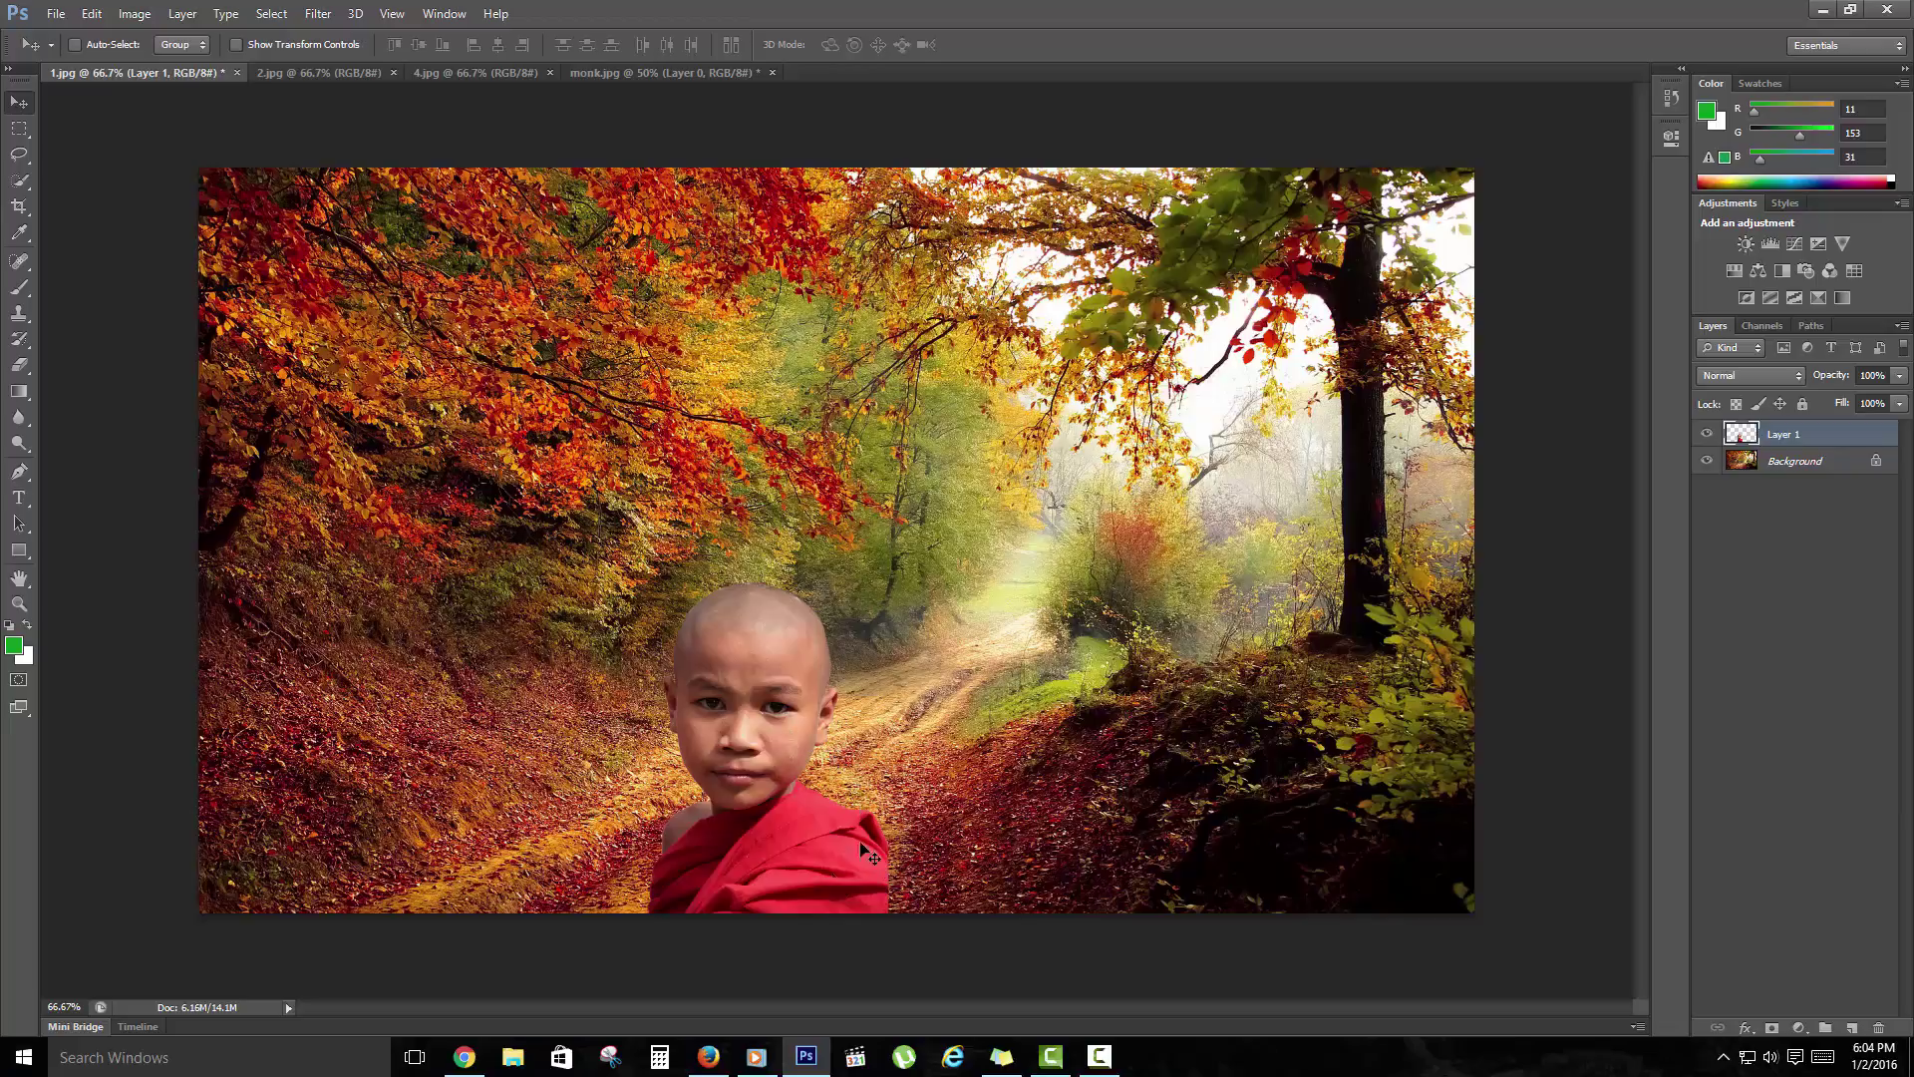
drag(775, 758, 801, 757)
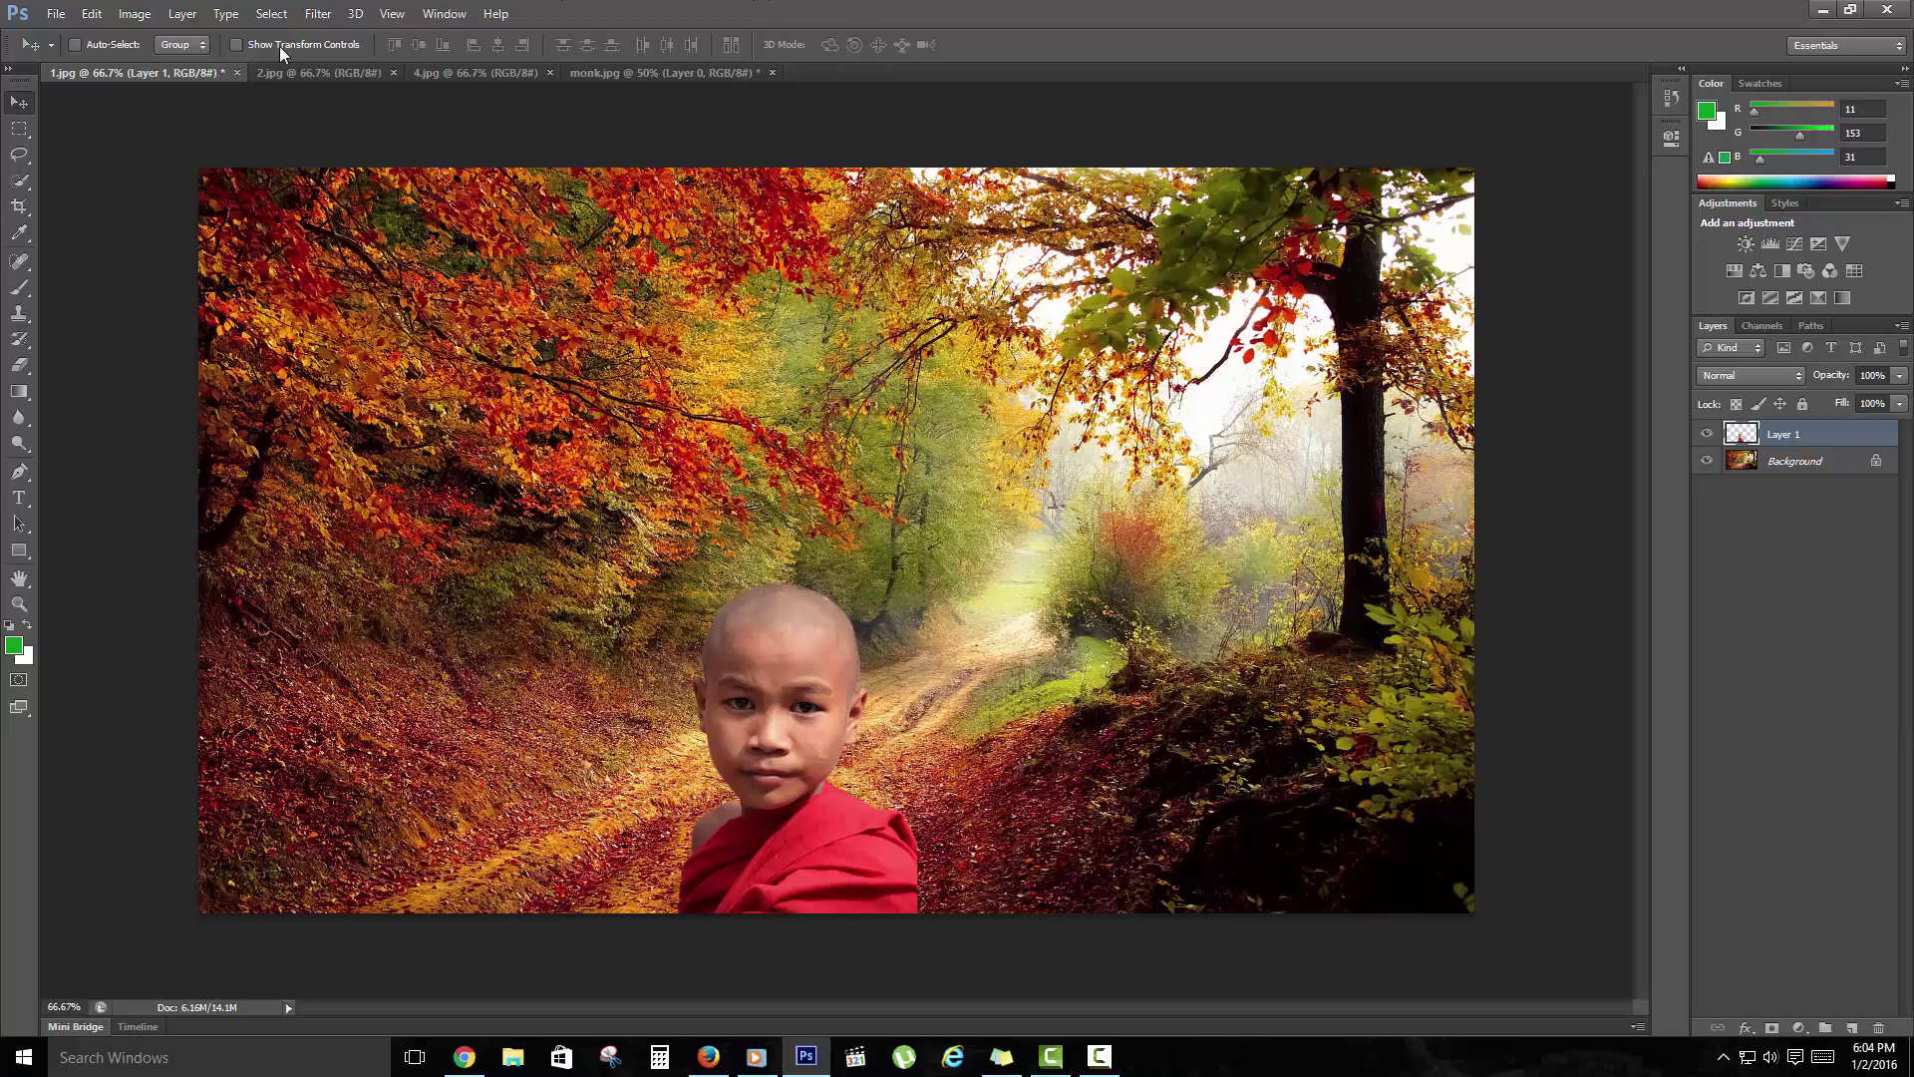
click(299, 73)
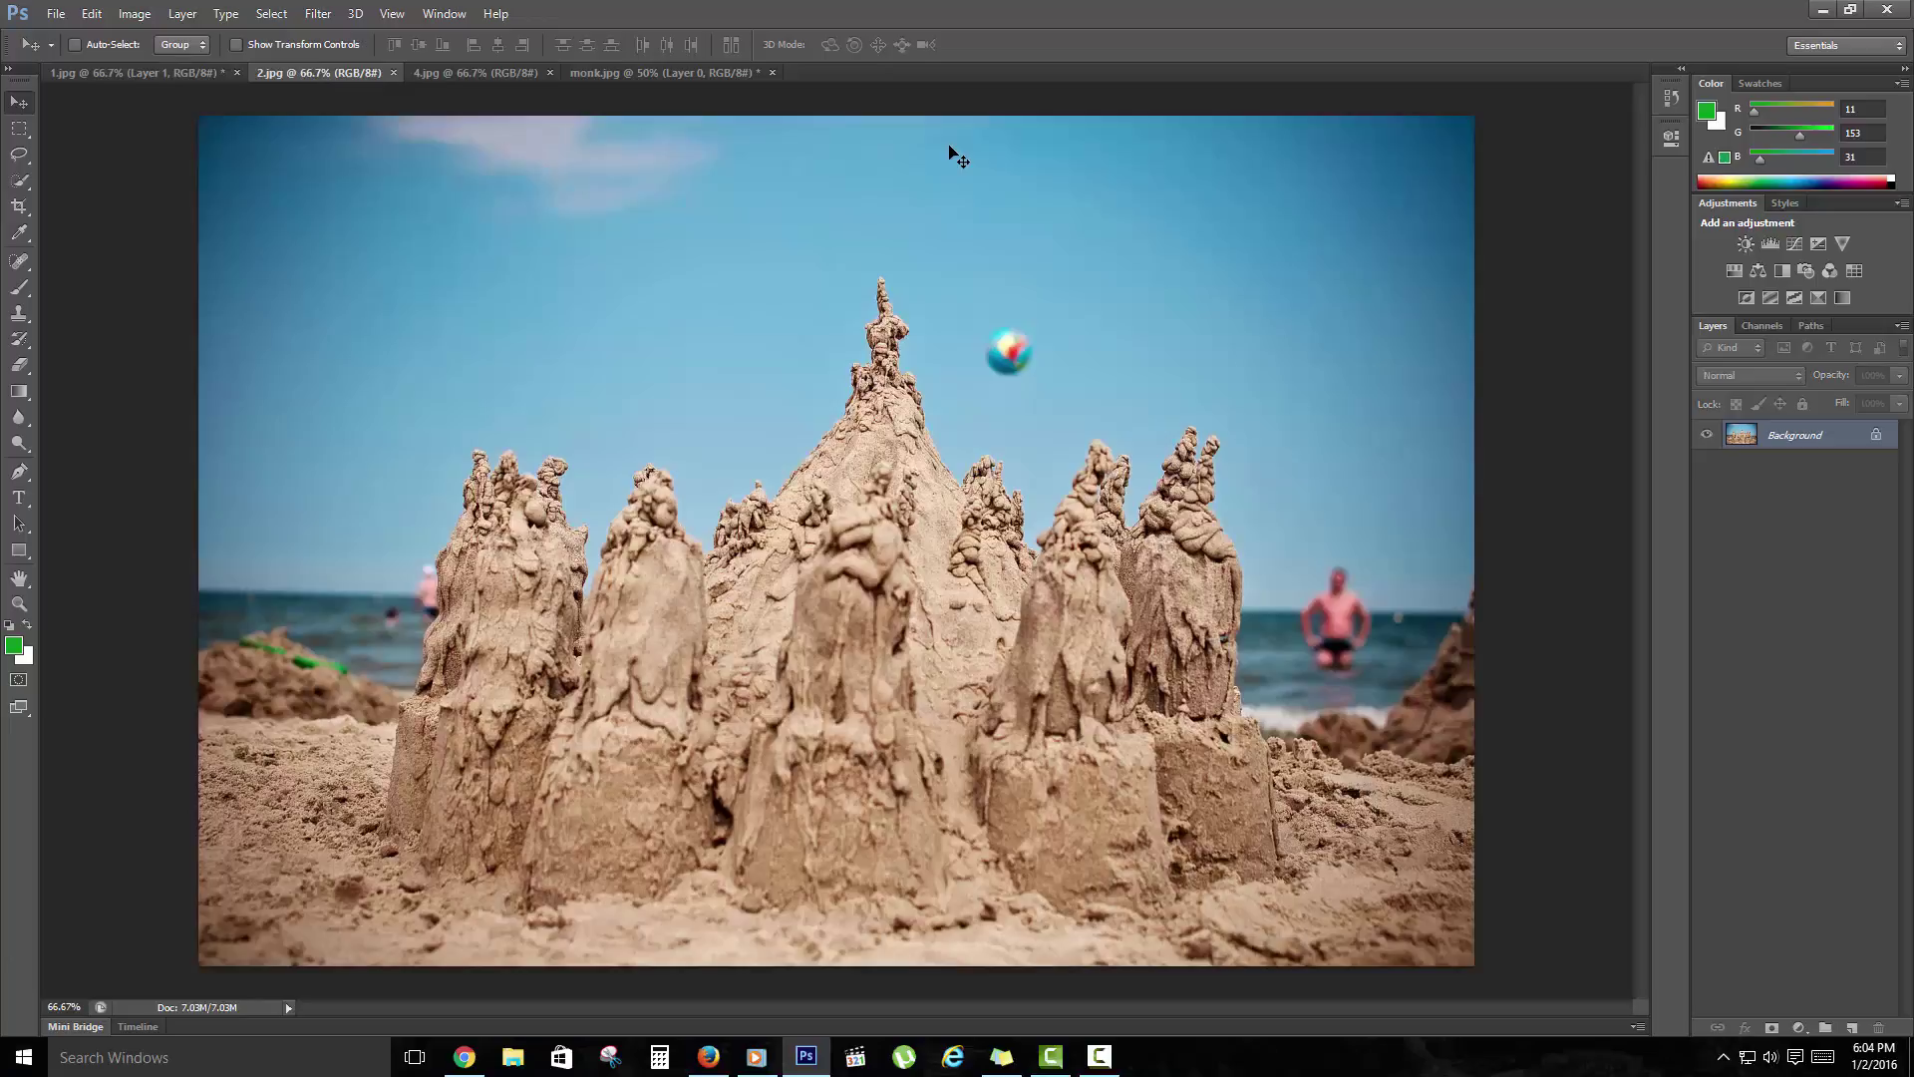
Paste the small monk over the sandcastle in 2.jpg, move it, then delete that layer.
key(ctrl+v)
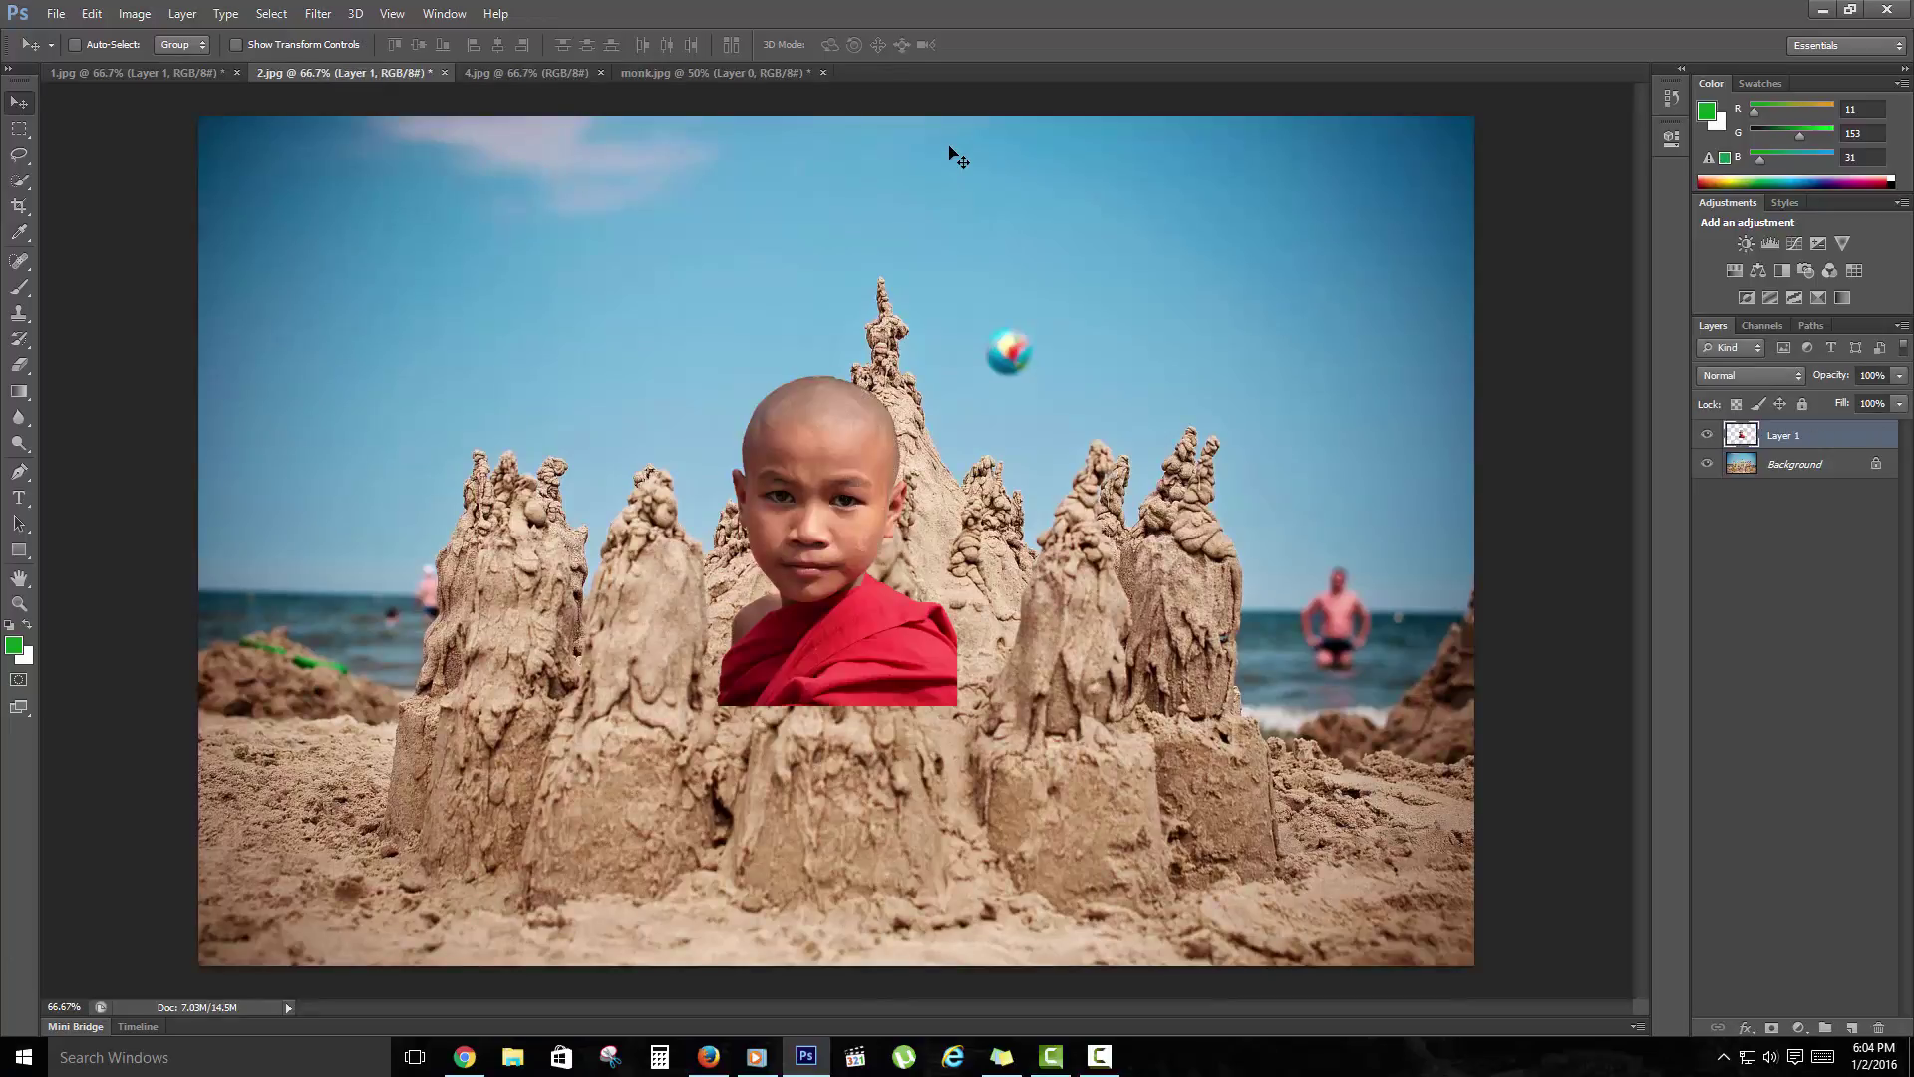
drag(850, 503, 867, 770)
key(Delete)
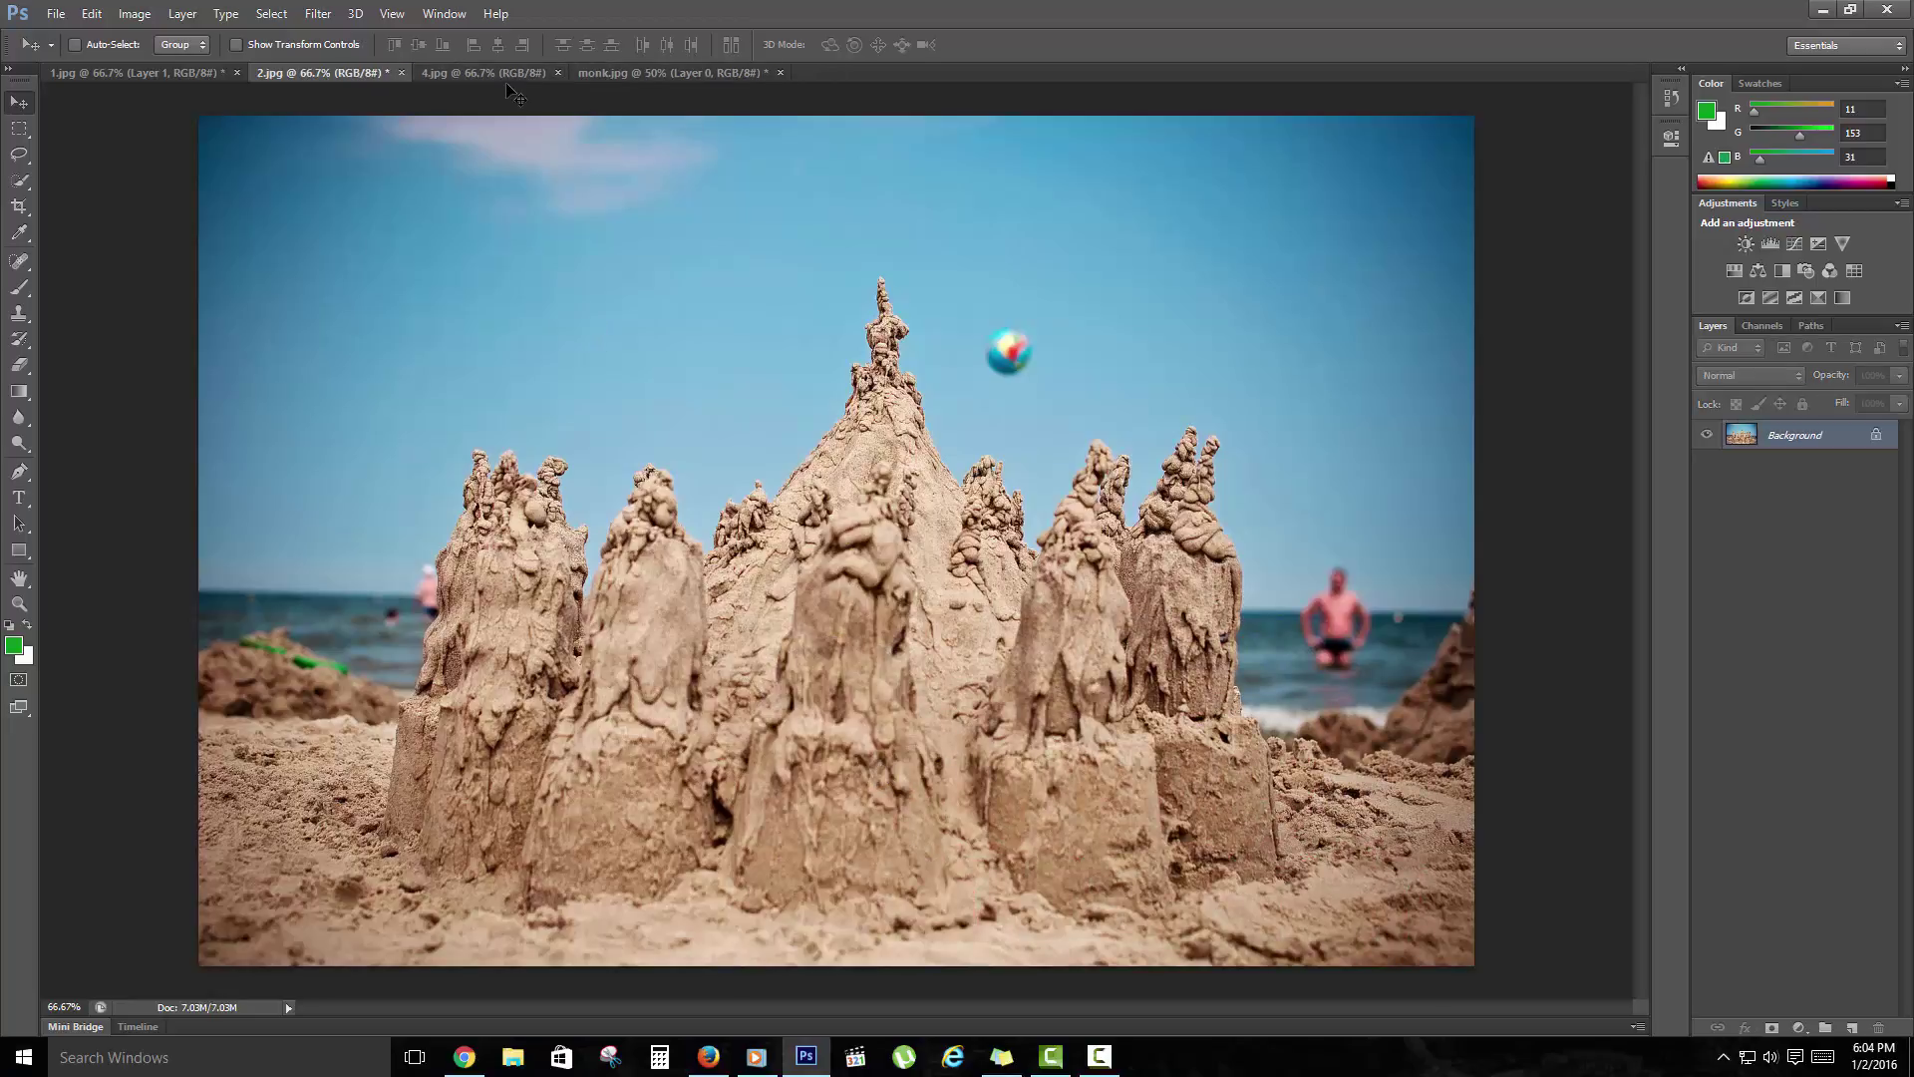
click(612, 68)
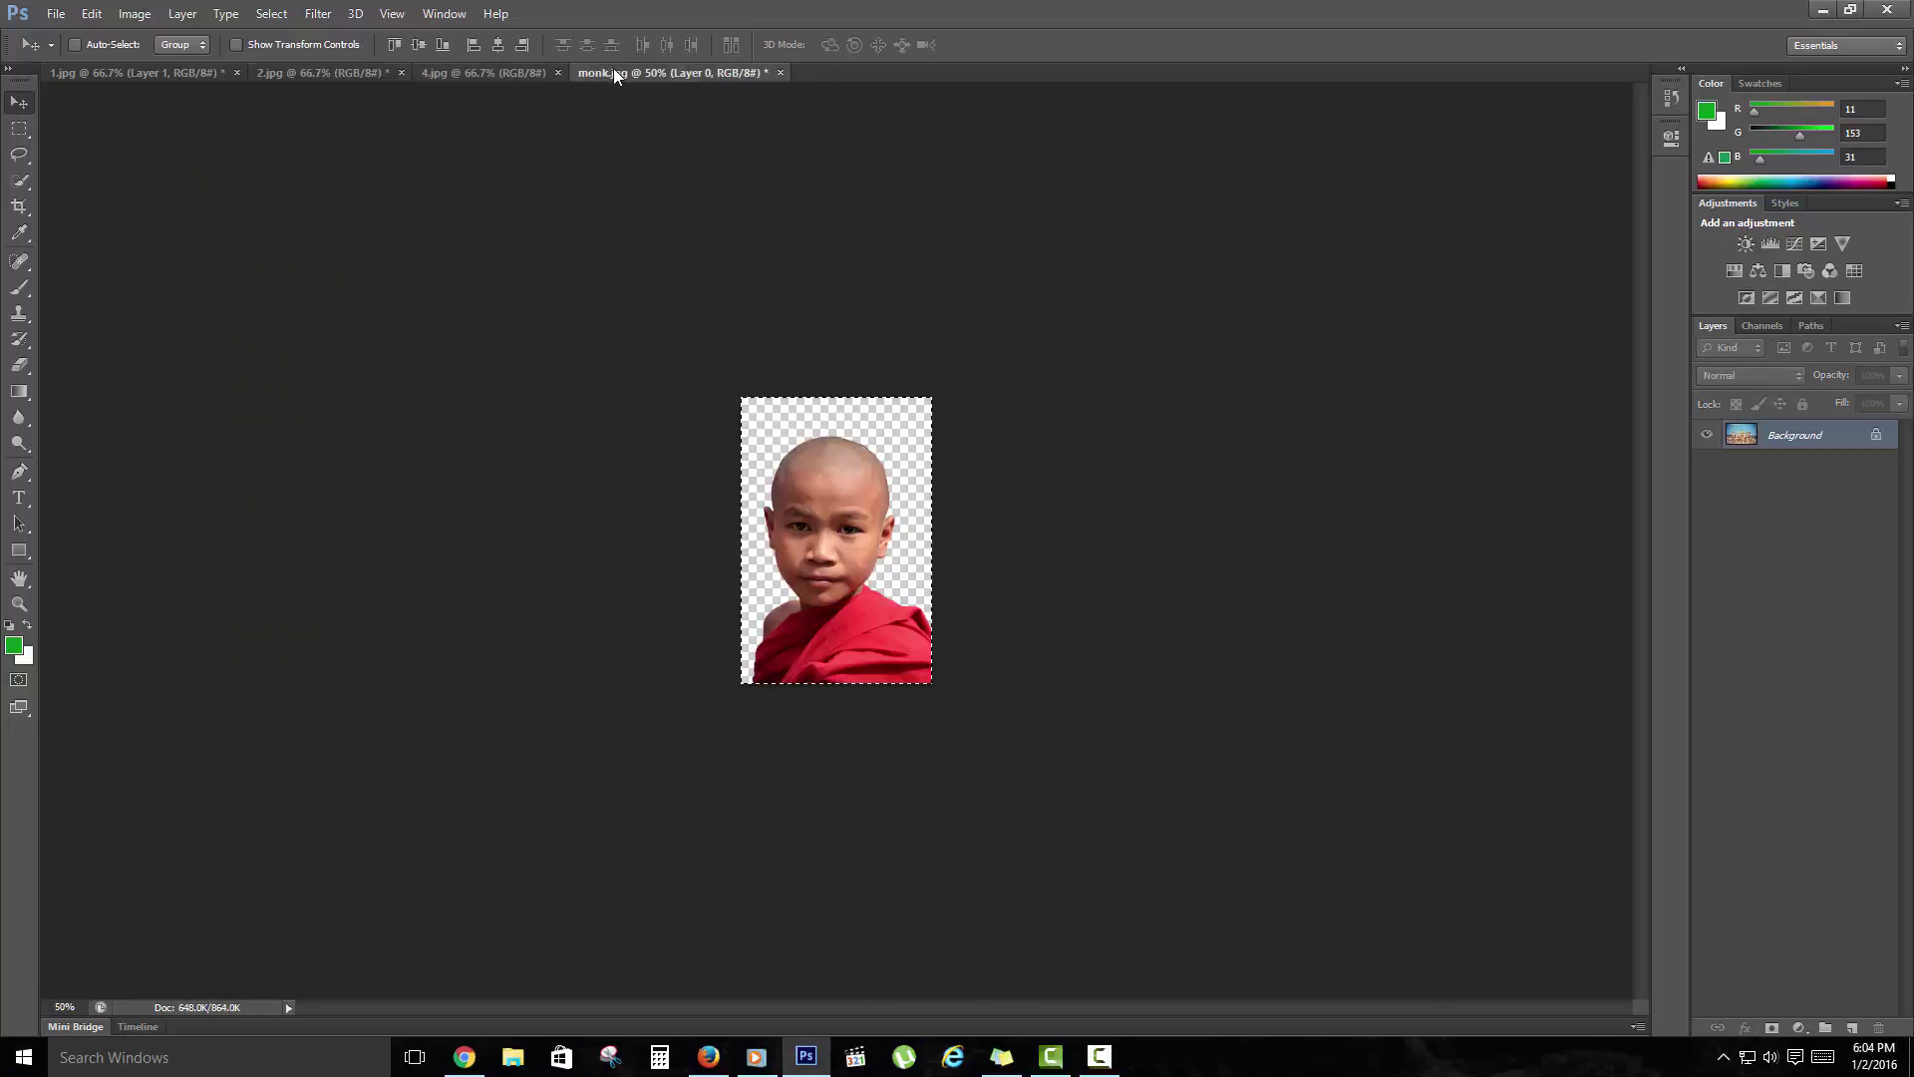
Step back twice in history to restore the full-size monk.
click(90, 13)
click(108, 74)
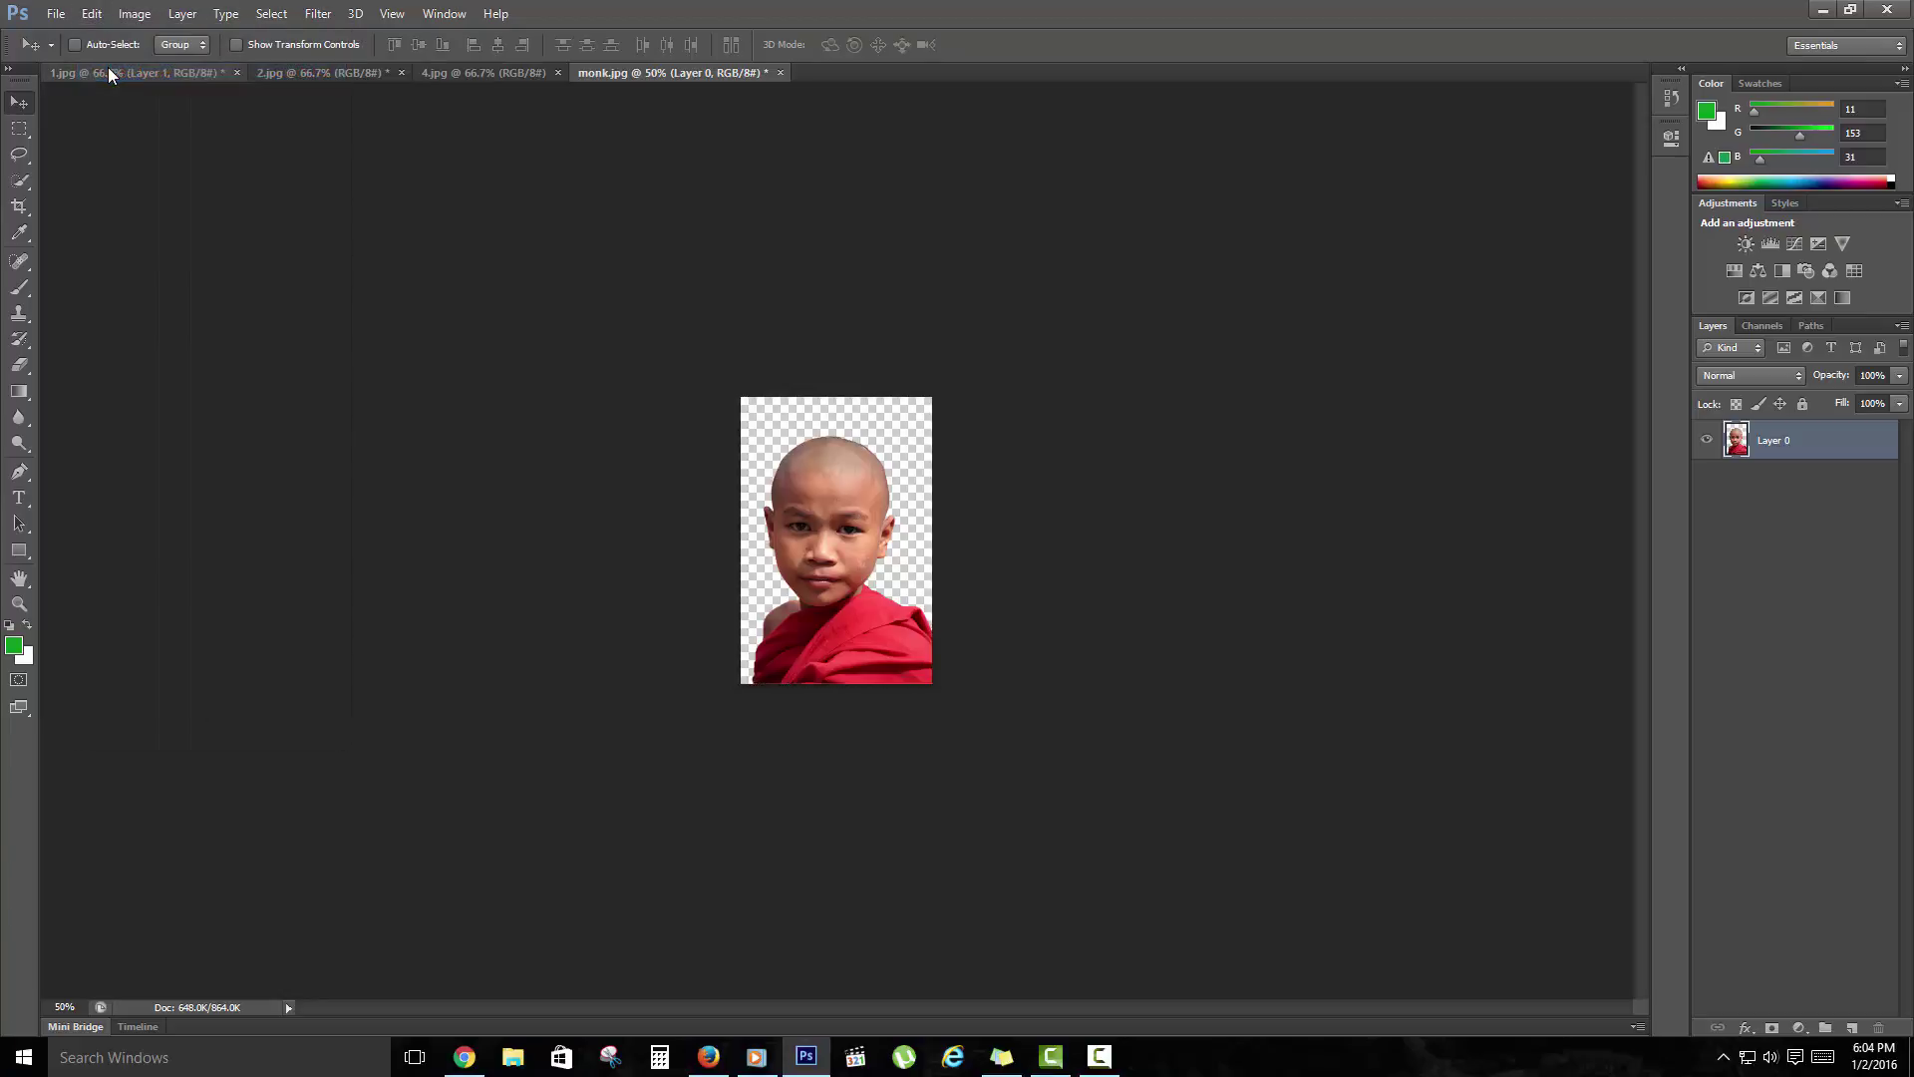
click(90, 12)
click(116, 75)
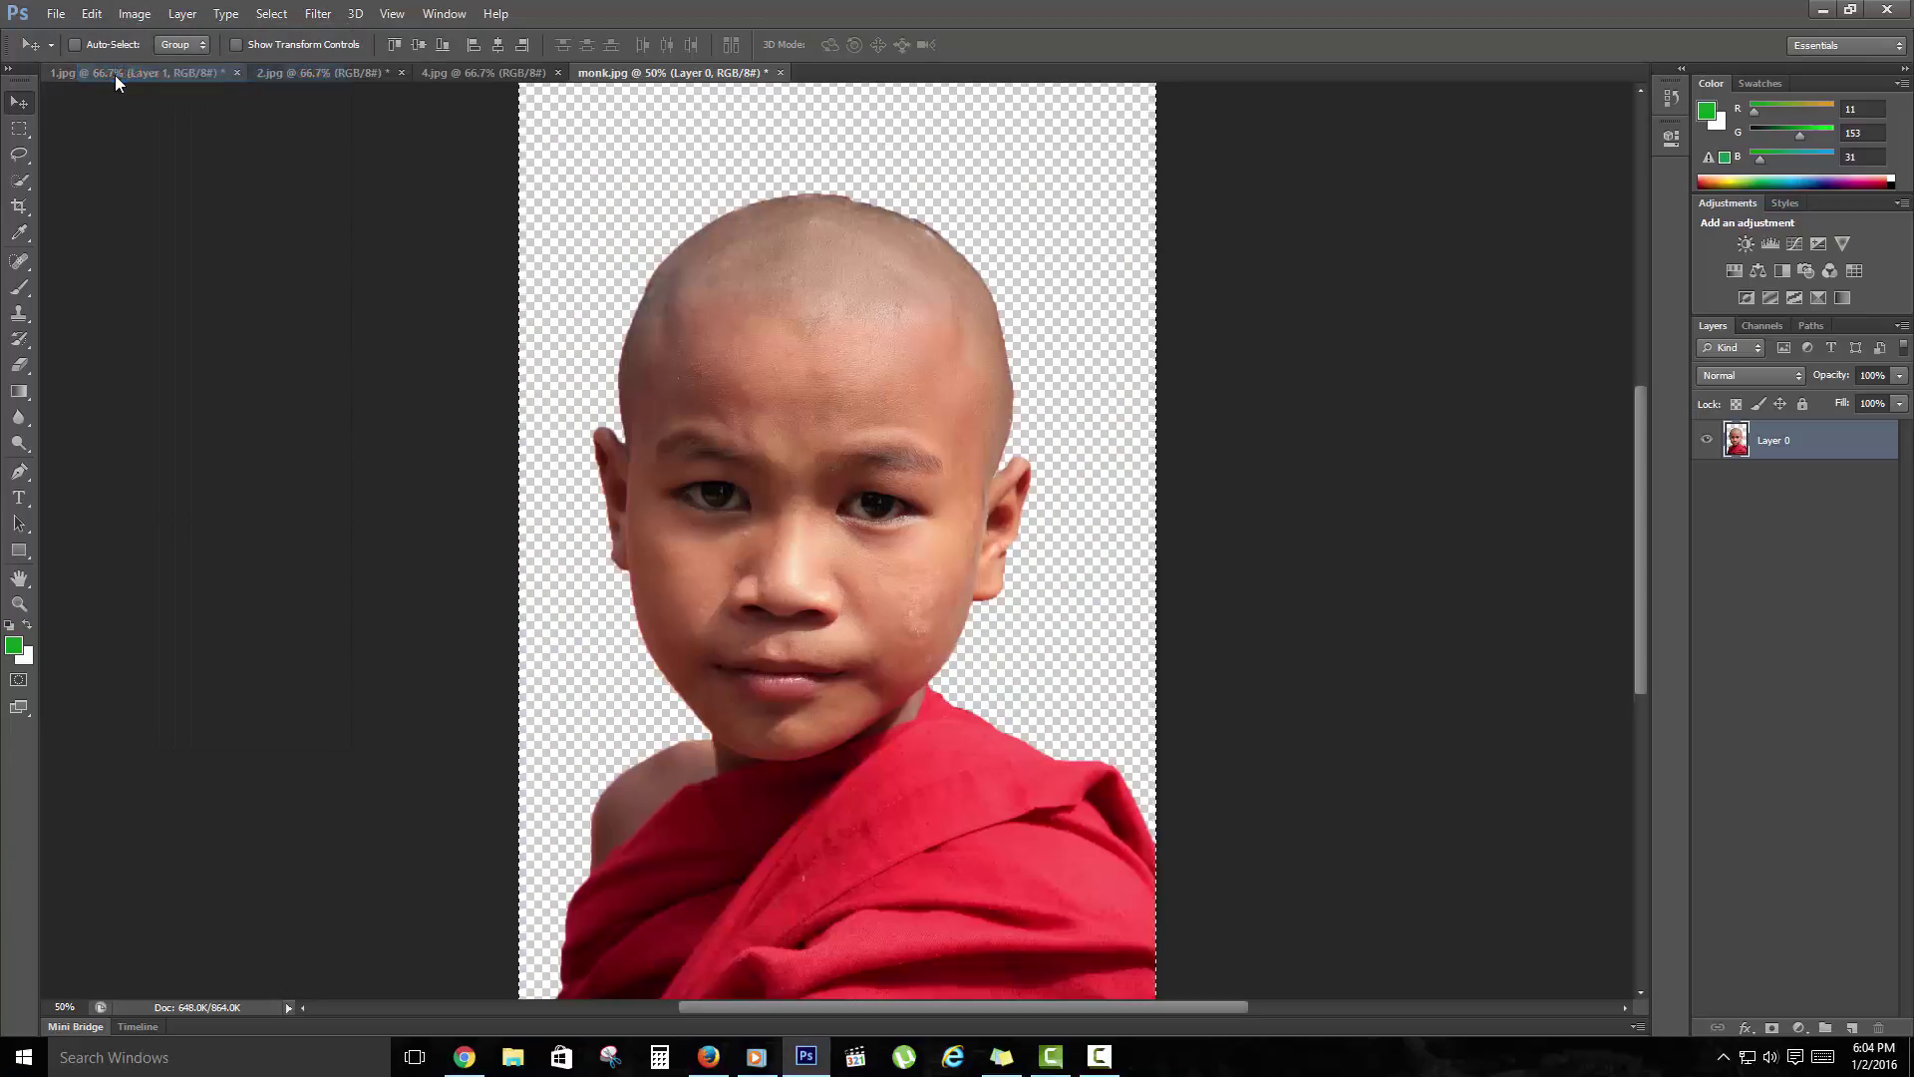
Resize monk.jpg to 50 percent in Image Size and select the whole canvas.
click(135, 13)
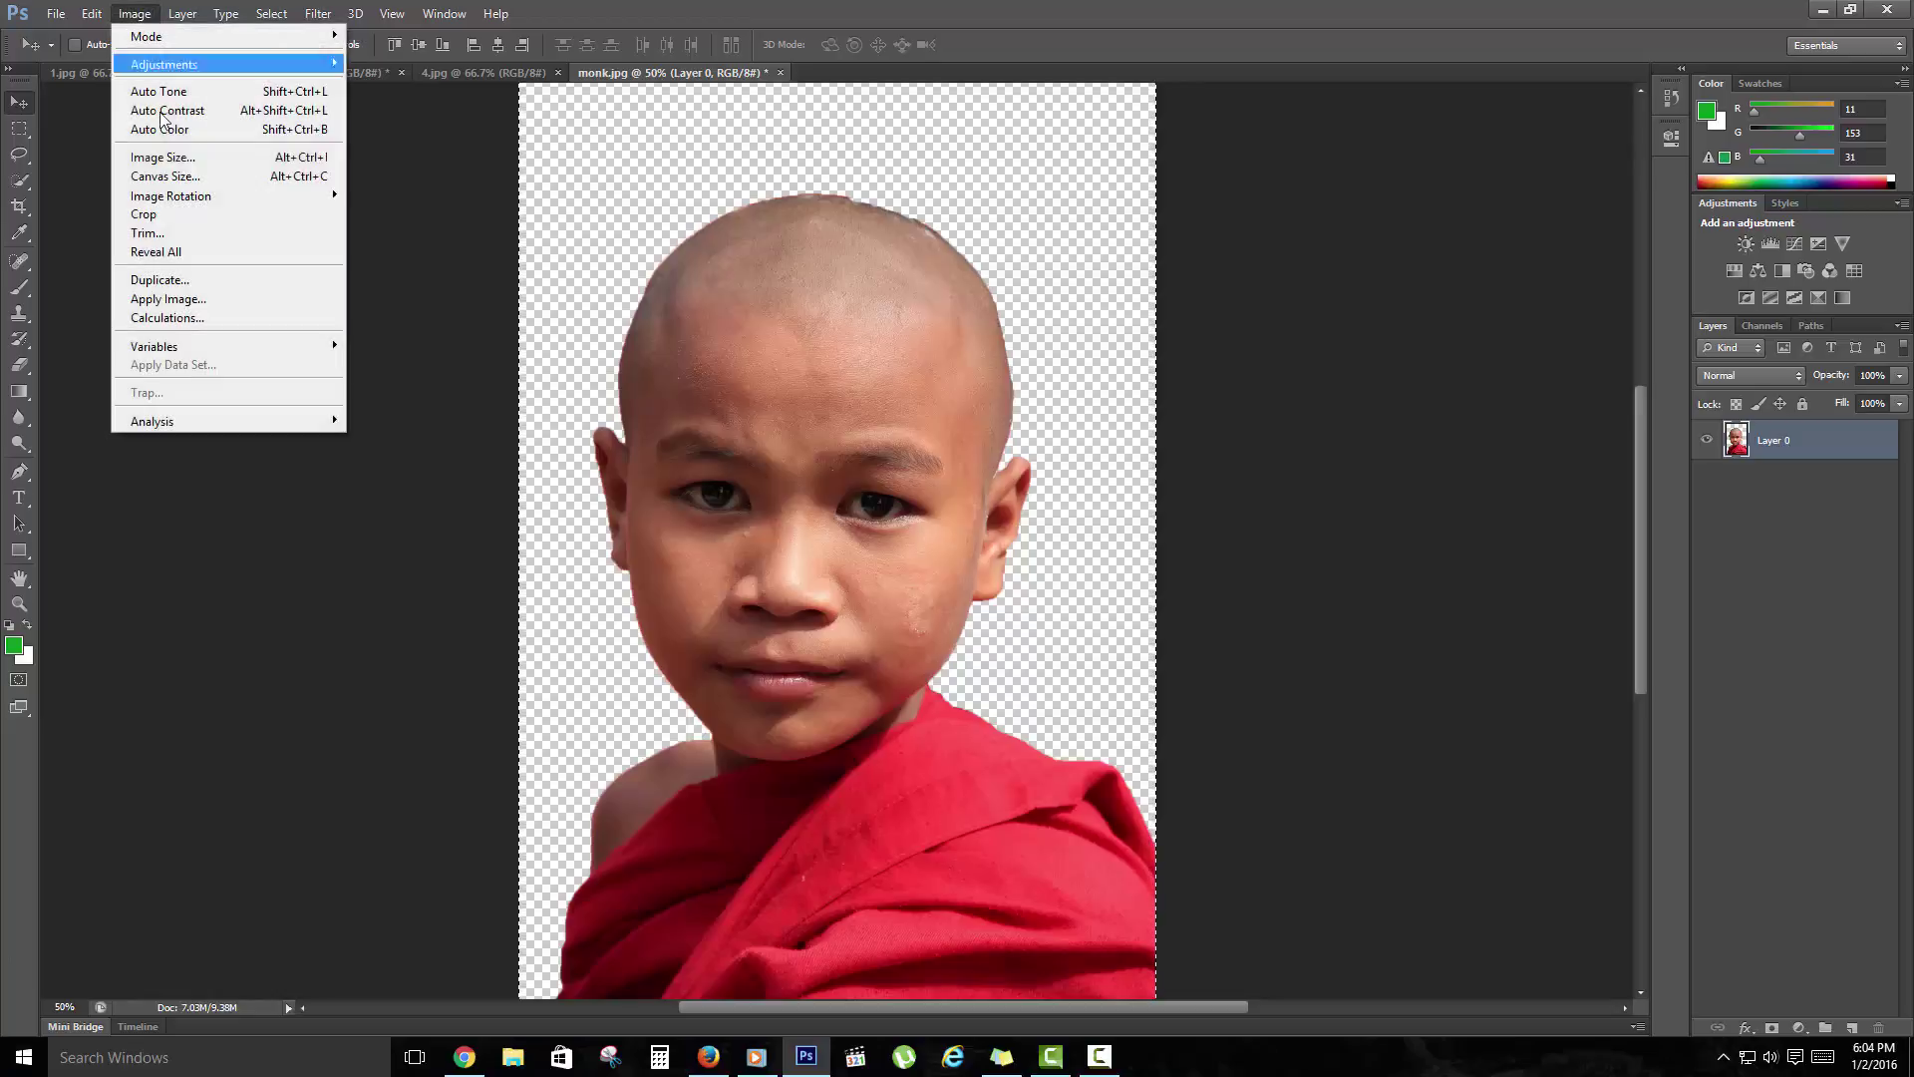
click(163, 157)
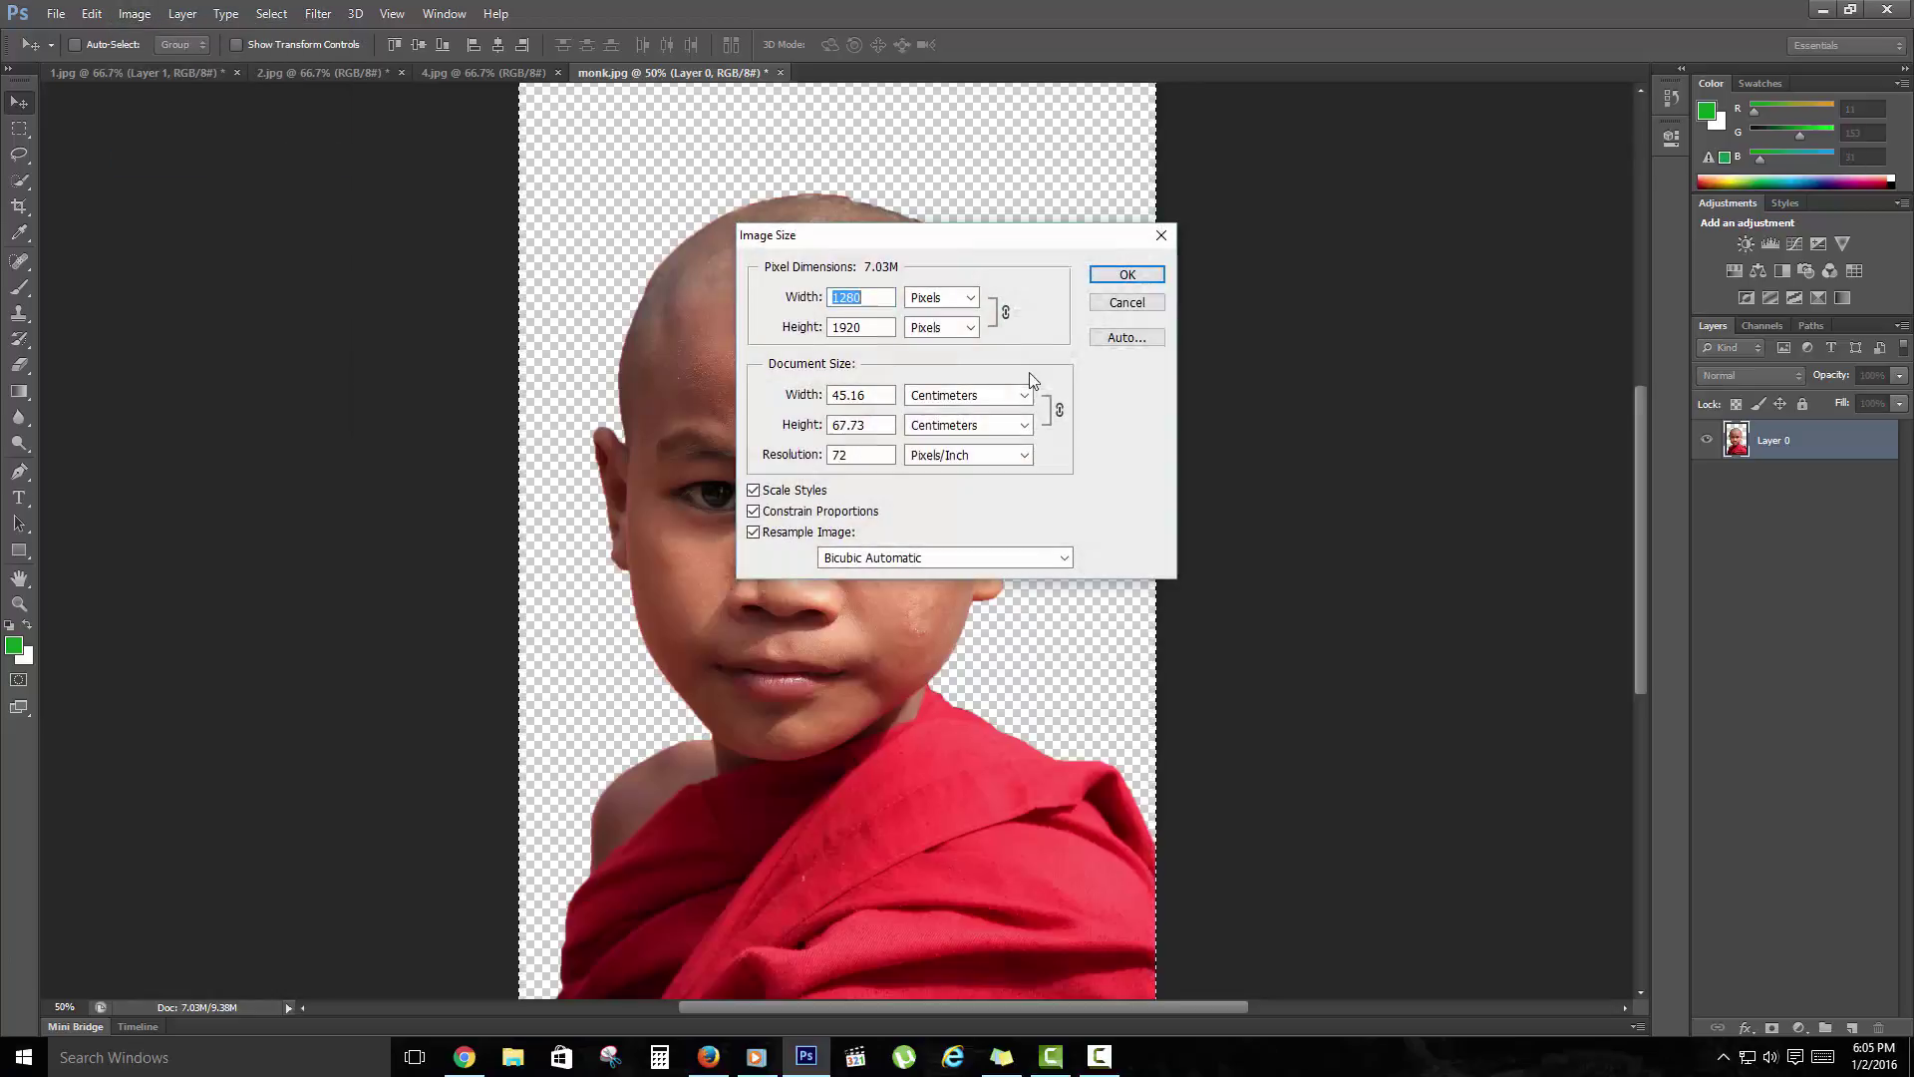
click(942, 297)
click(932, 312)
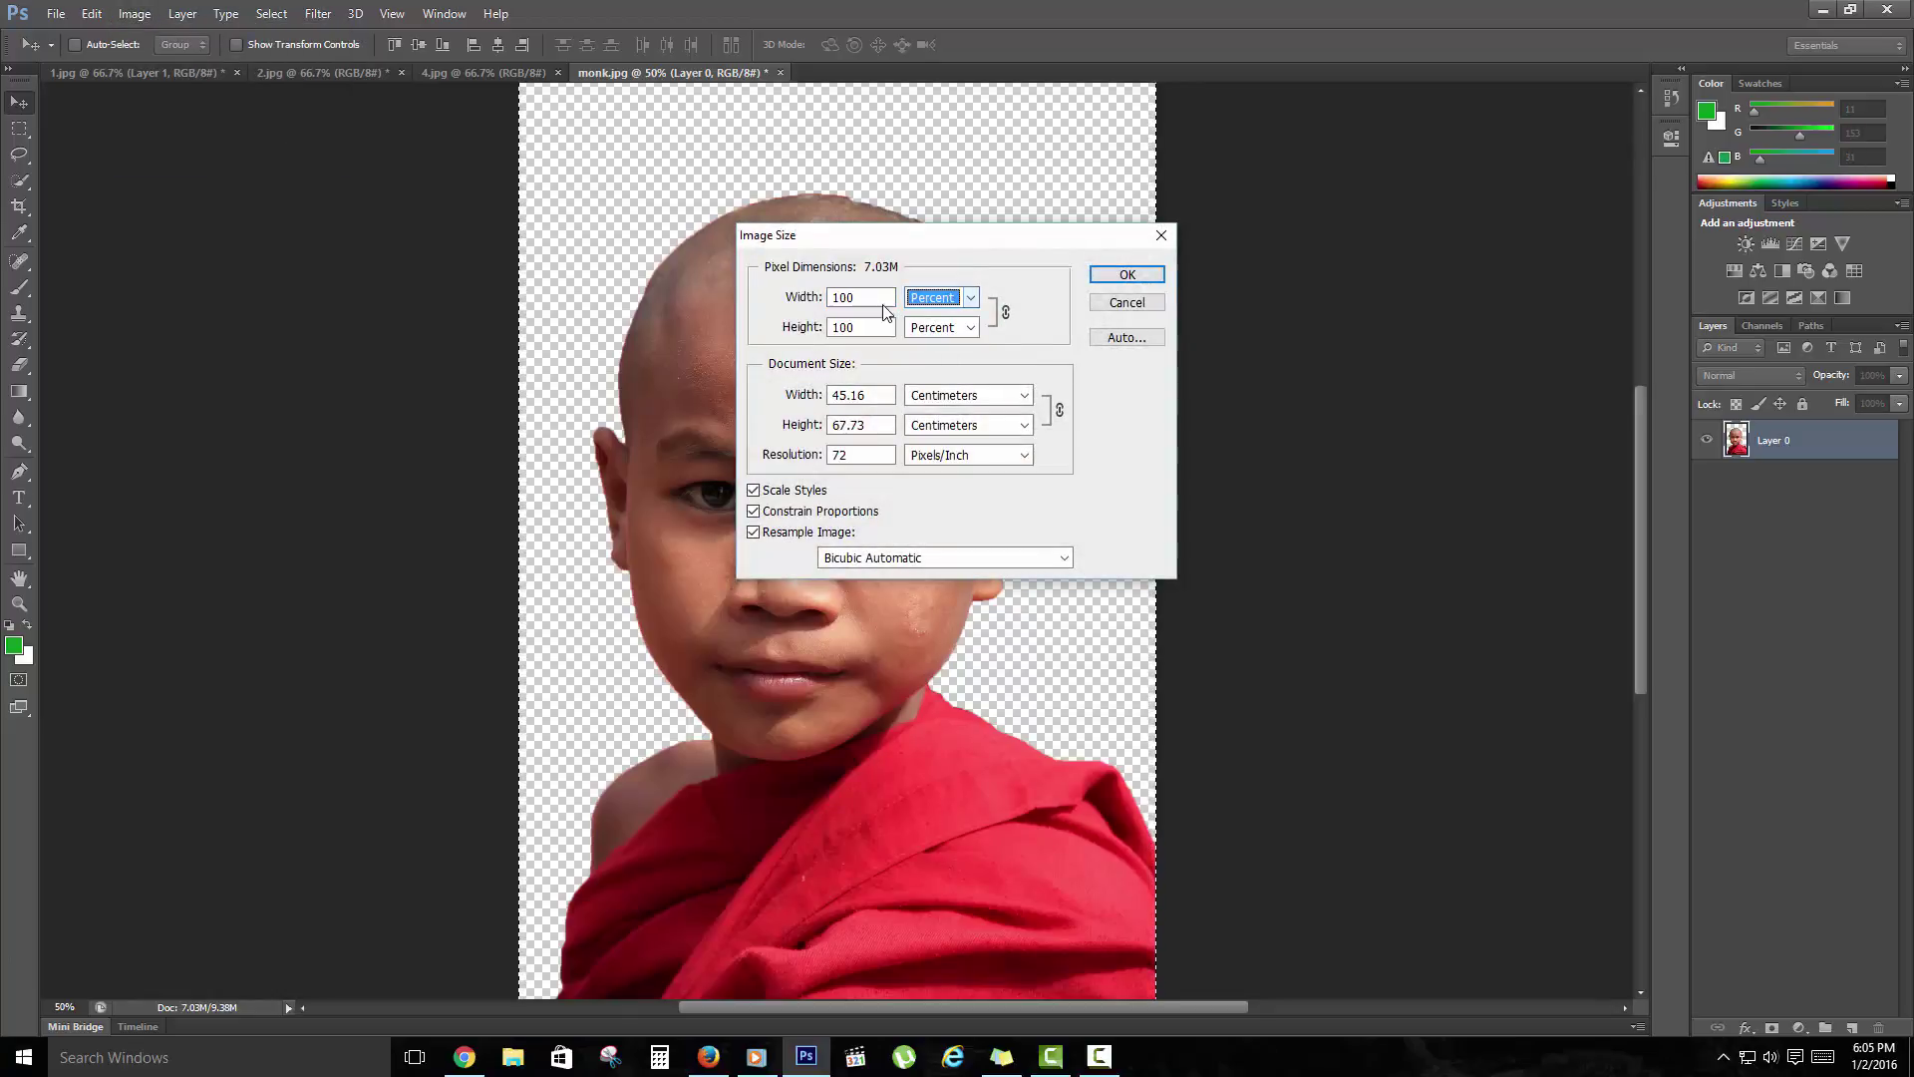
key(shift+Tab)
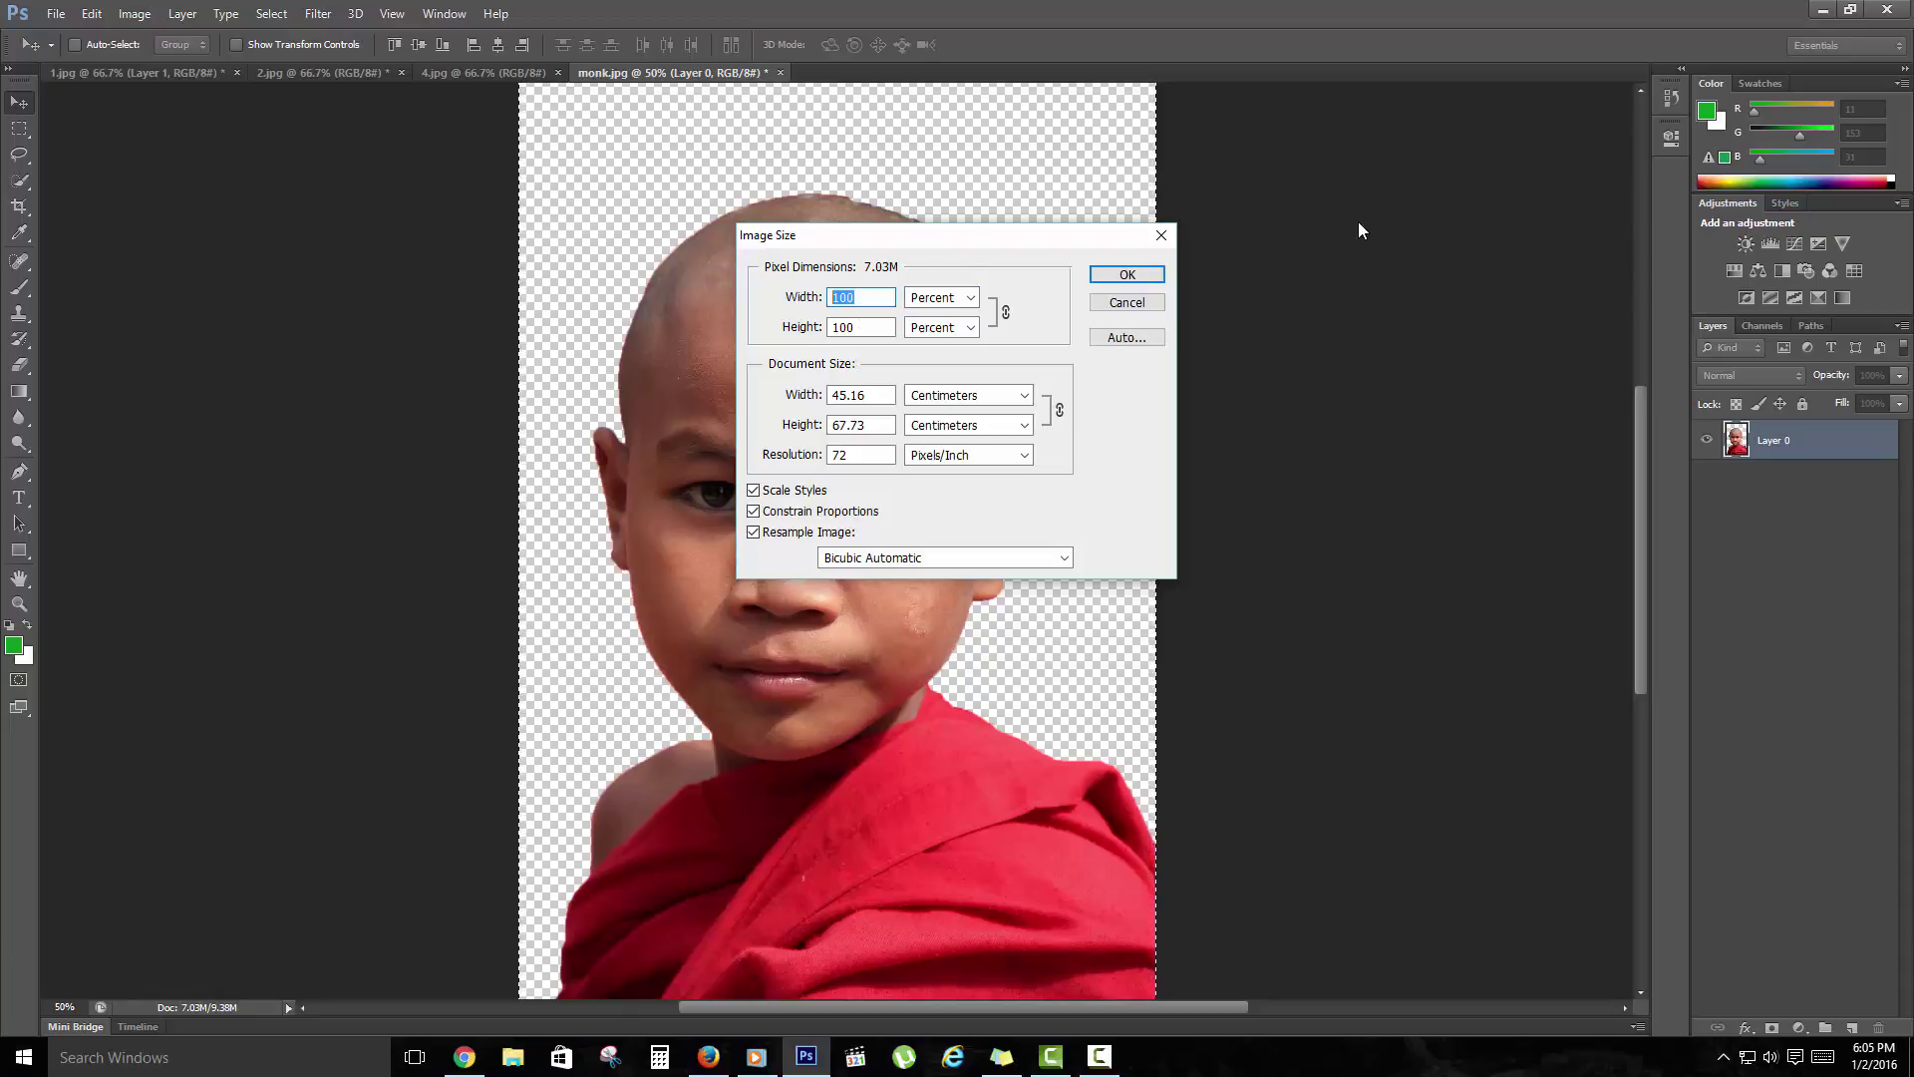
text(50)
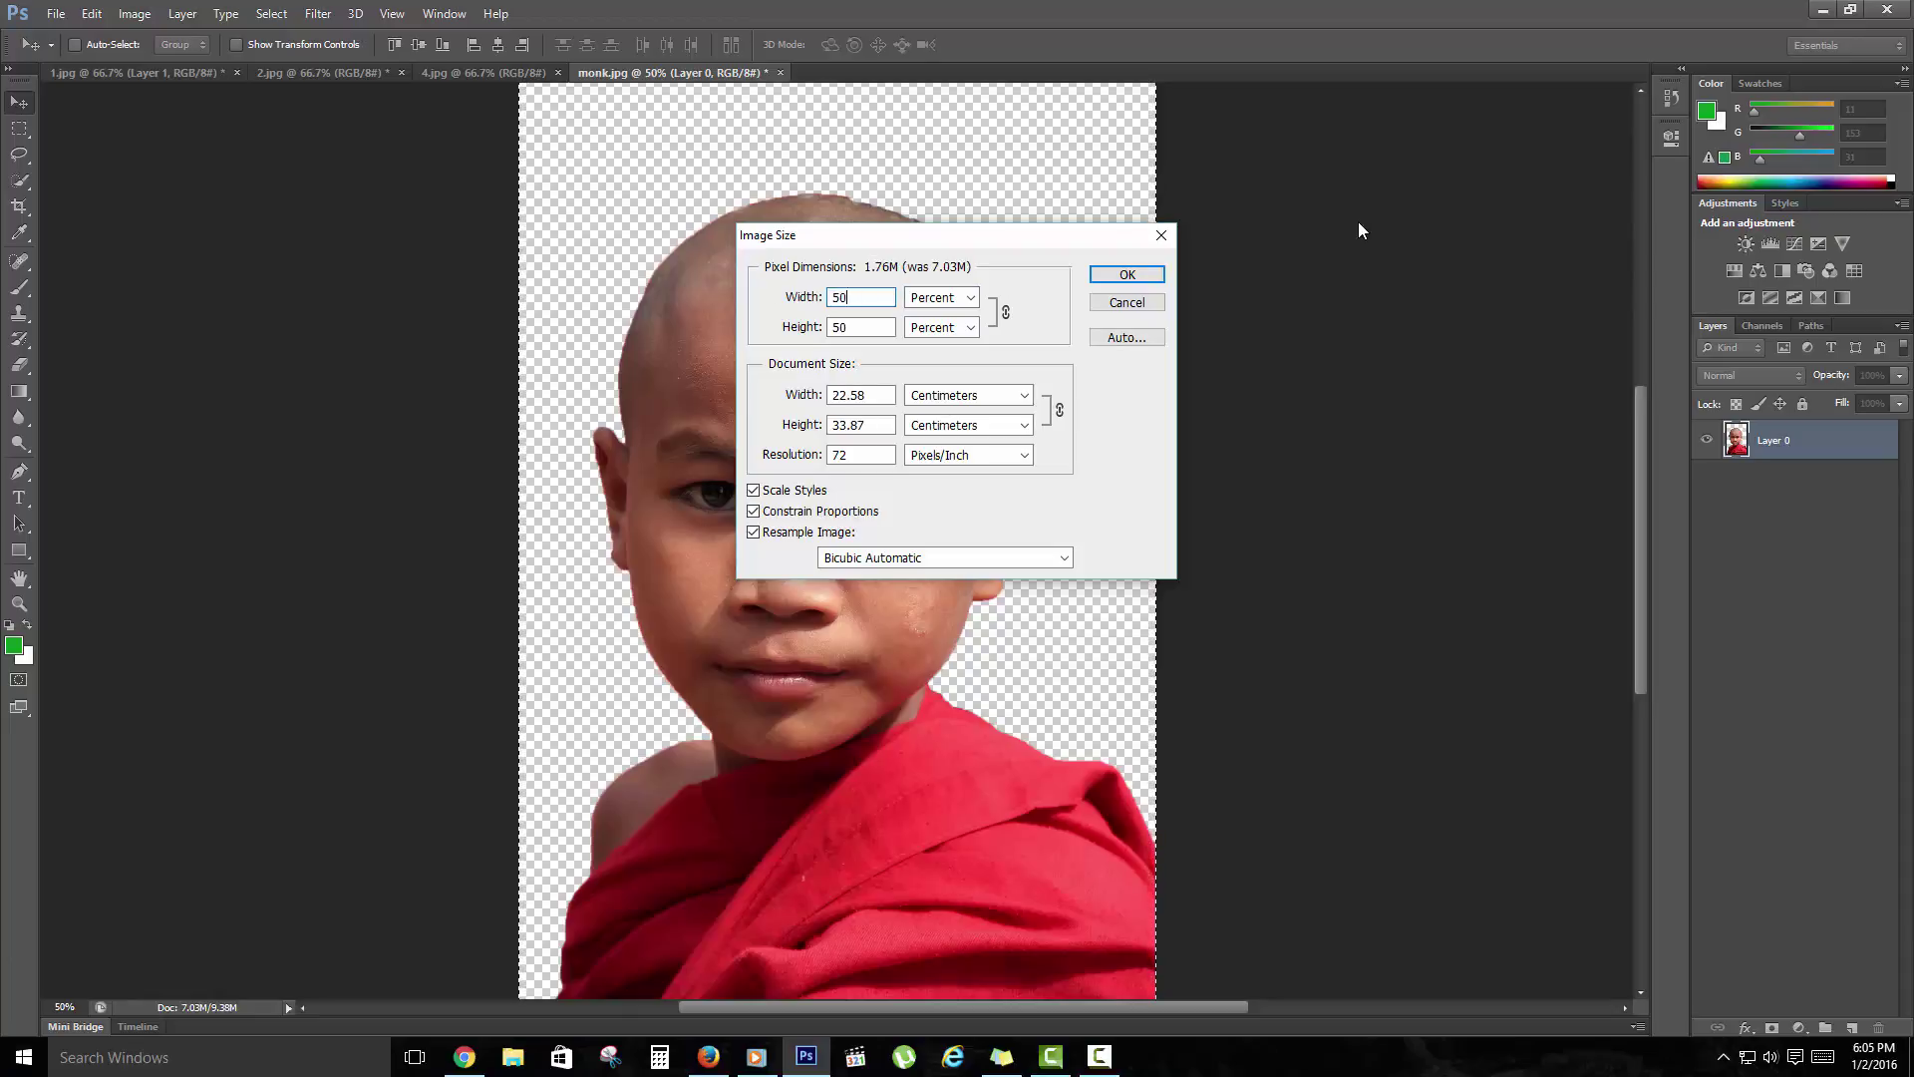
click(1118, 288)
key(ctrl+a)
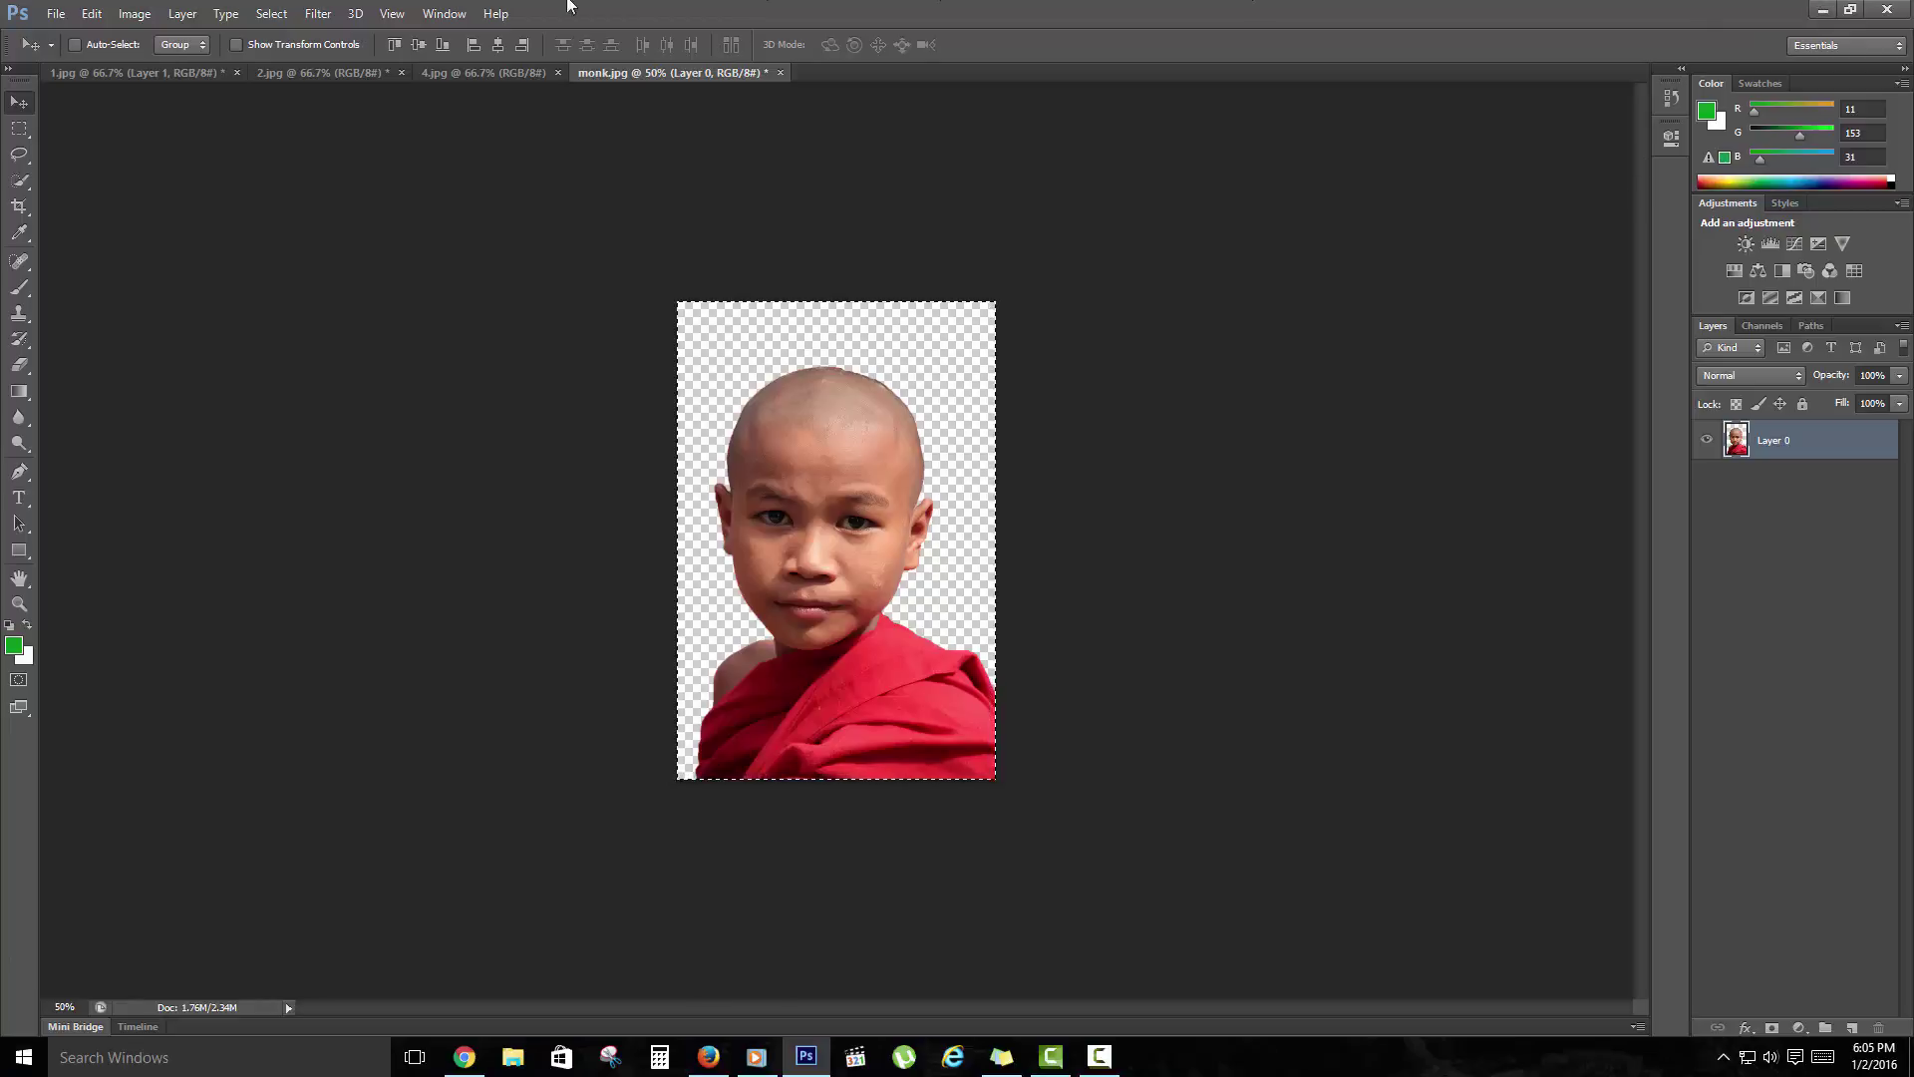
click(207, 72)
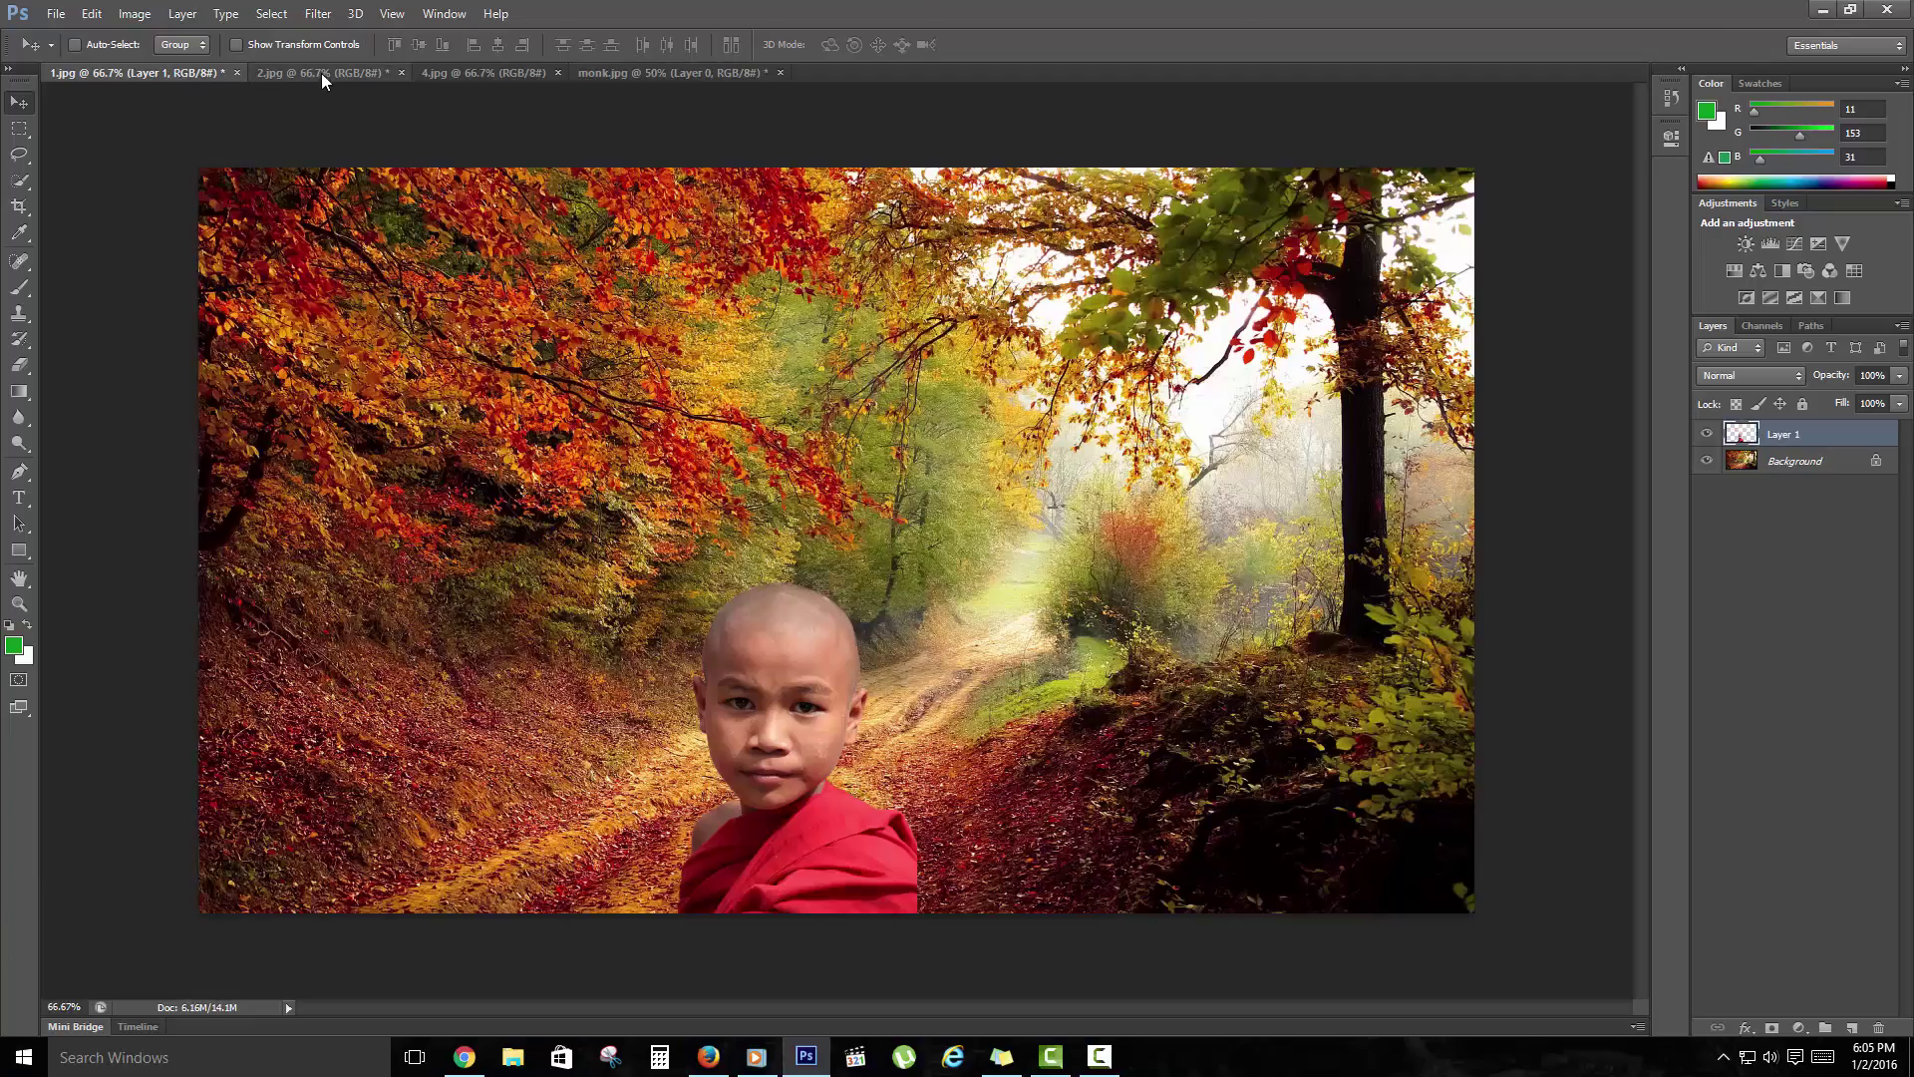
Paste the monk cut-out into 2.jpg and move it to the lower right beside the sandcastle.
click(321, 74)
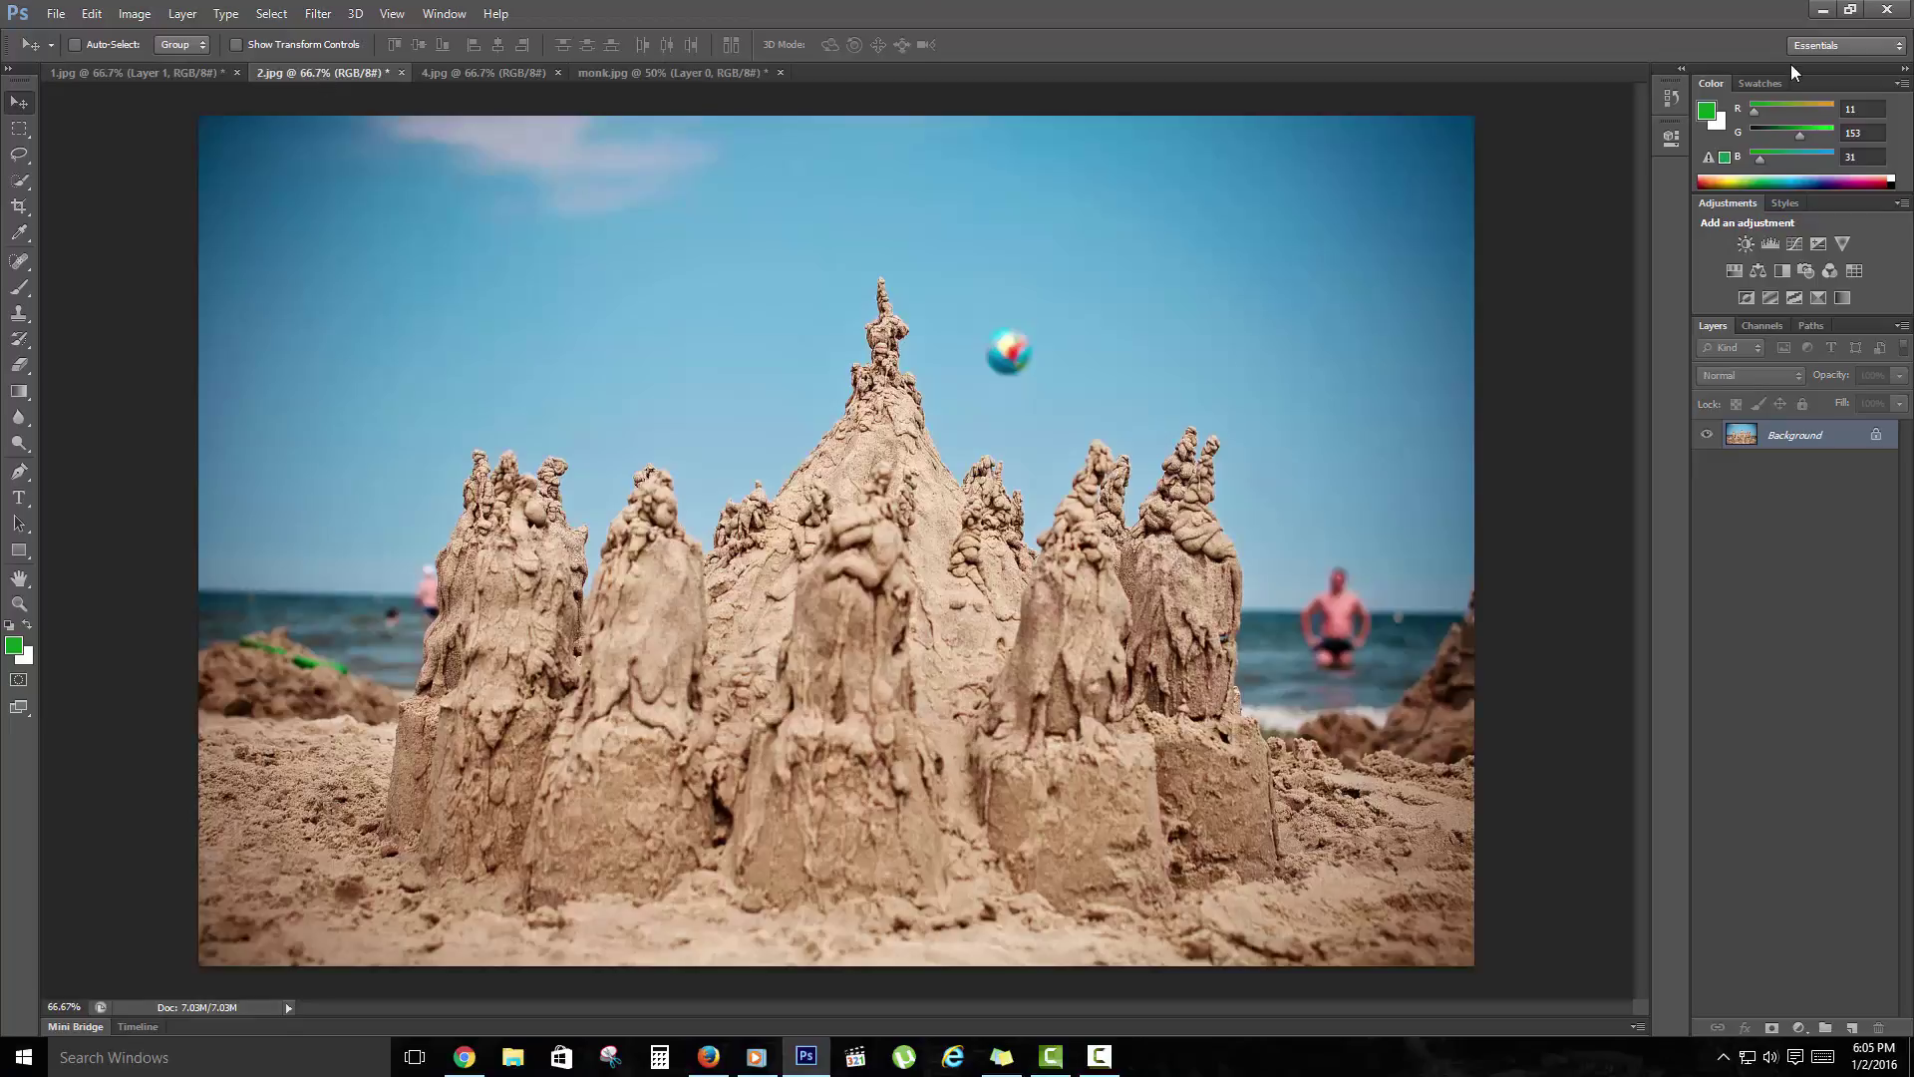
key(ctrl+v)
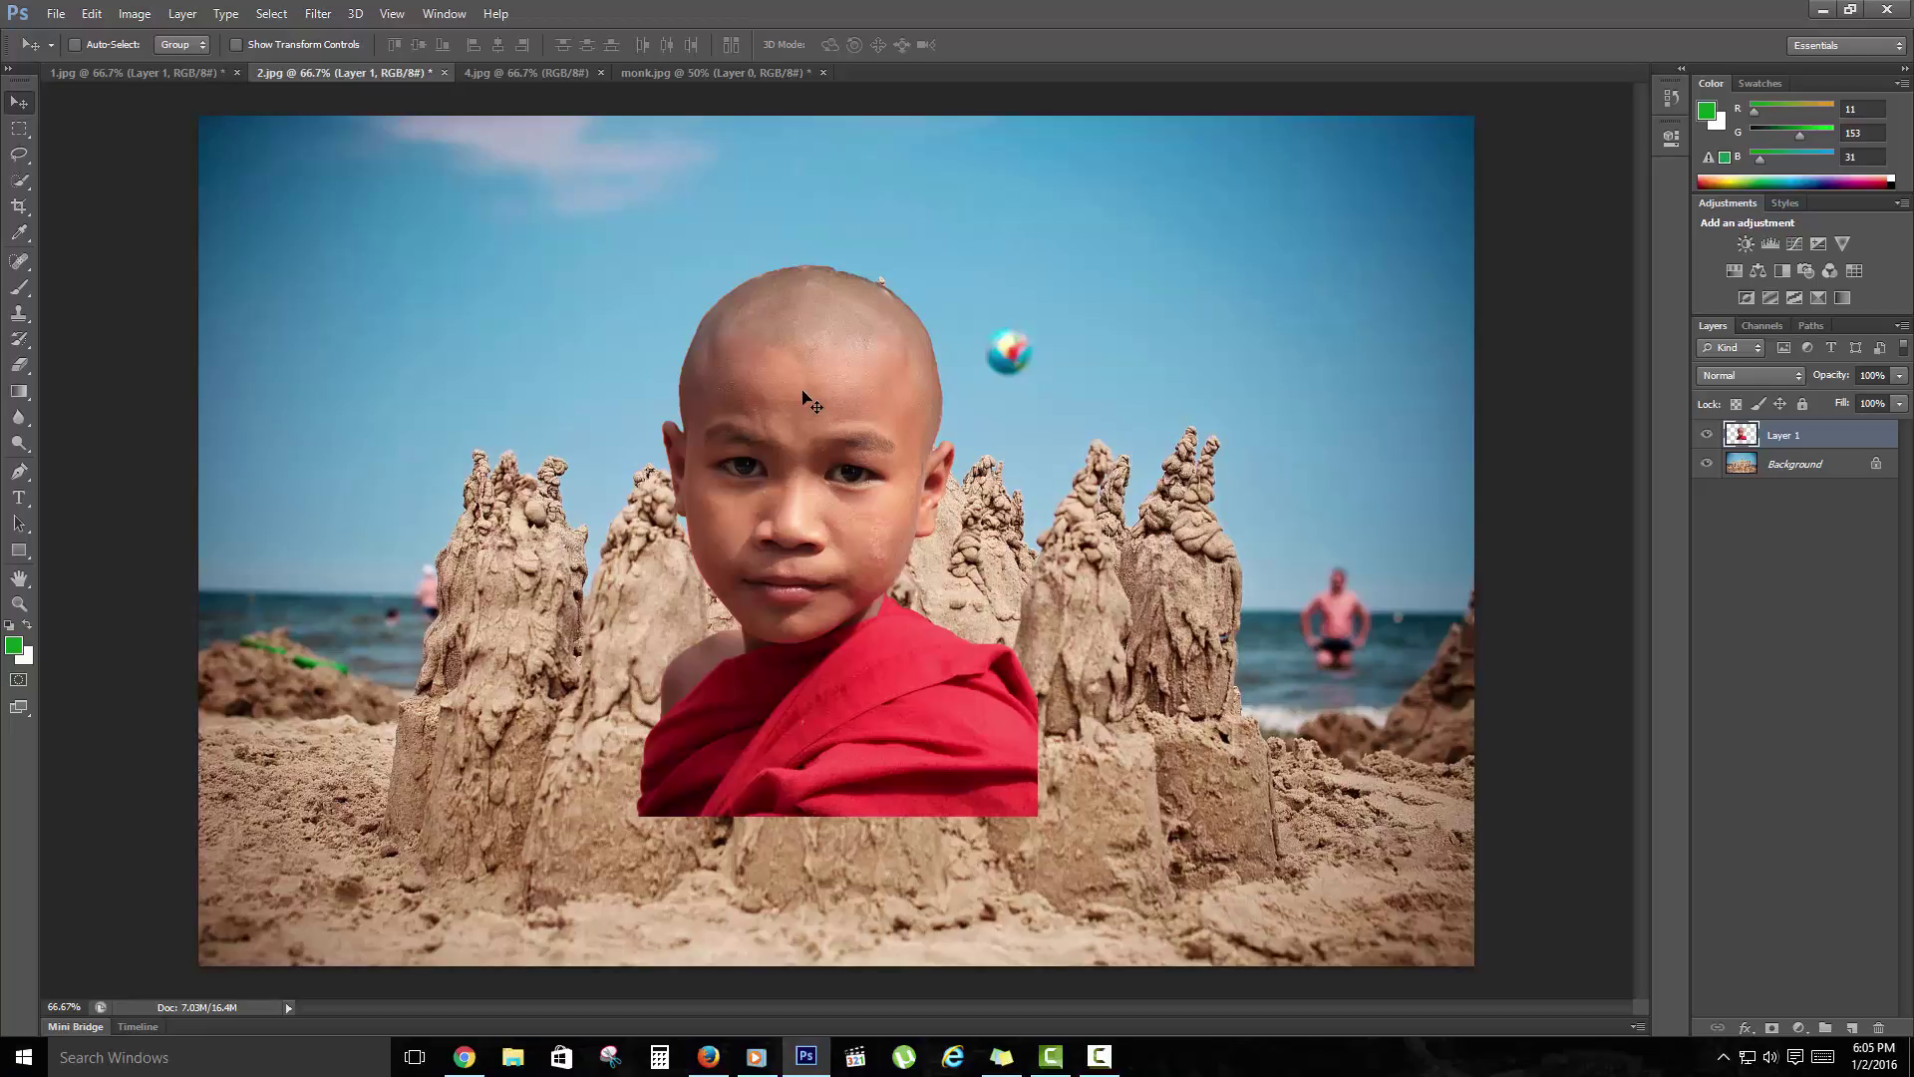
drag(805, 394, 1235, 545)
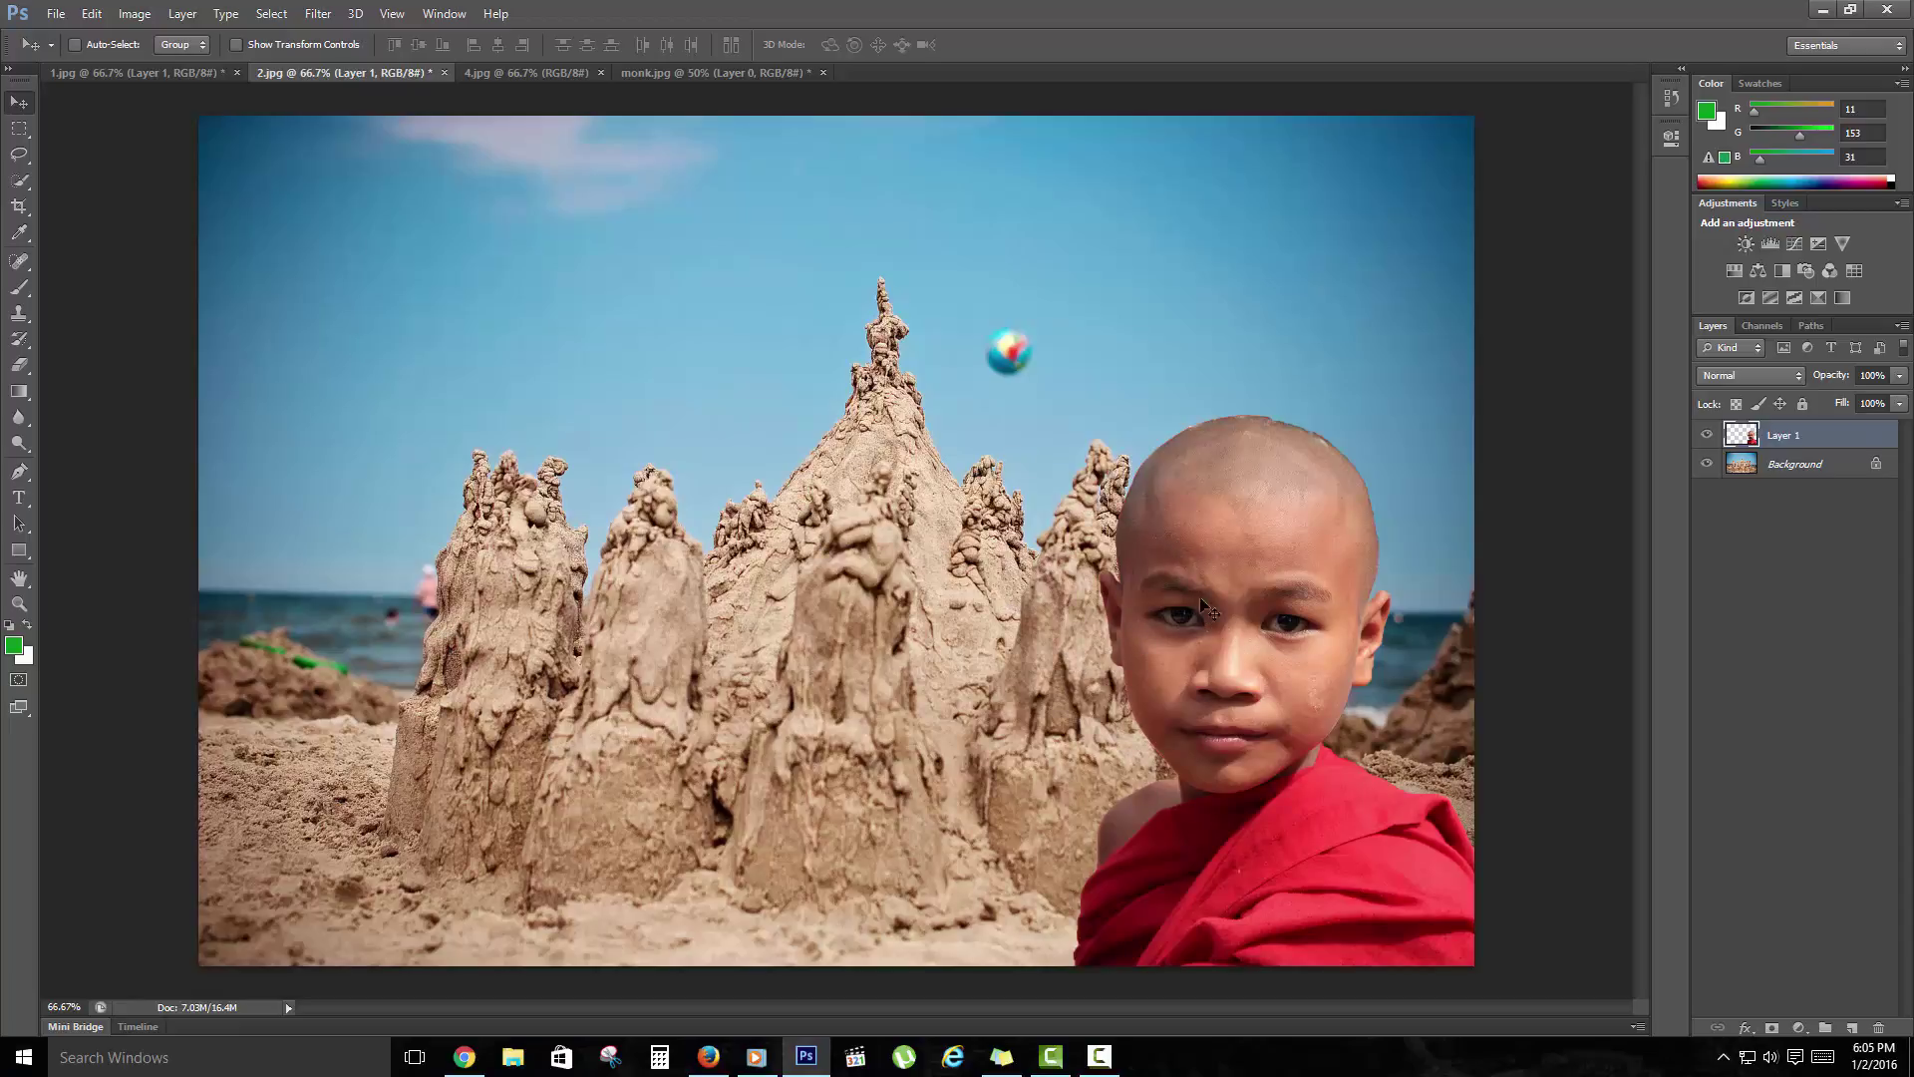
Paste the monk cut-out into the forest photo 4.jpg and move it down and right.
click(561, 73)
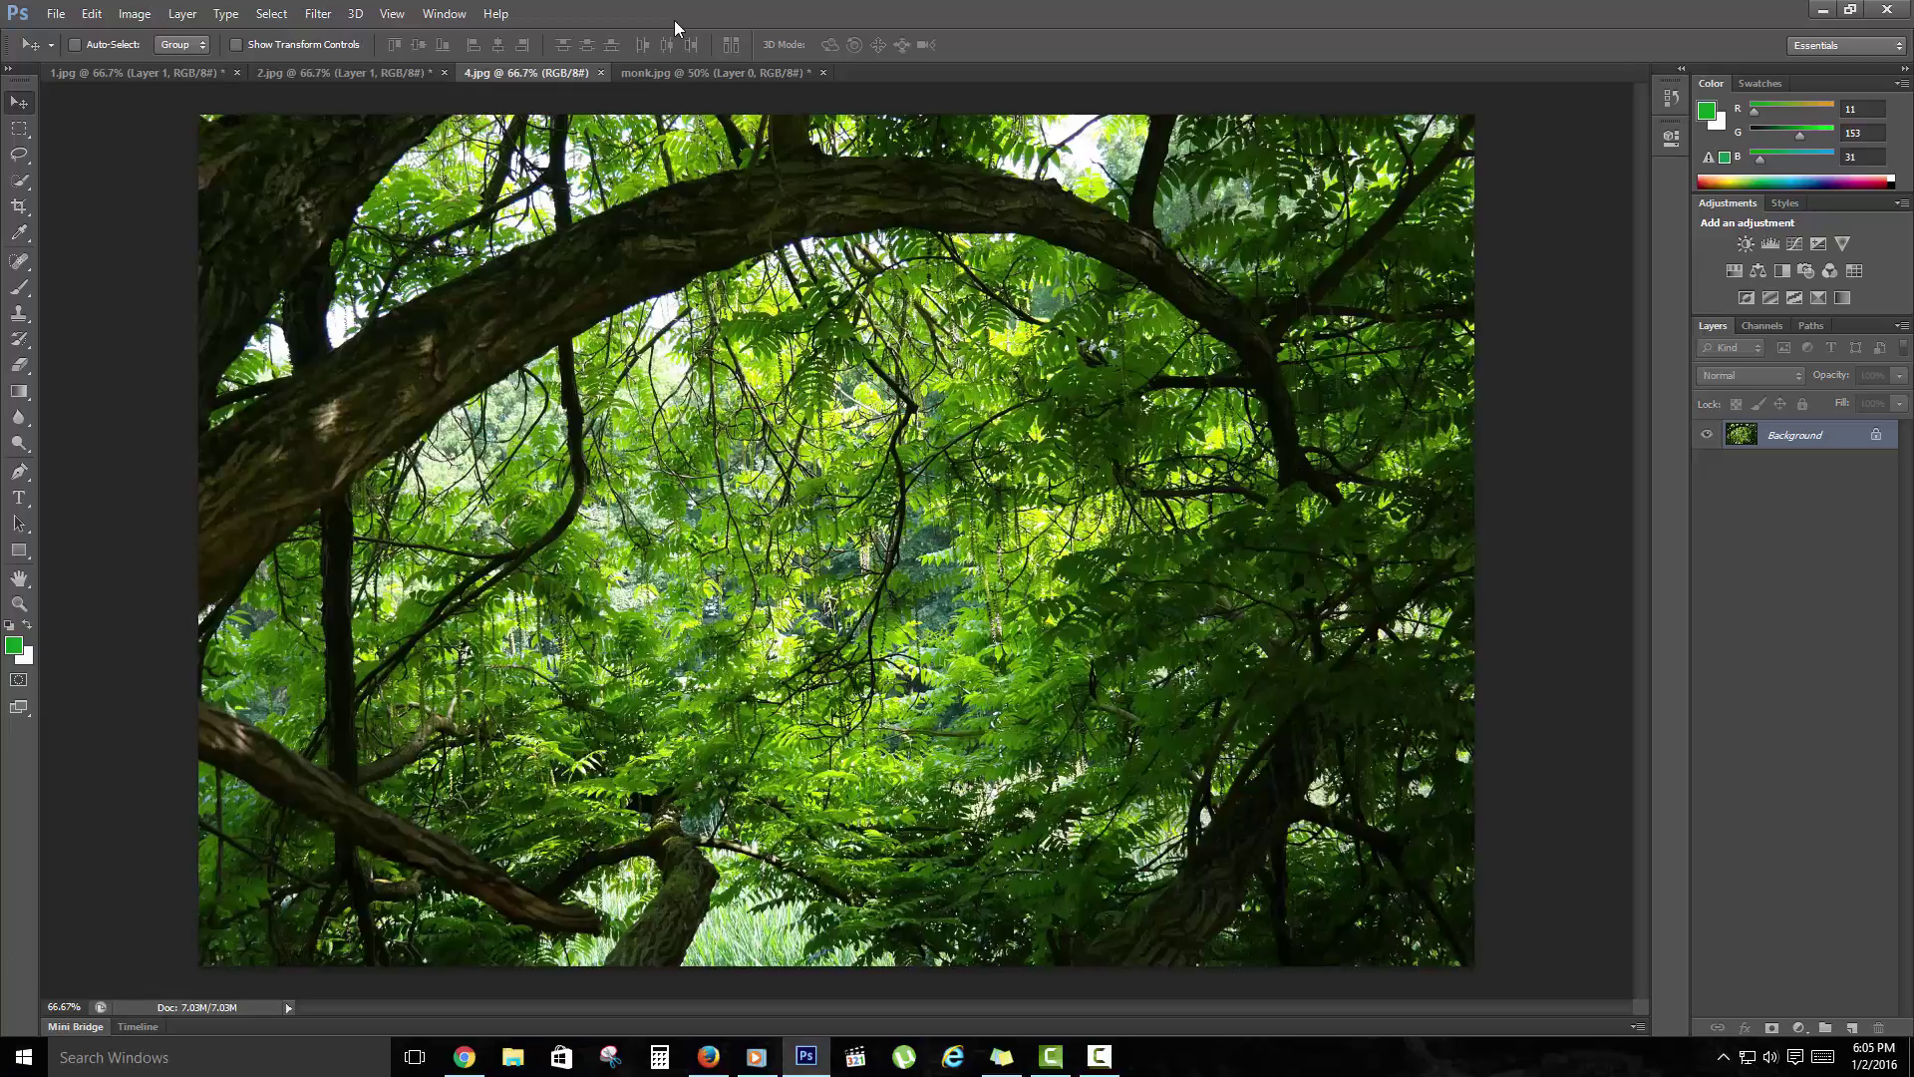
key(ctrl+v)
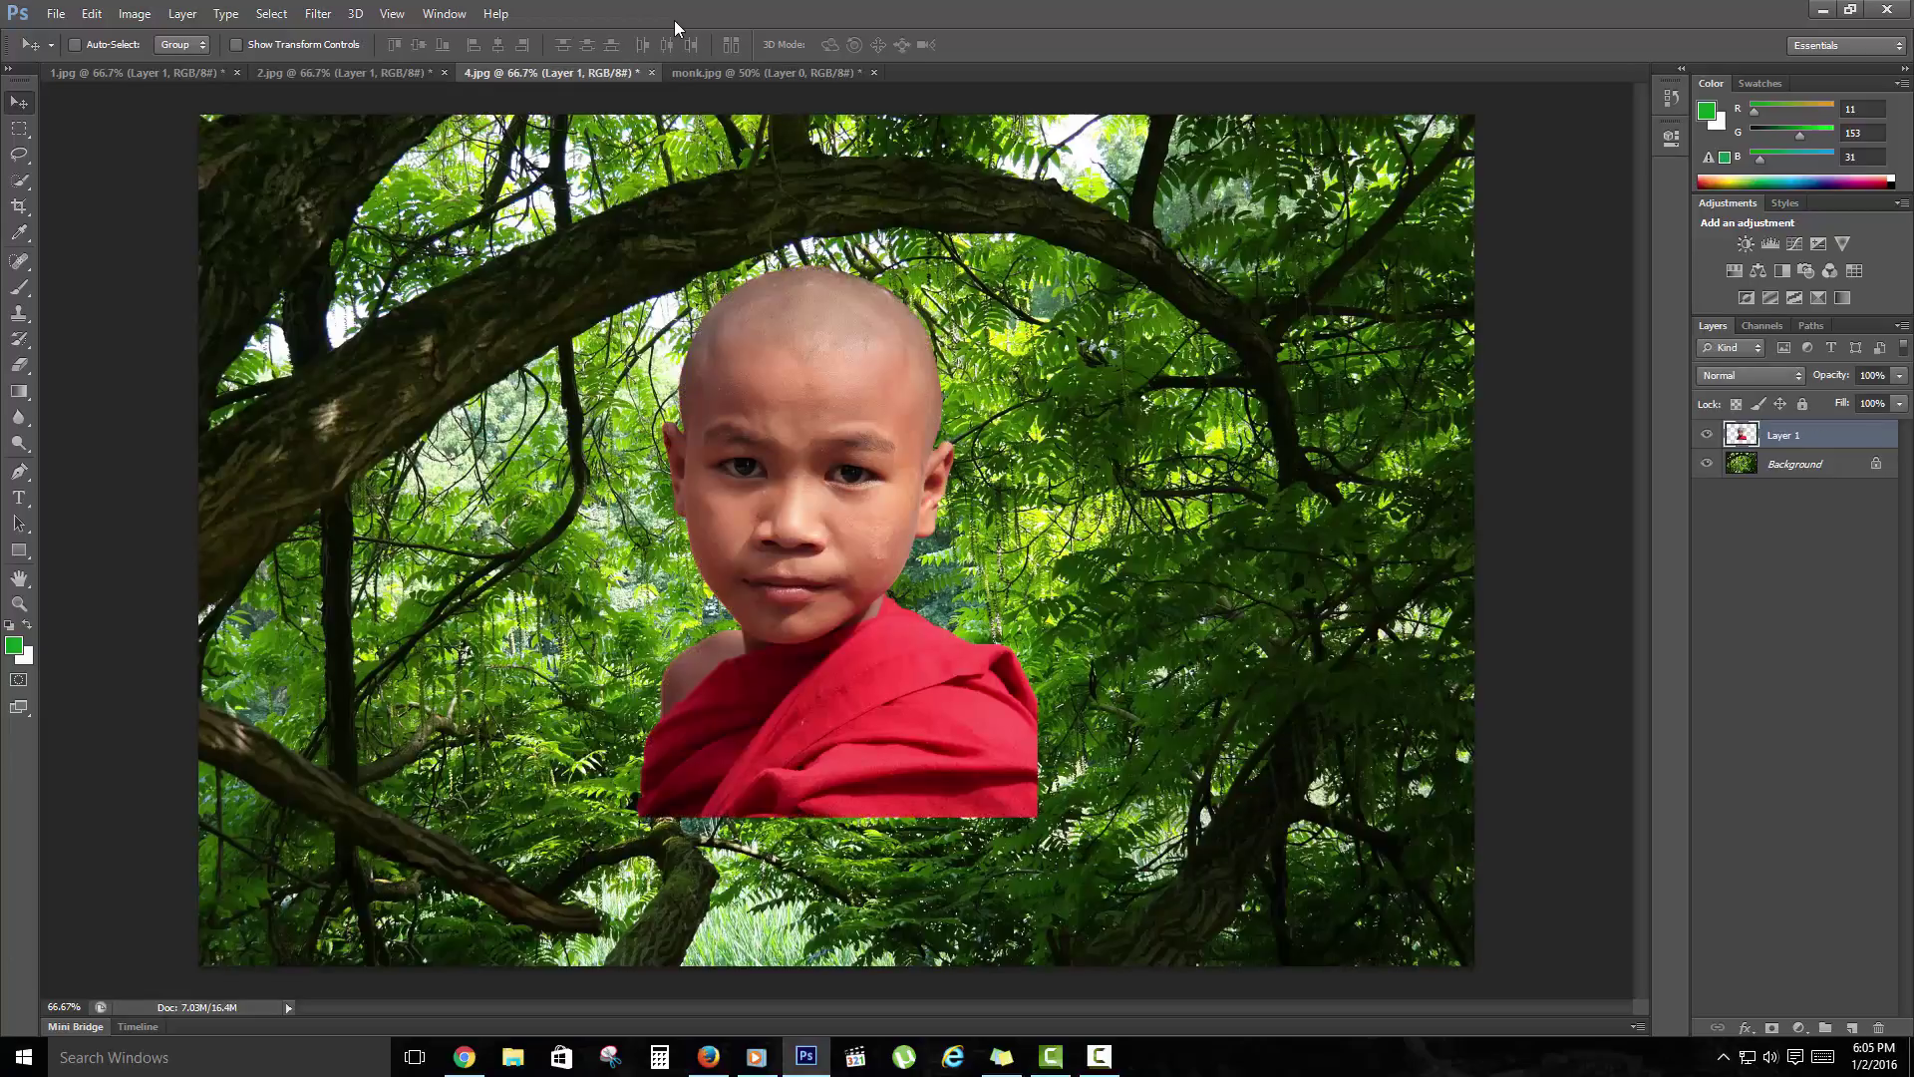
drag(794, 390, 918, 542)
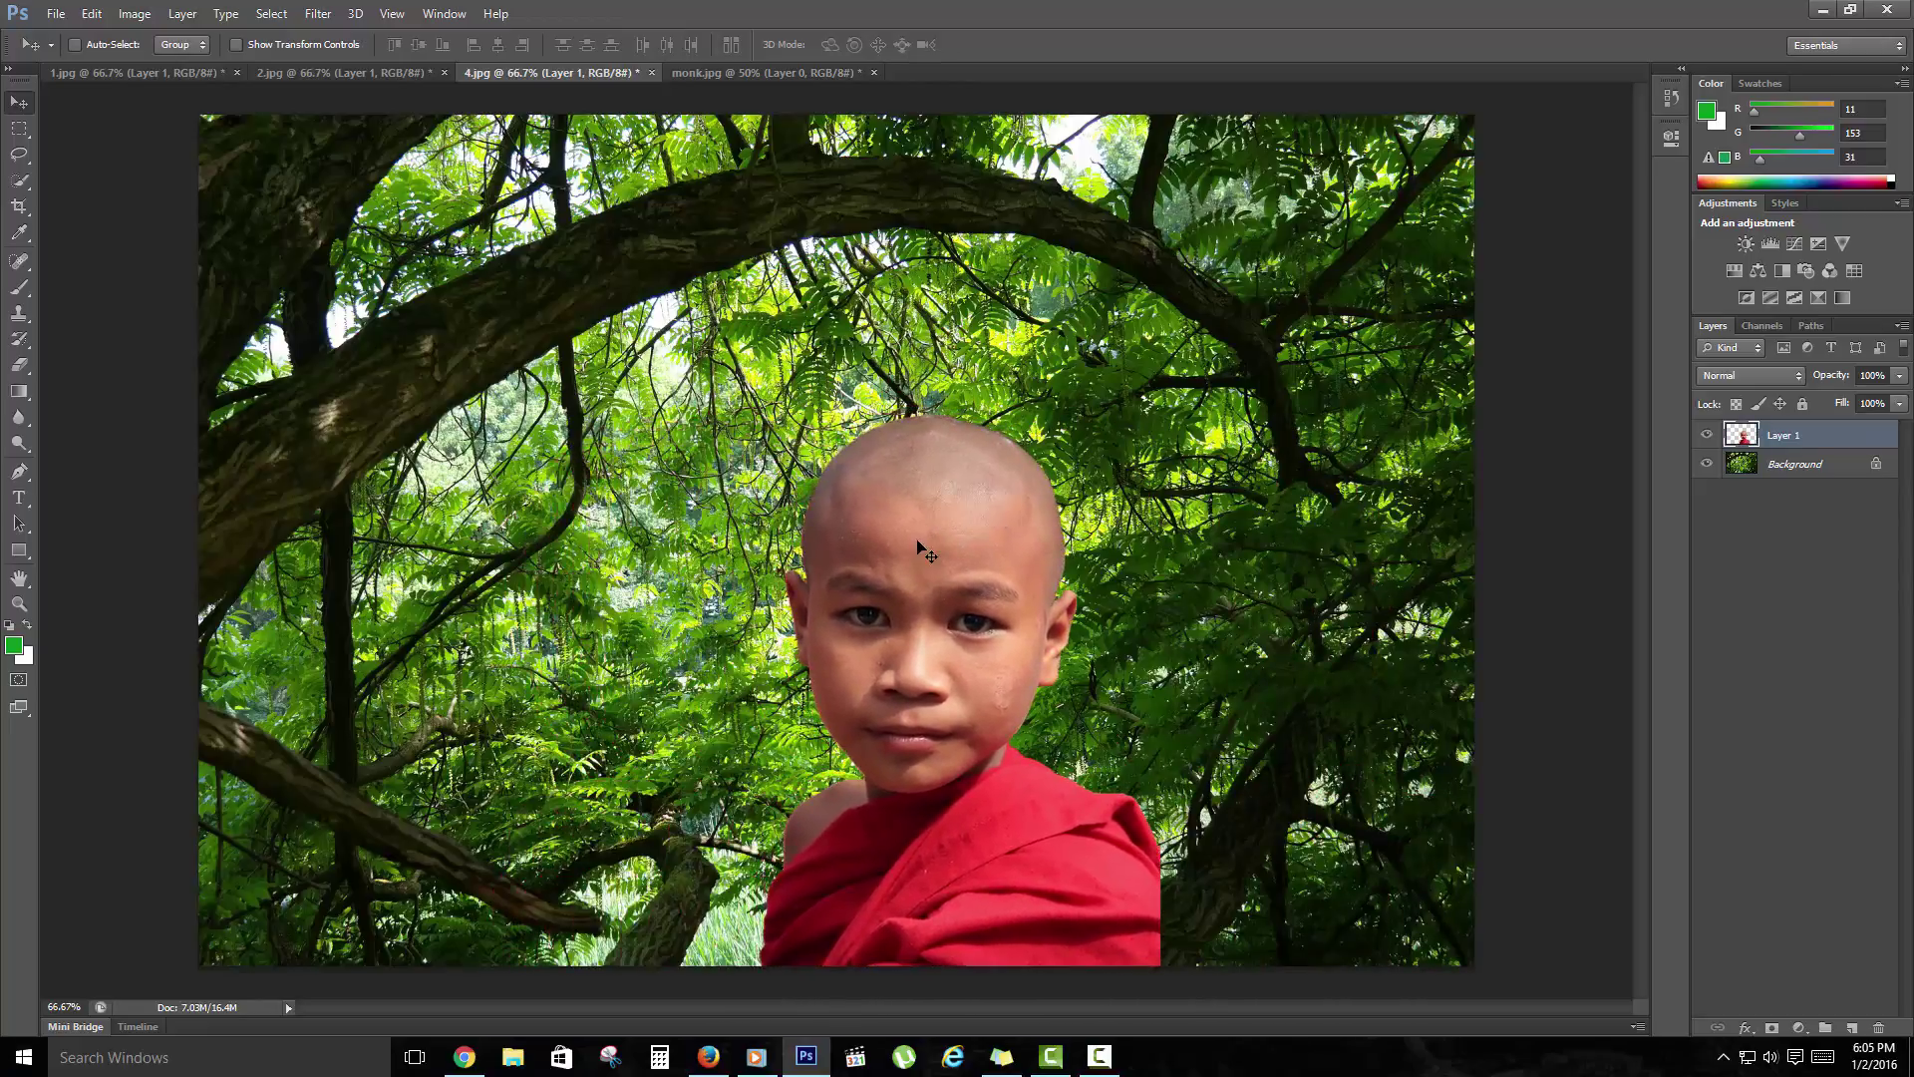
Compare the autumn road, beach and forest composites, finishing on the autumn road photo 1.jpg.
click(192, 77)
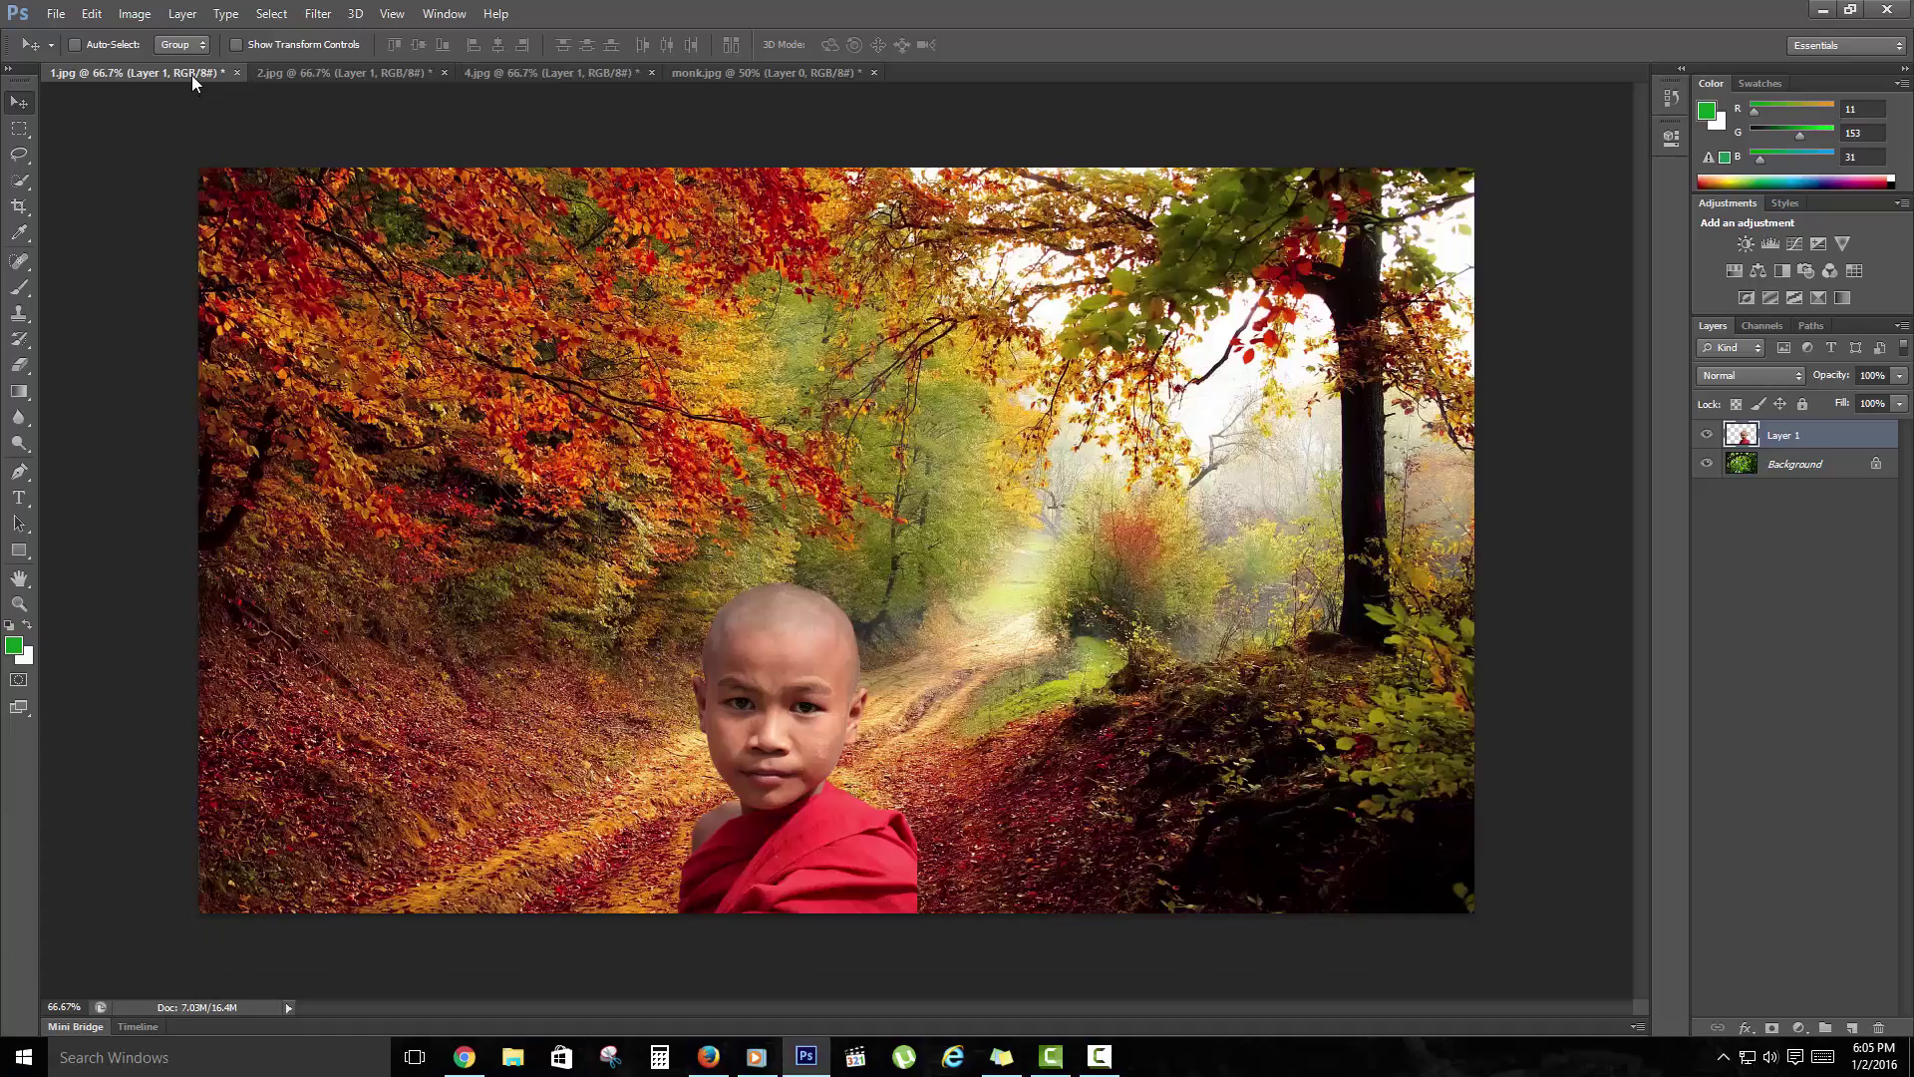
click(349, 72)
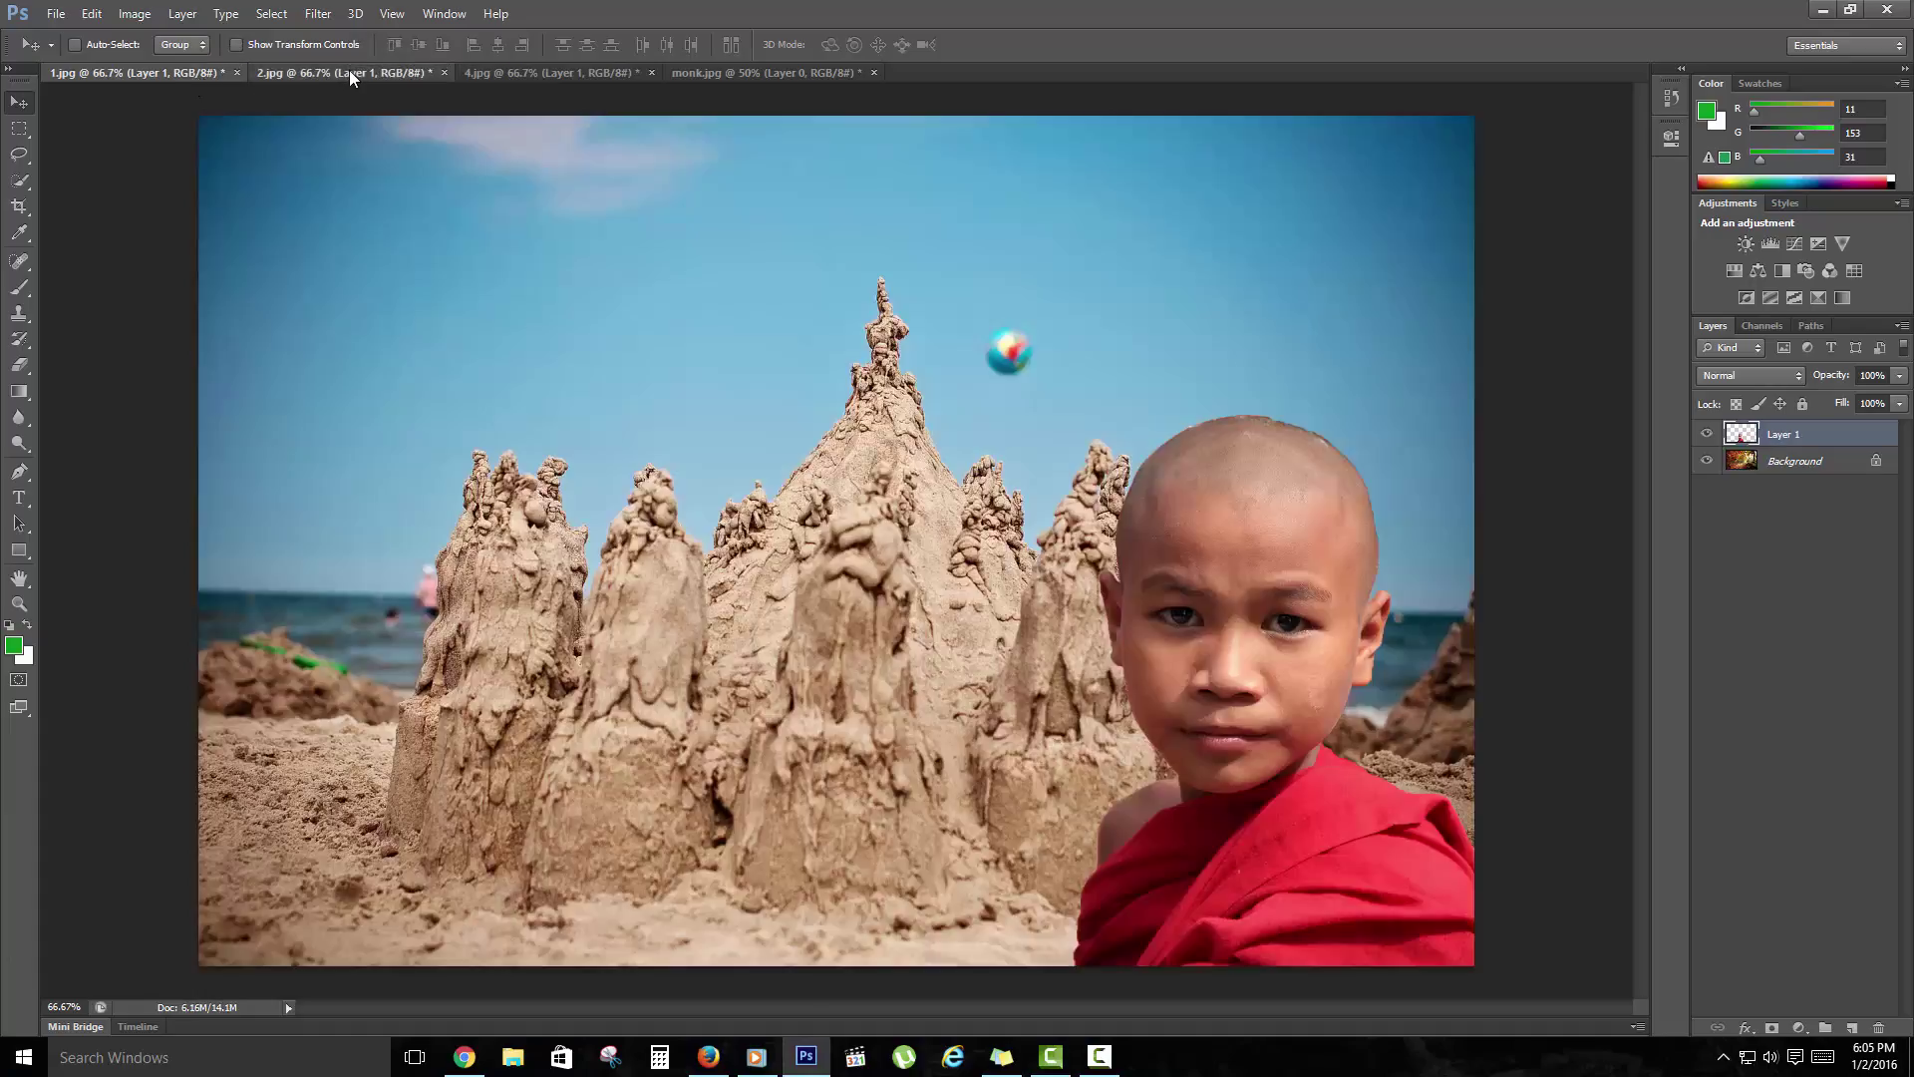
click(532, 69)
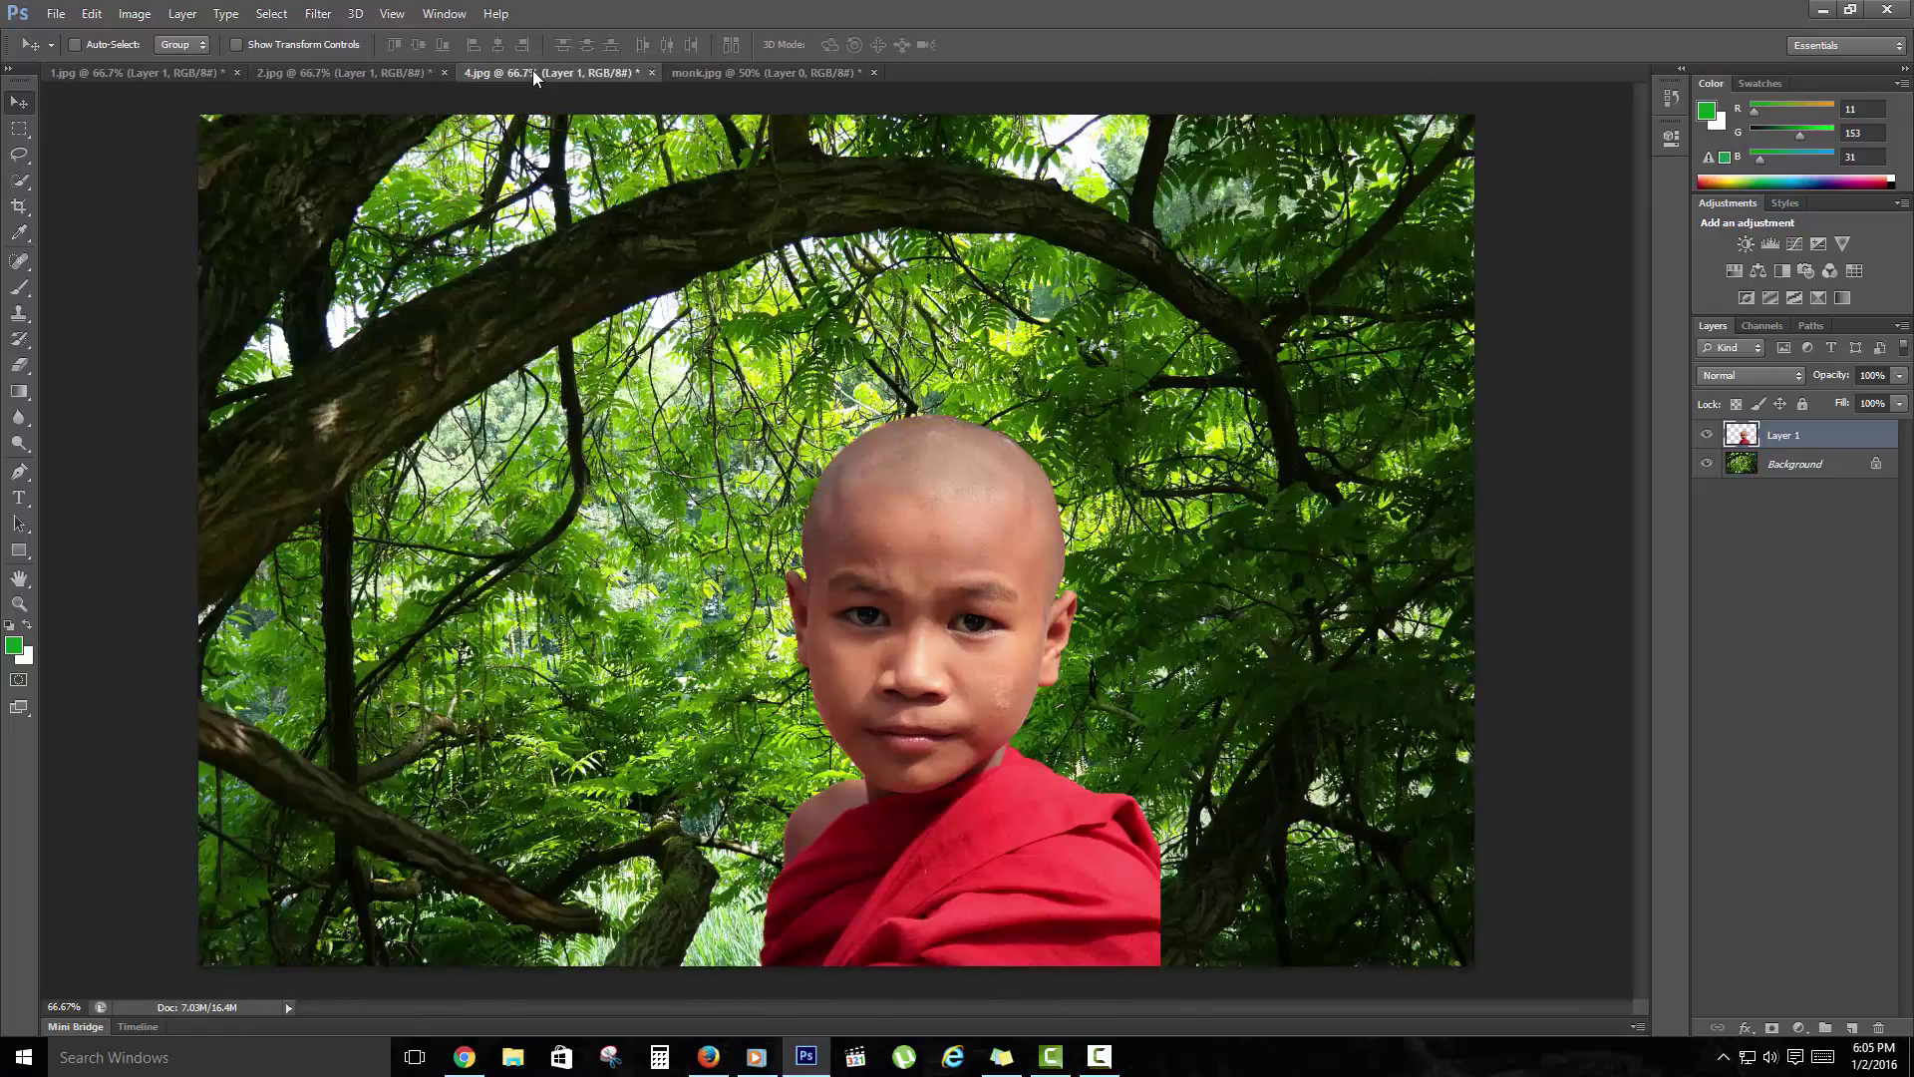
click(385, 72)
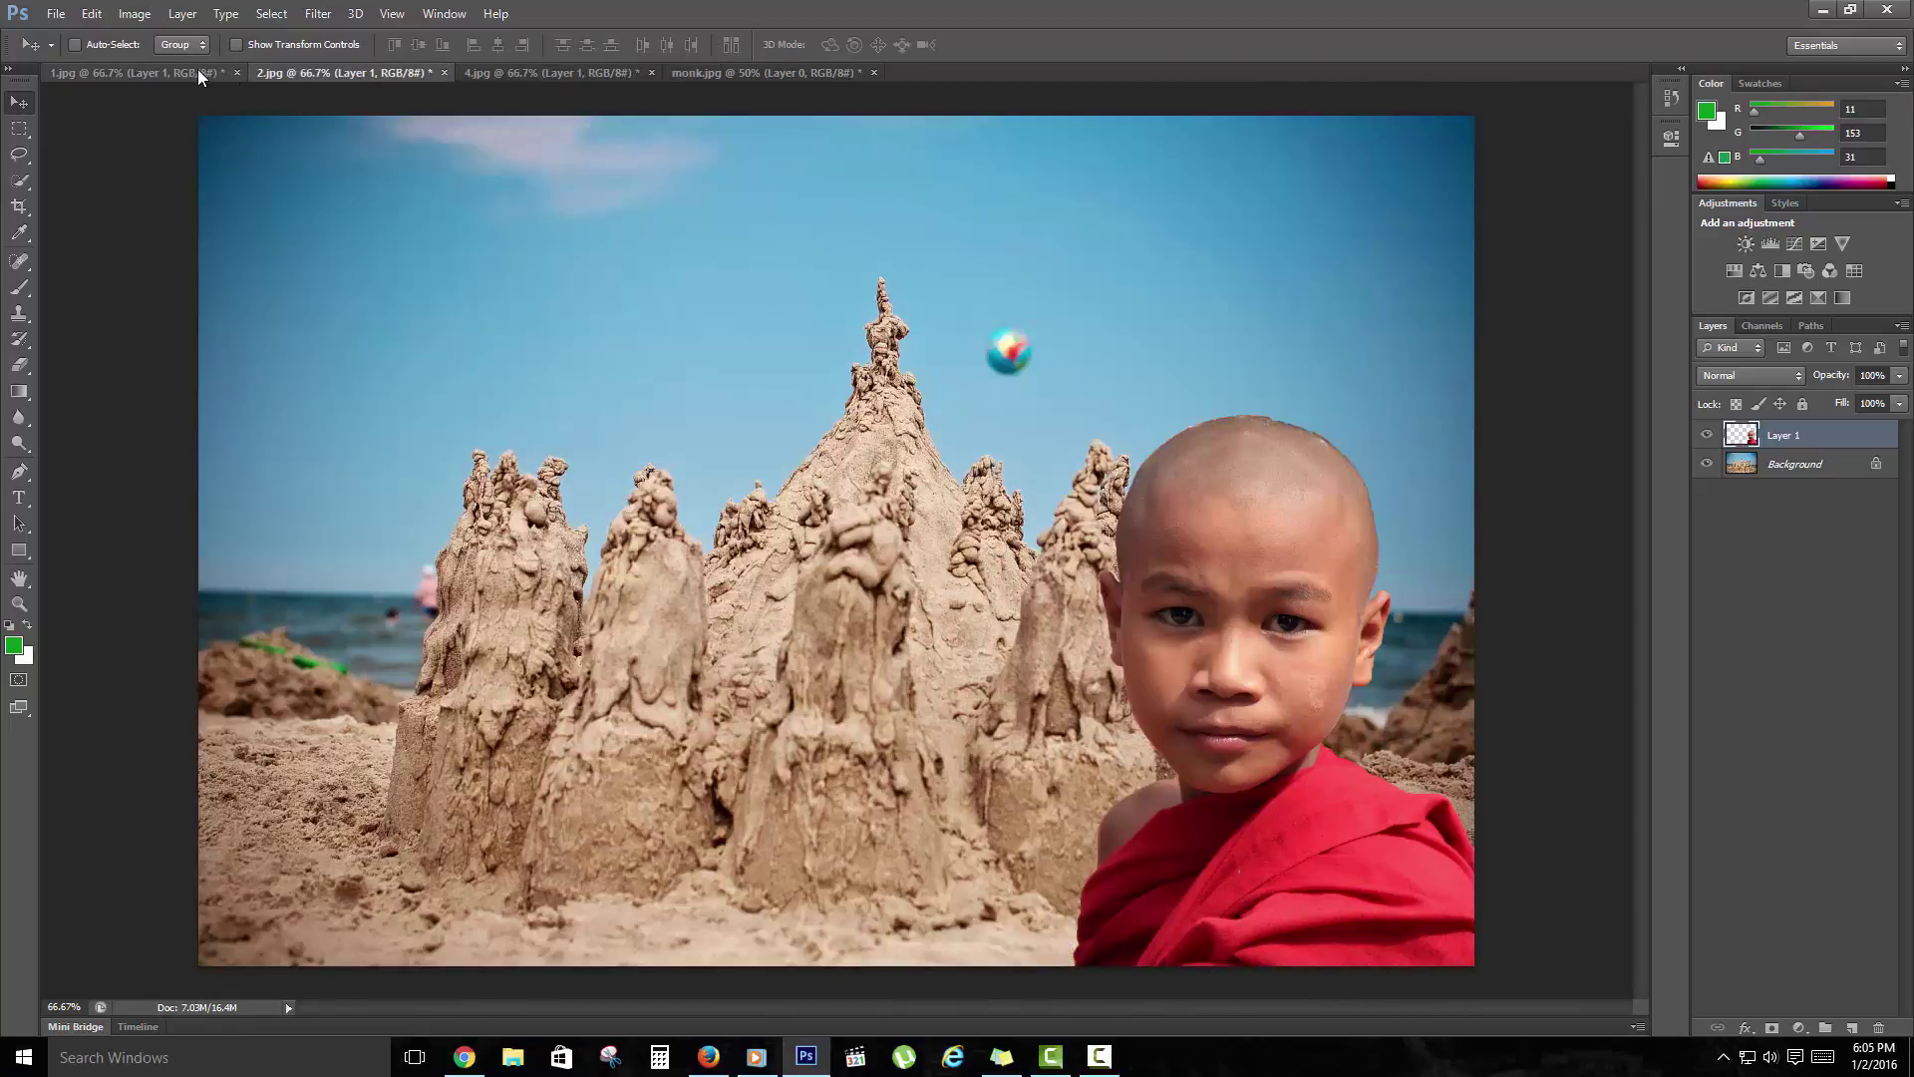
click(197, 70)
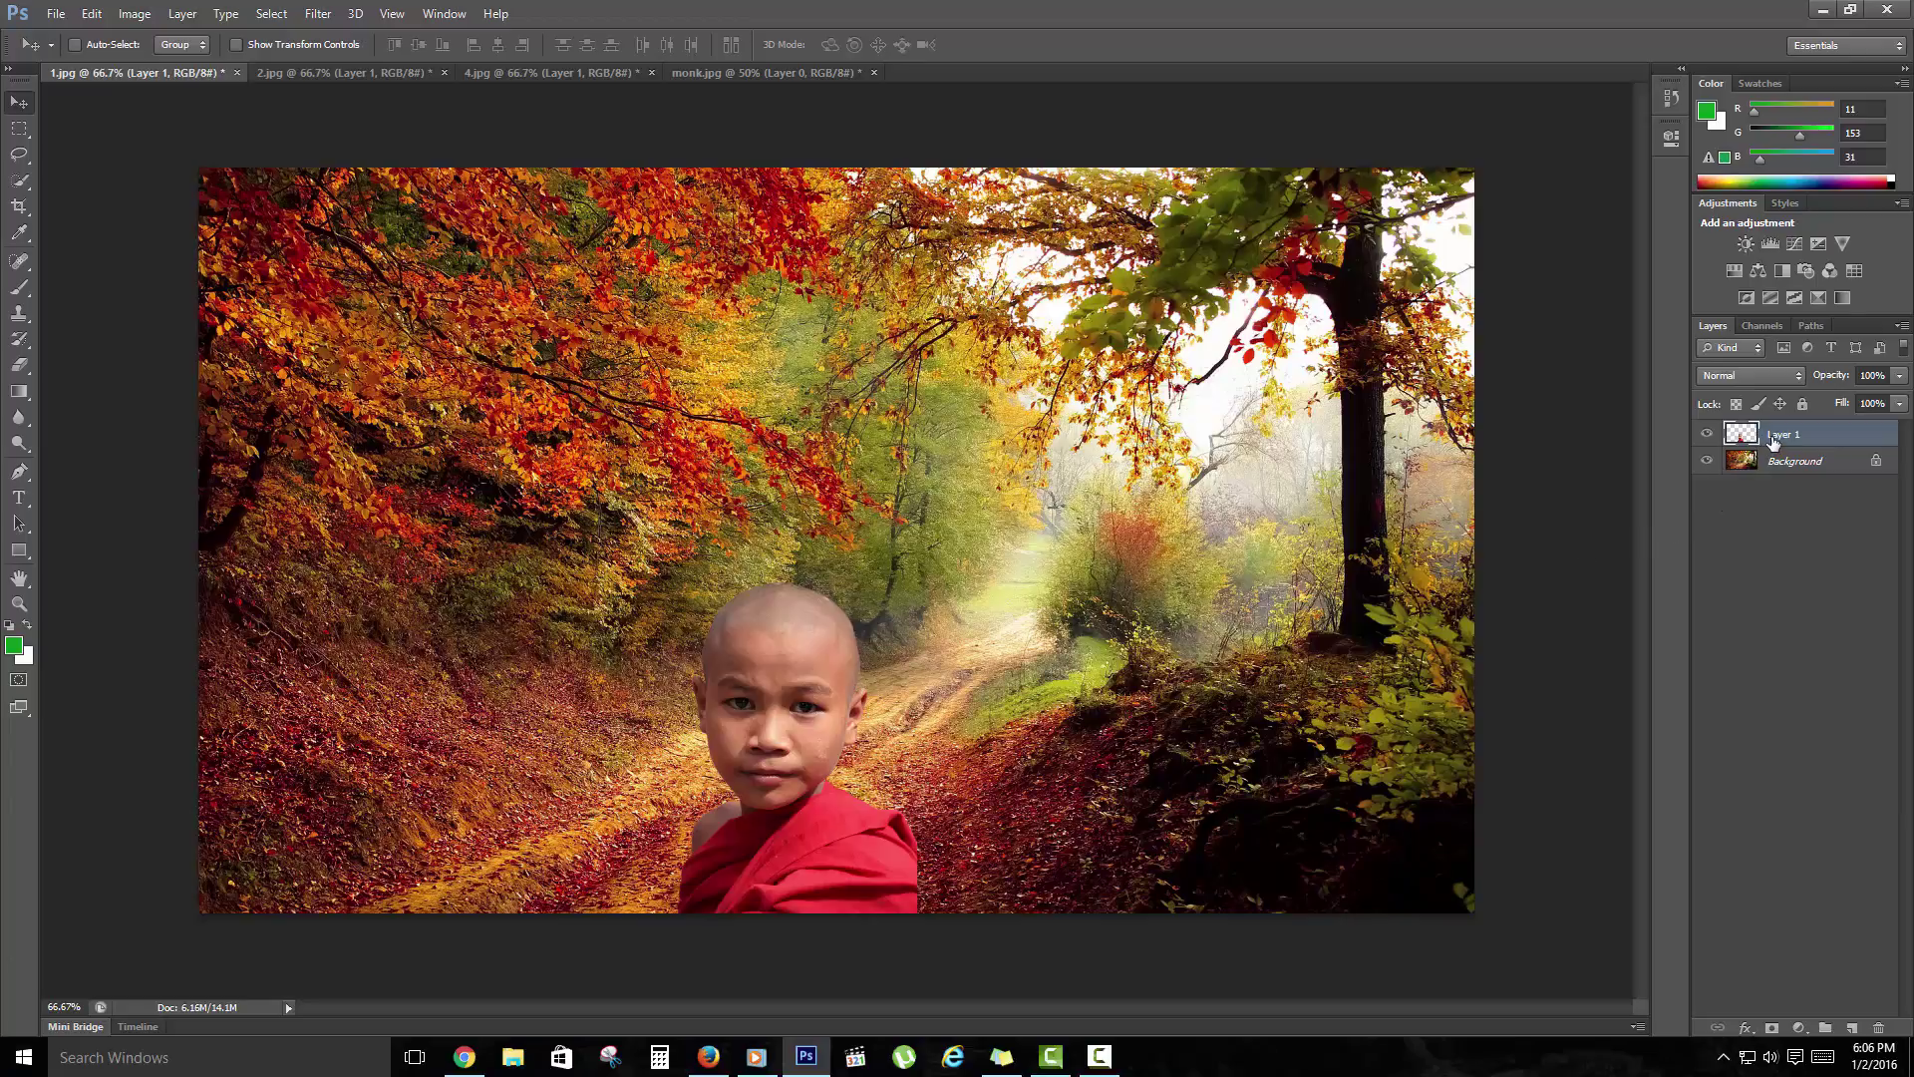
Lower the monk's Layer 1 opacity to 93% through Blending Options in 1.jpg.
click(1709, 434)
click(1708, 435)
right_click(1763, 435)
click(1617, 296)
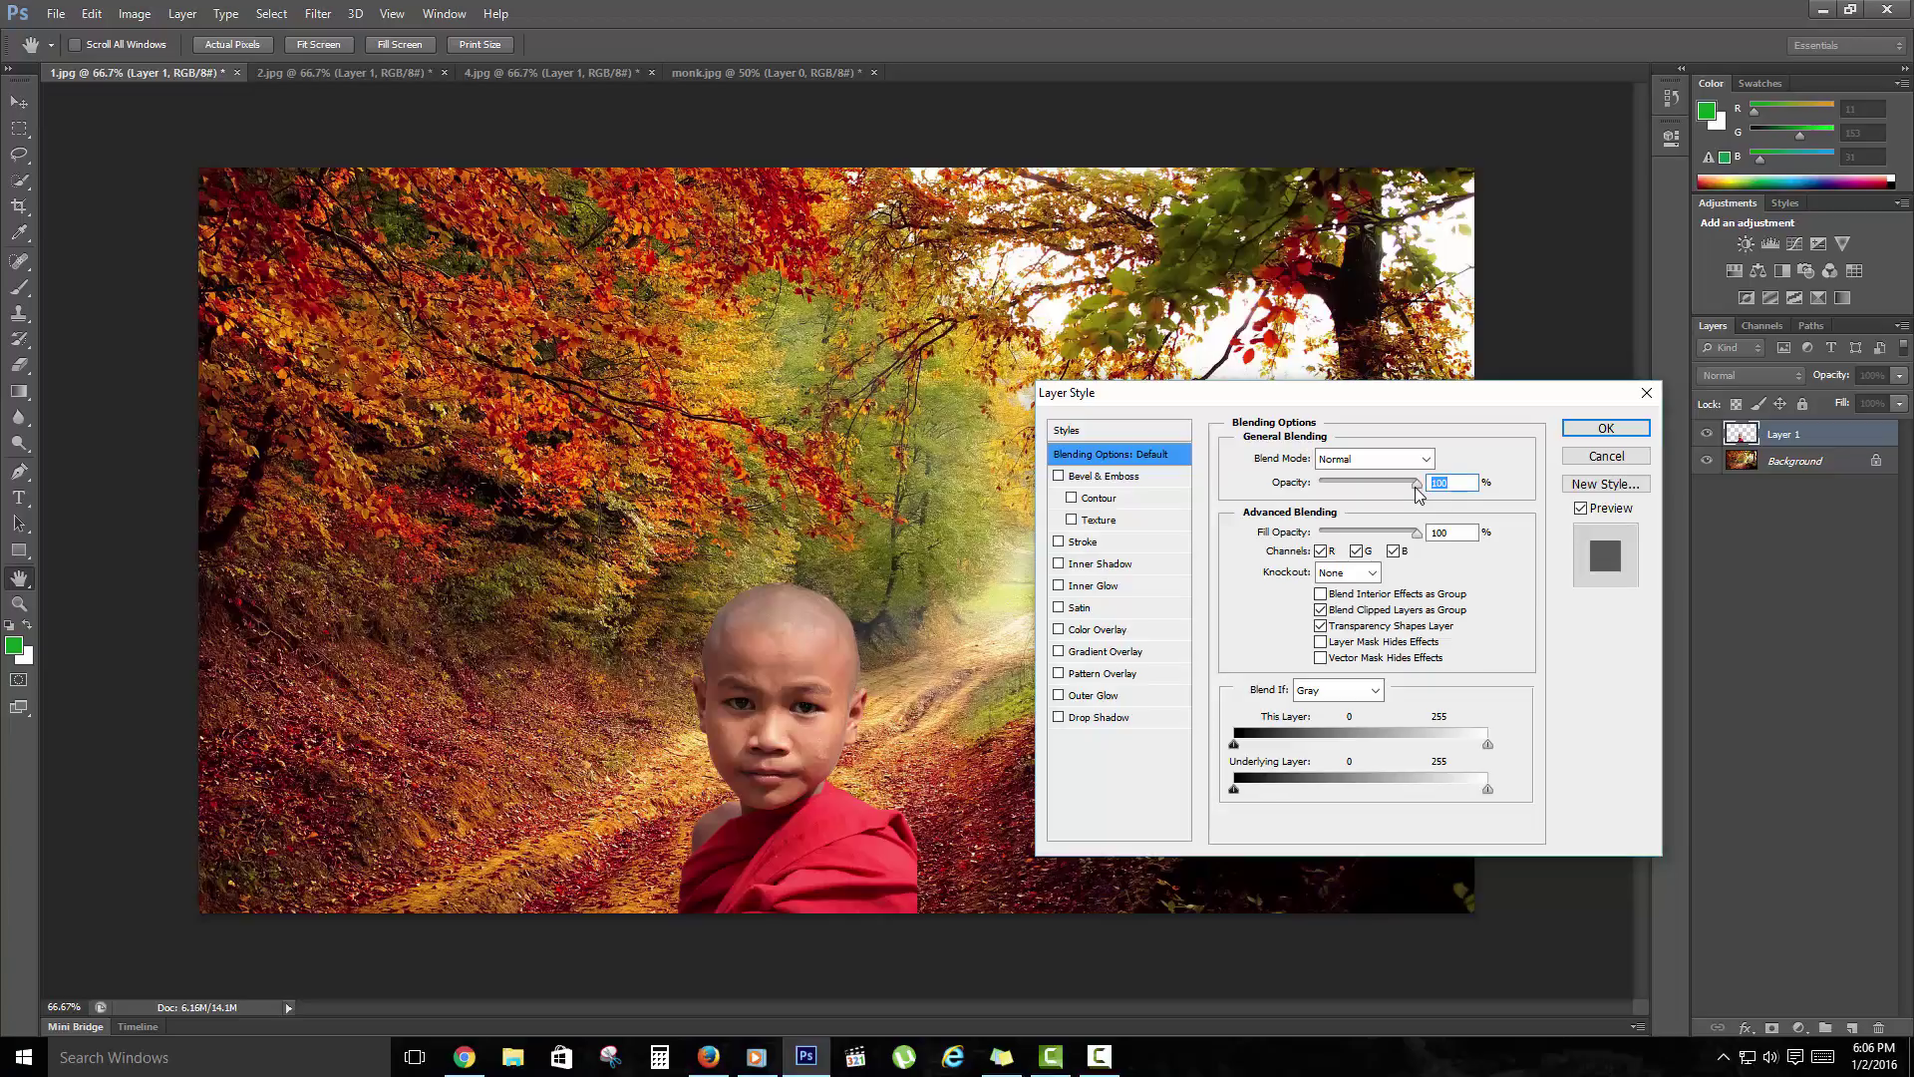
mouse_move(1416, 487)
mouse_down()
mouse_move(1370, 486)
mouse_move(1403, 486)
mouse_up()
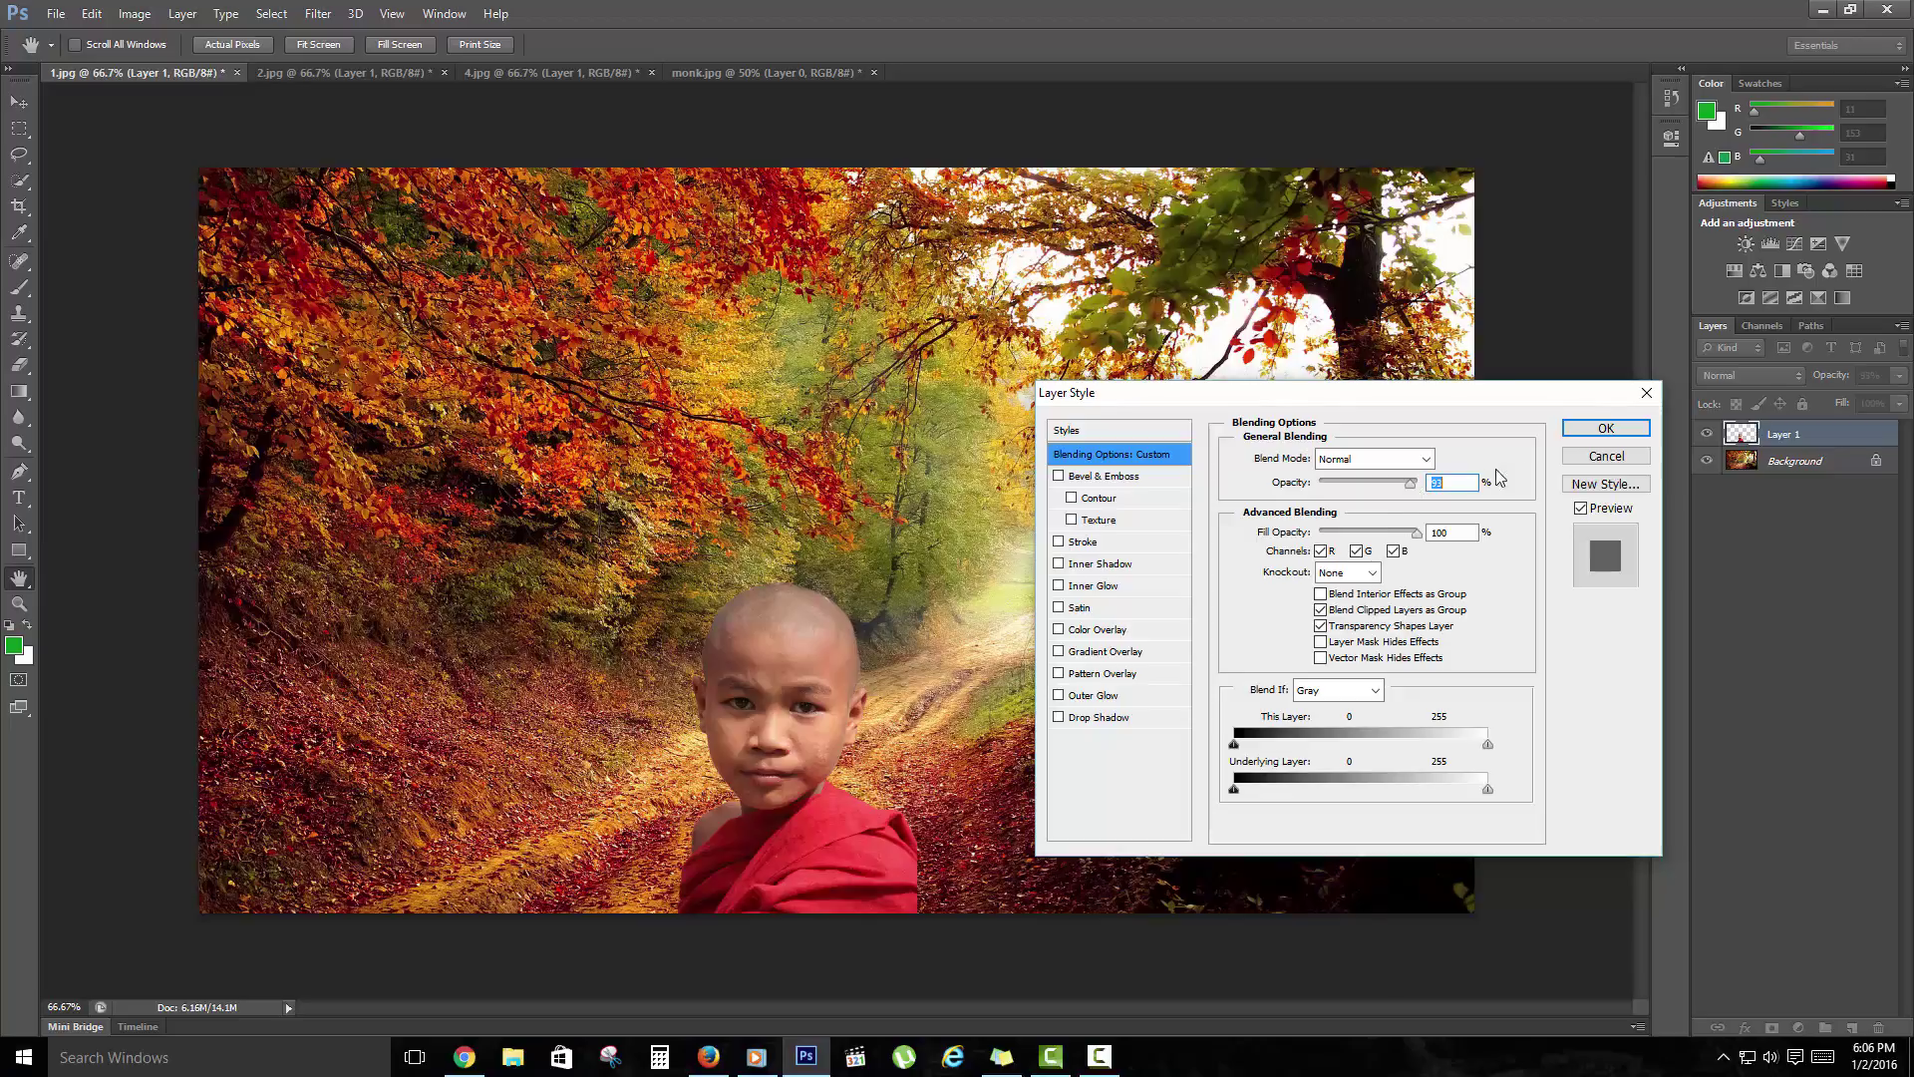
click(1601, 434)
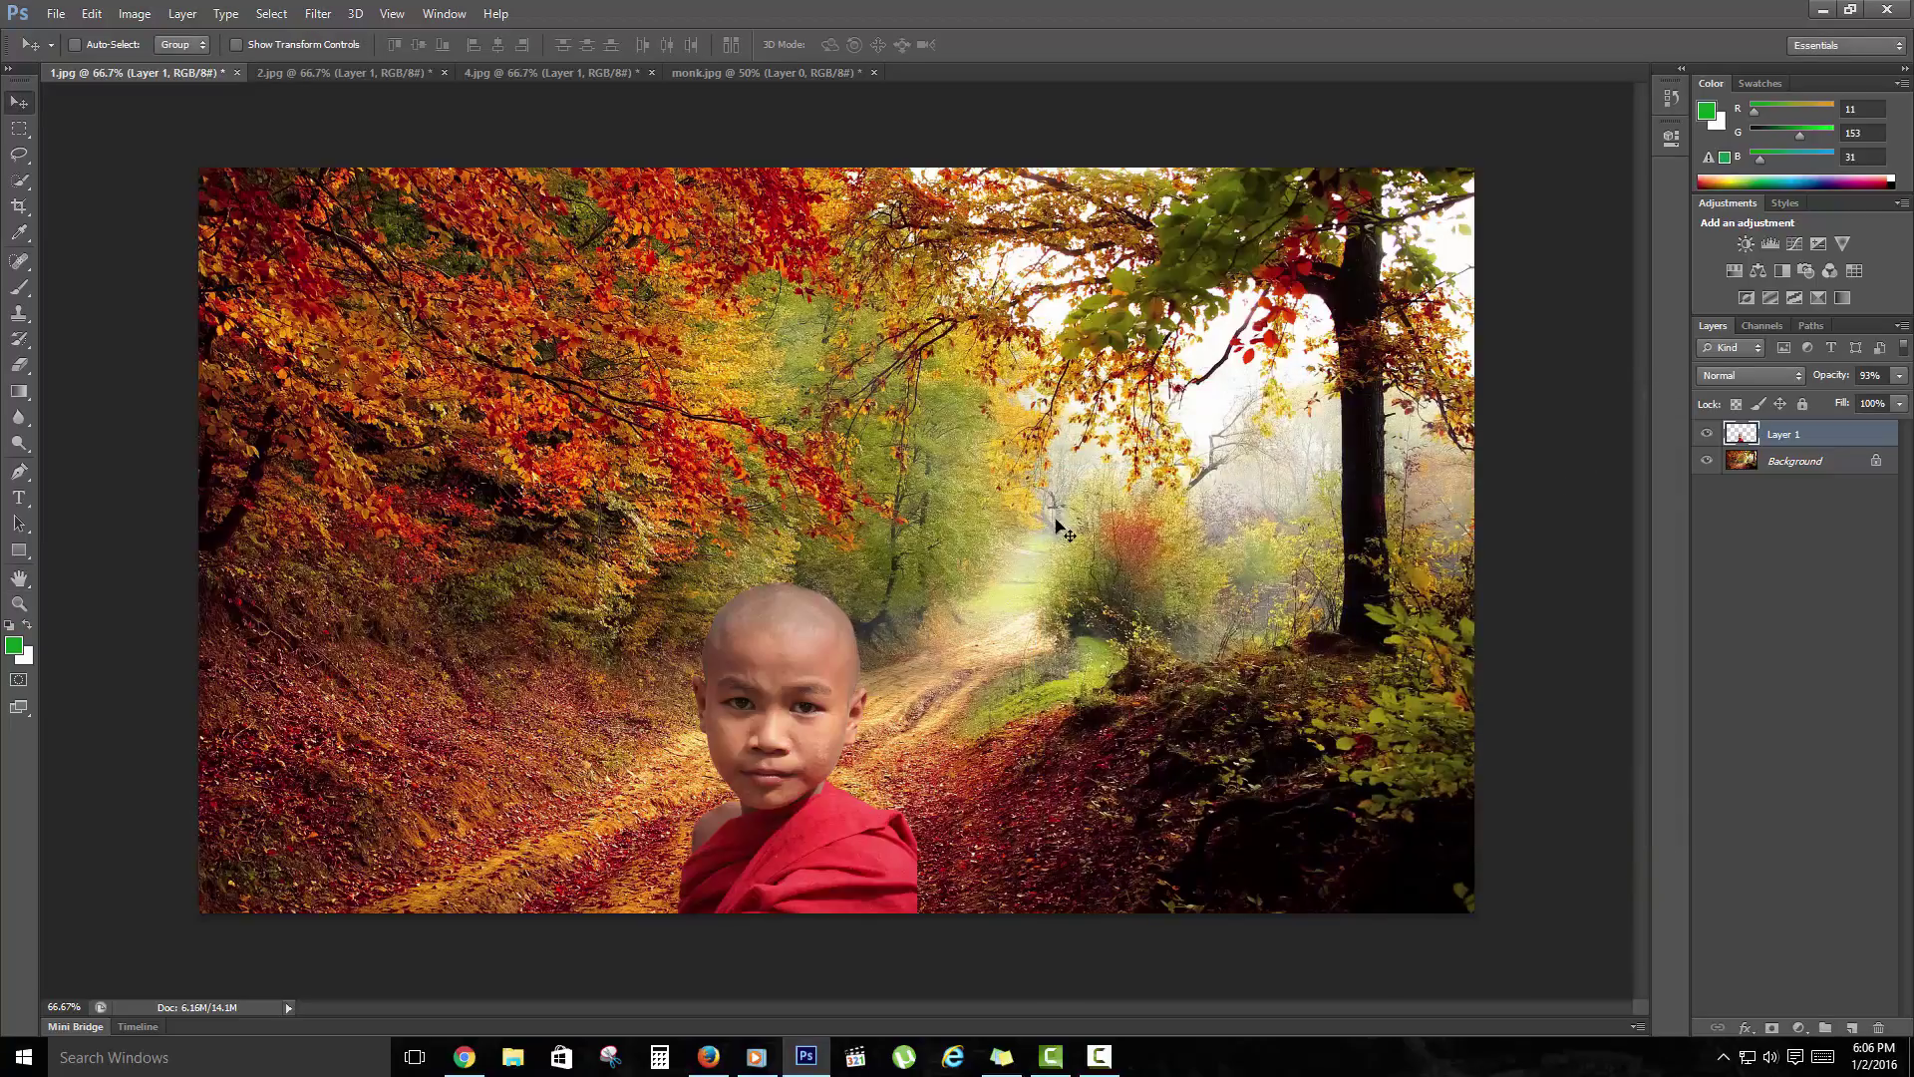
Save the autumn road composite to the desktop as a JPEG named edted1.jpg.
click(57, 14)
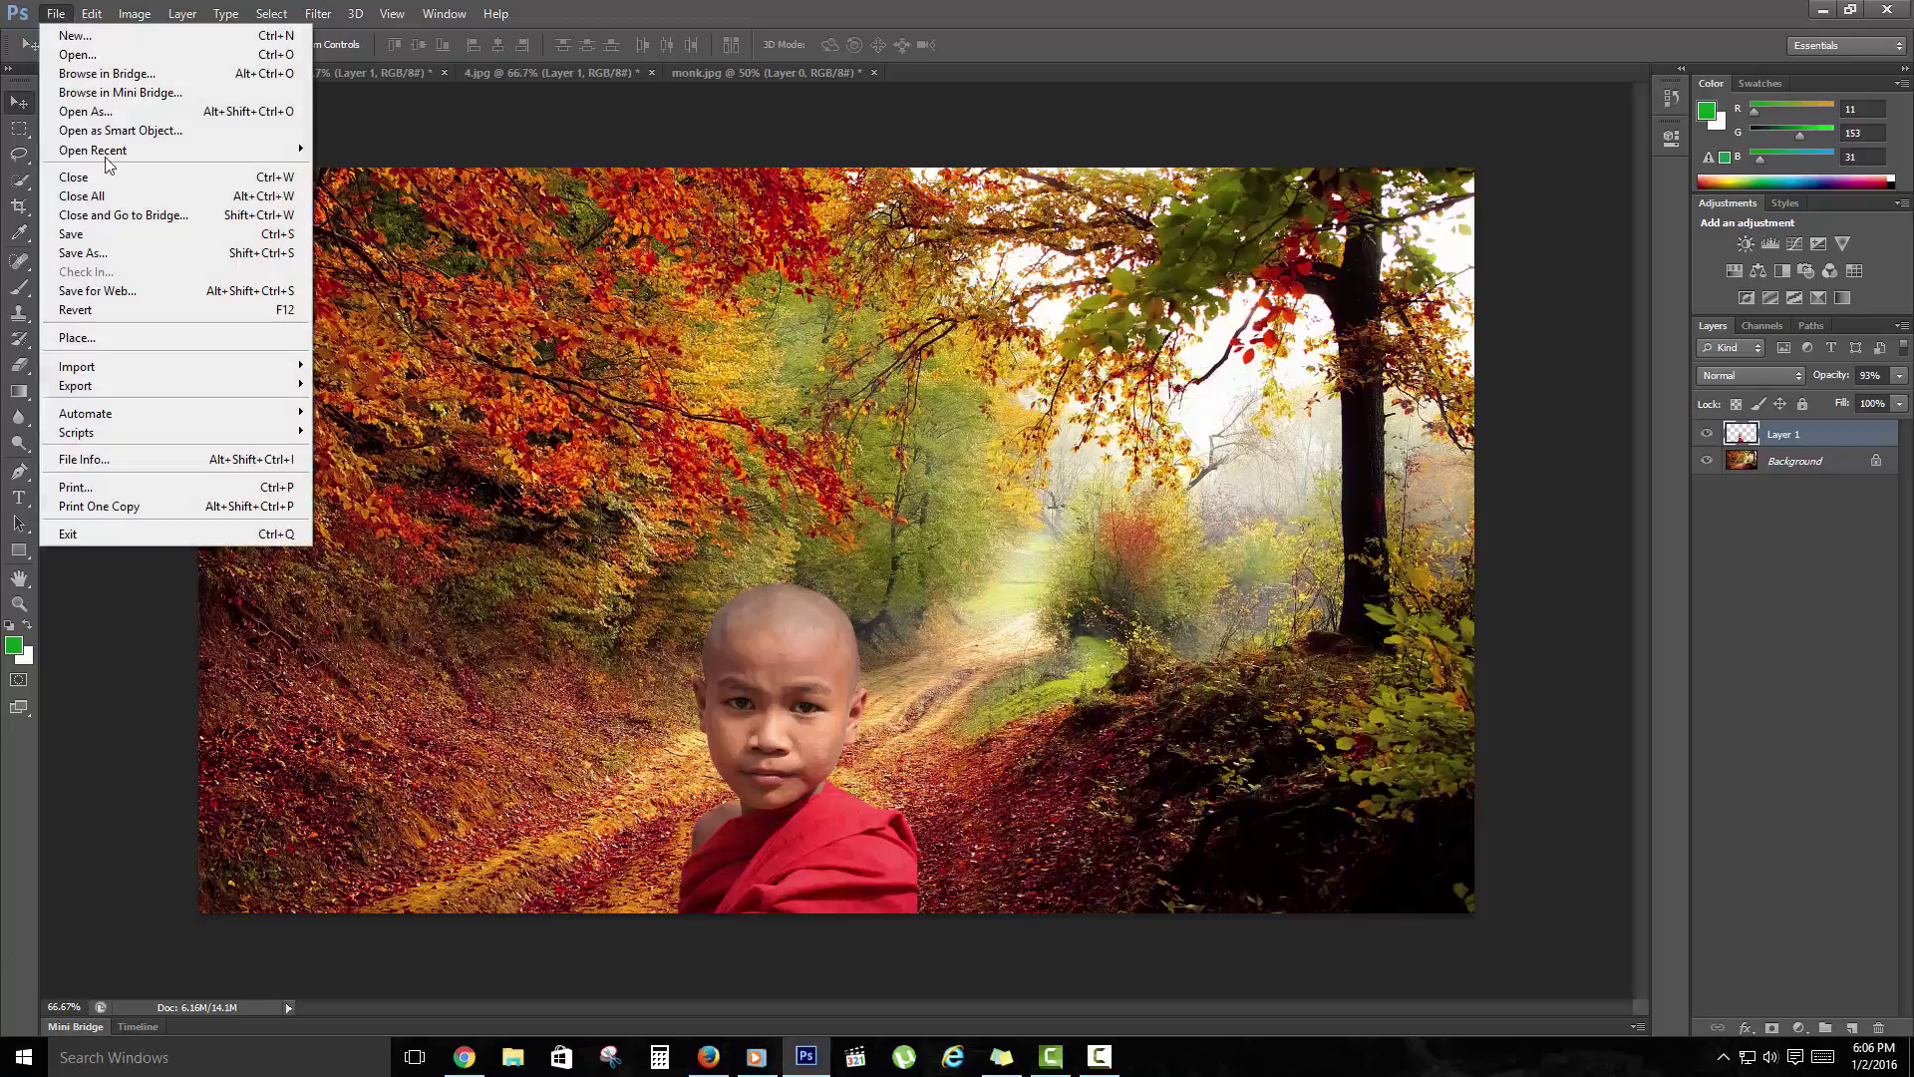
click(117, 254)
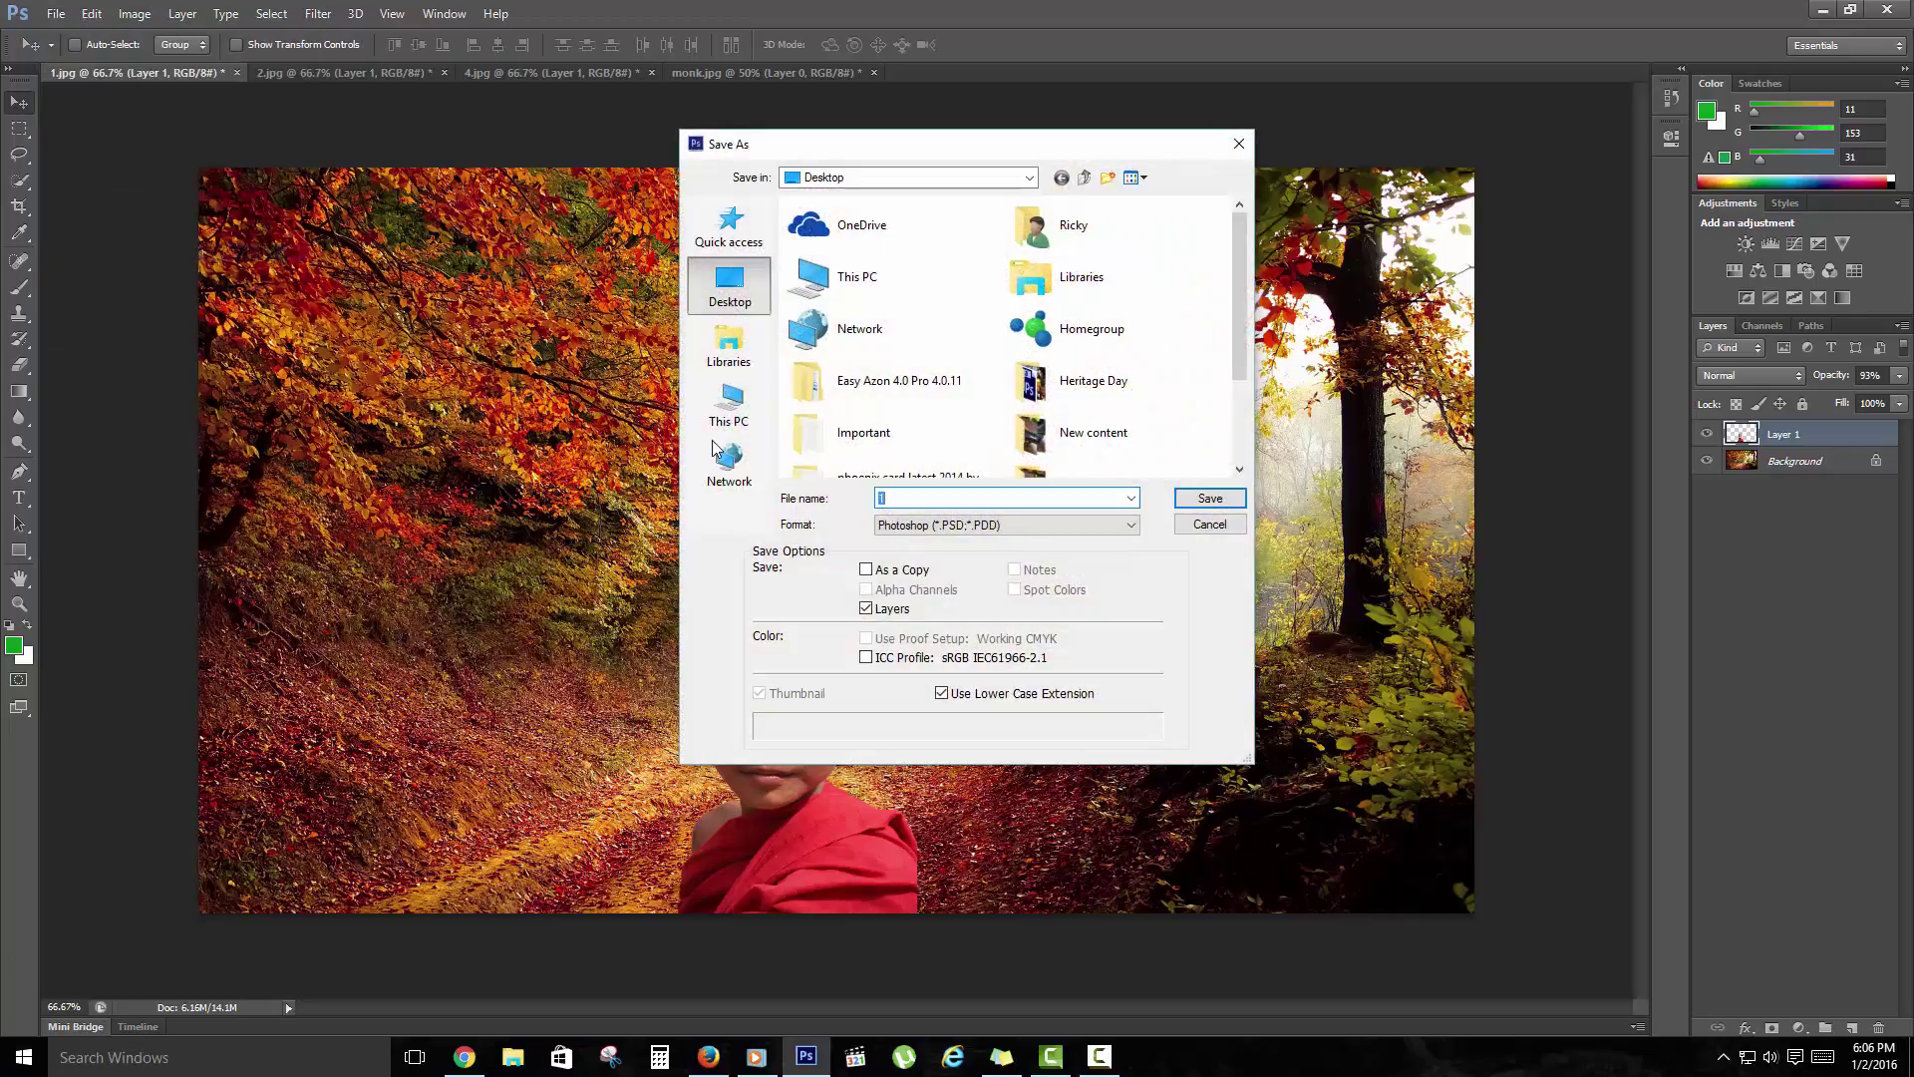
click(959, 528)
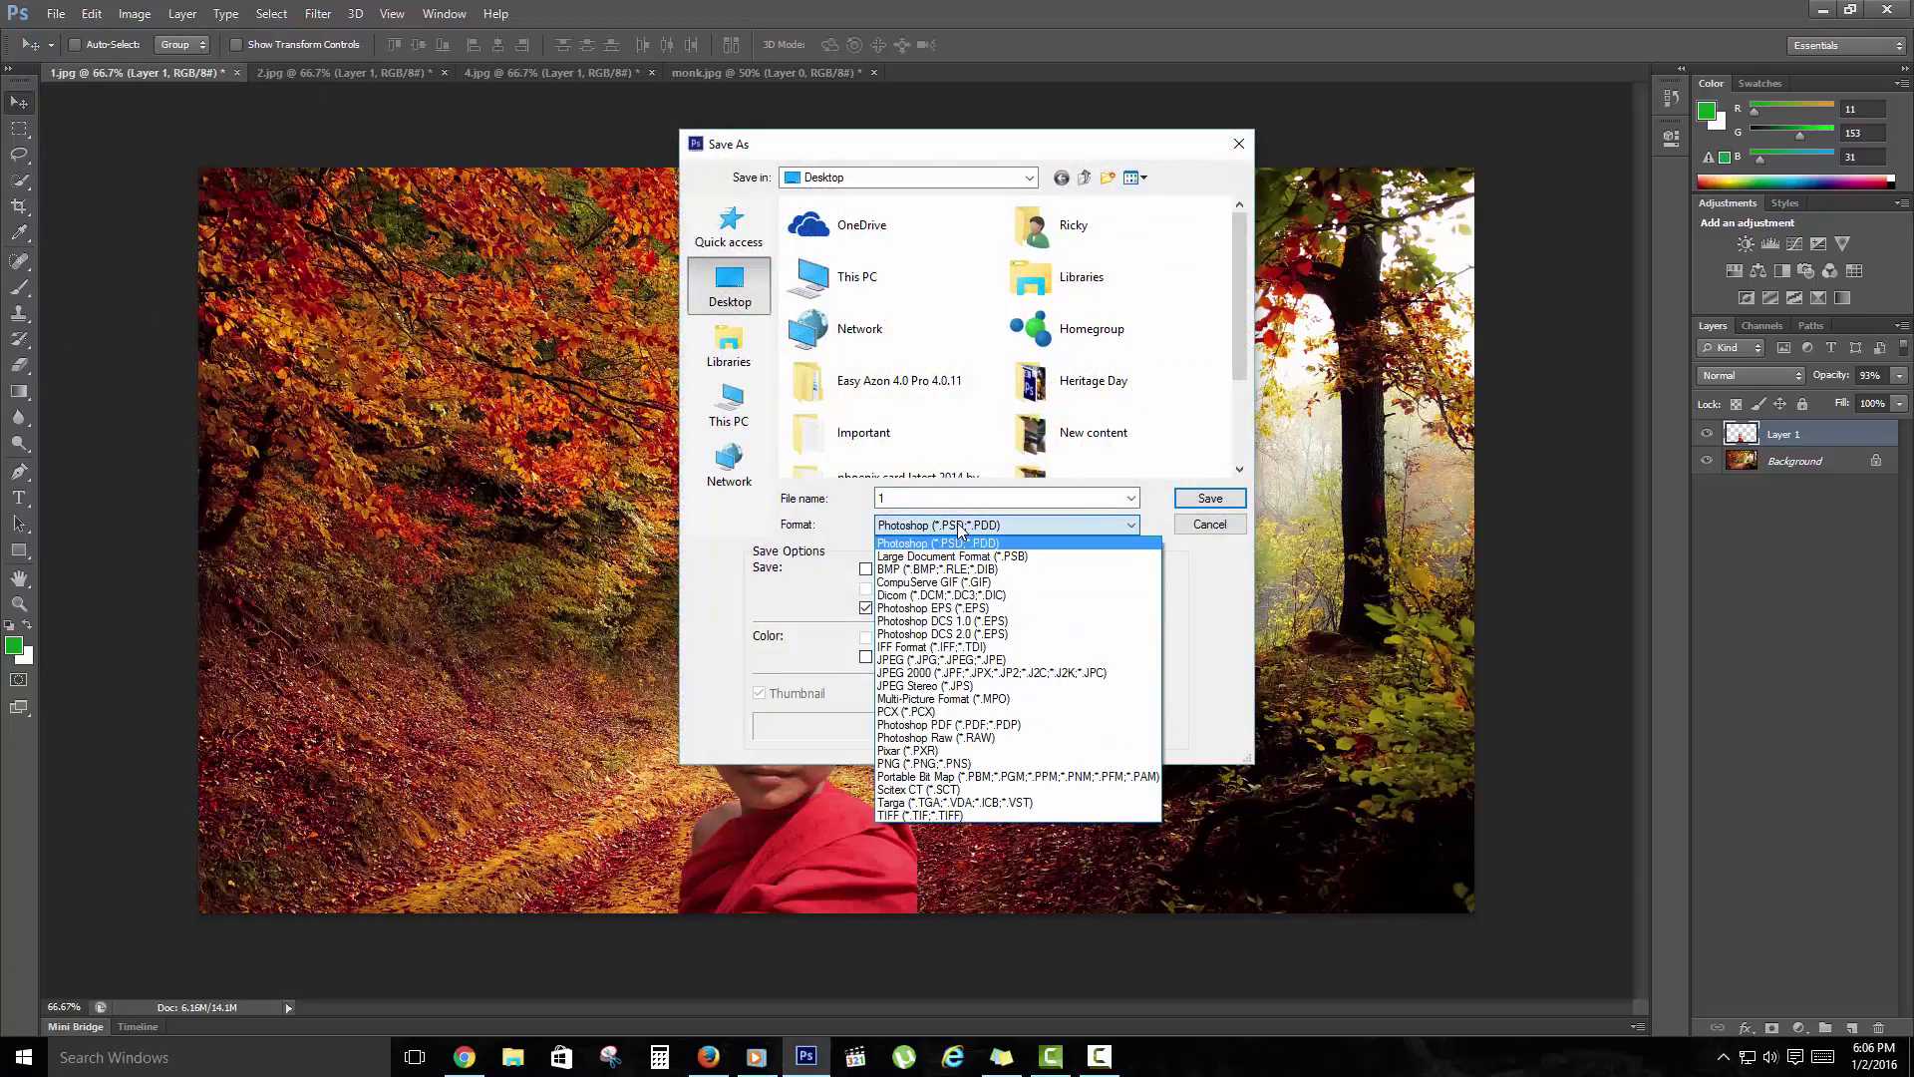
key(j)
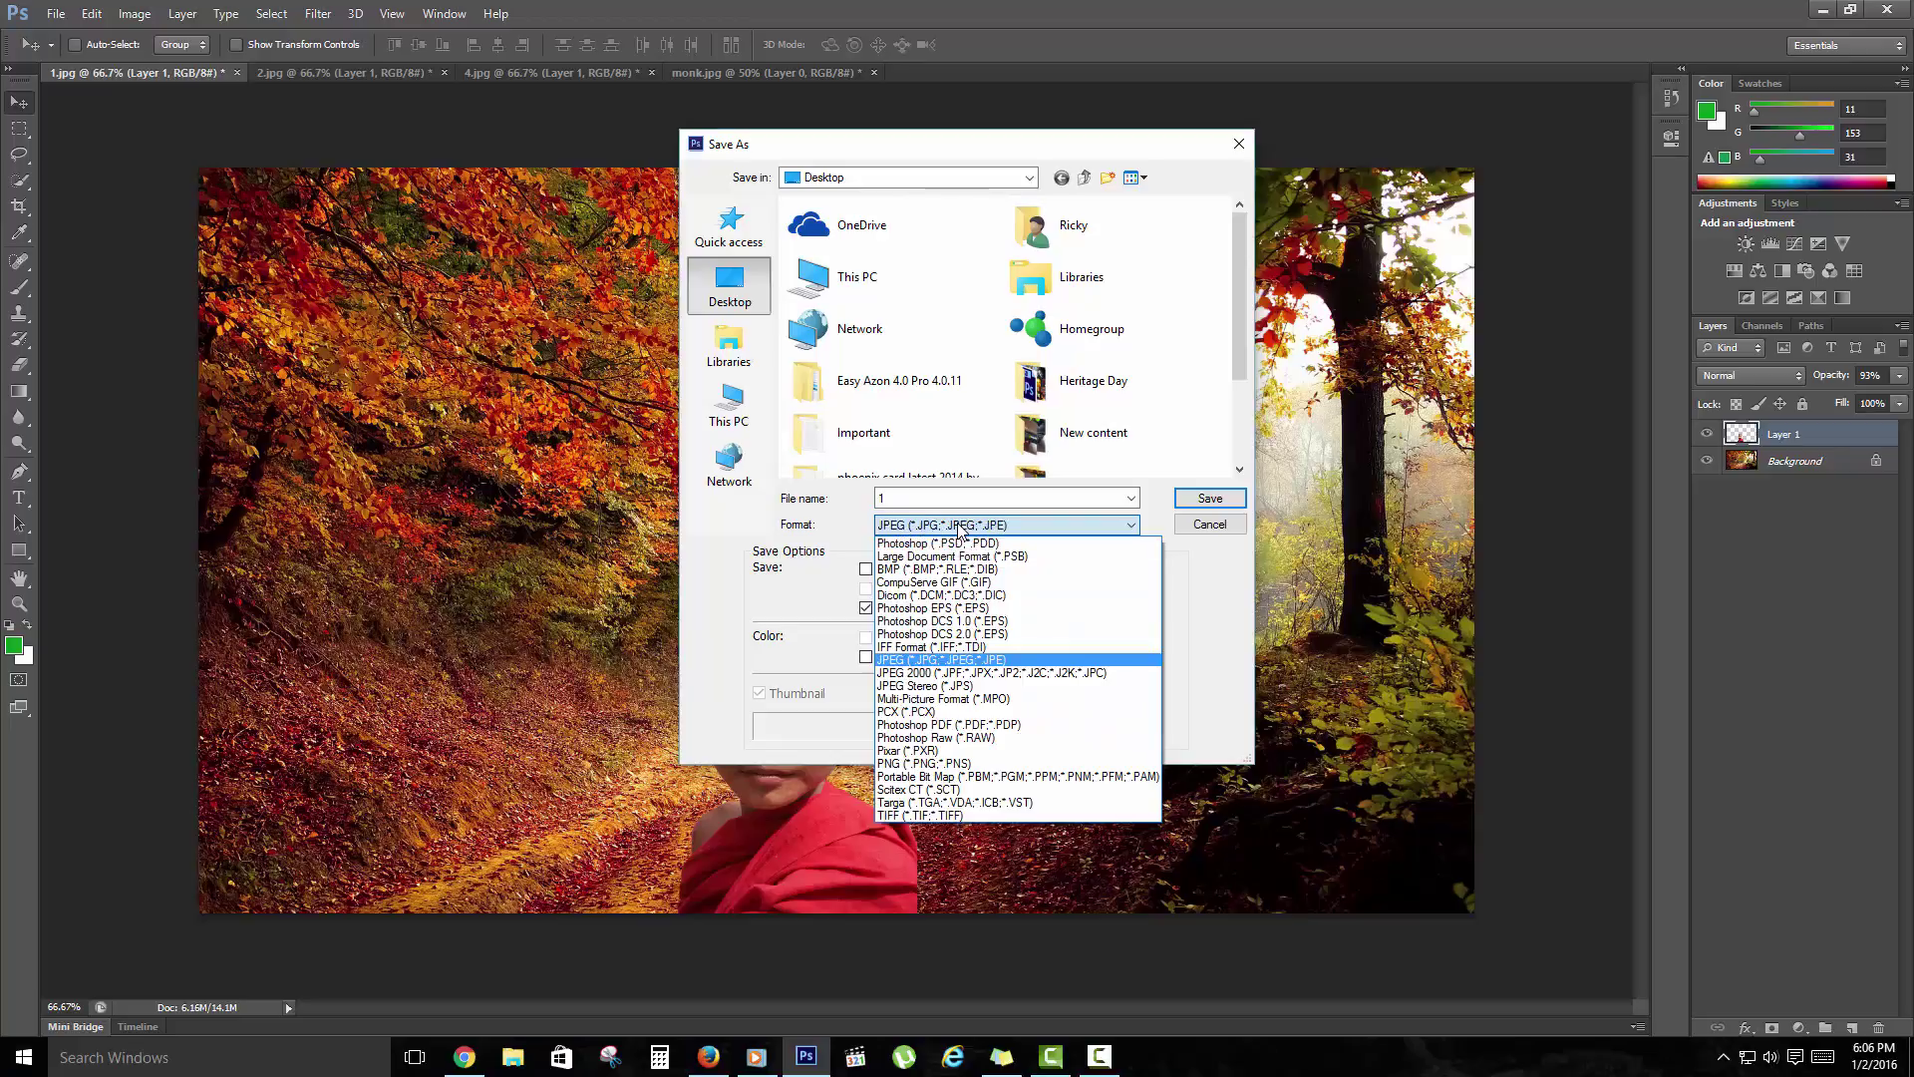
click(922, 660)
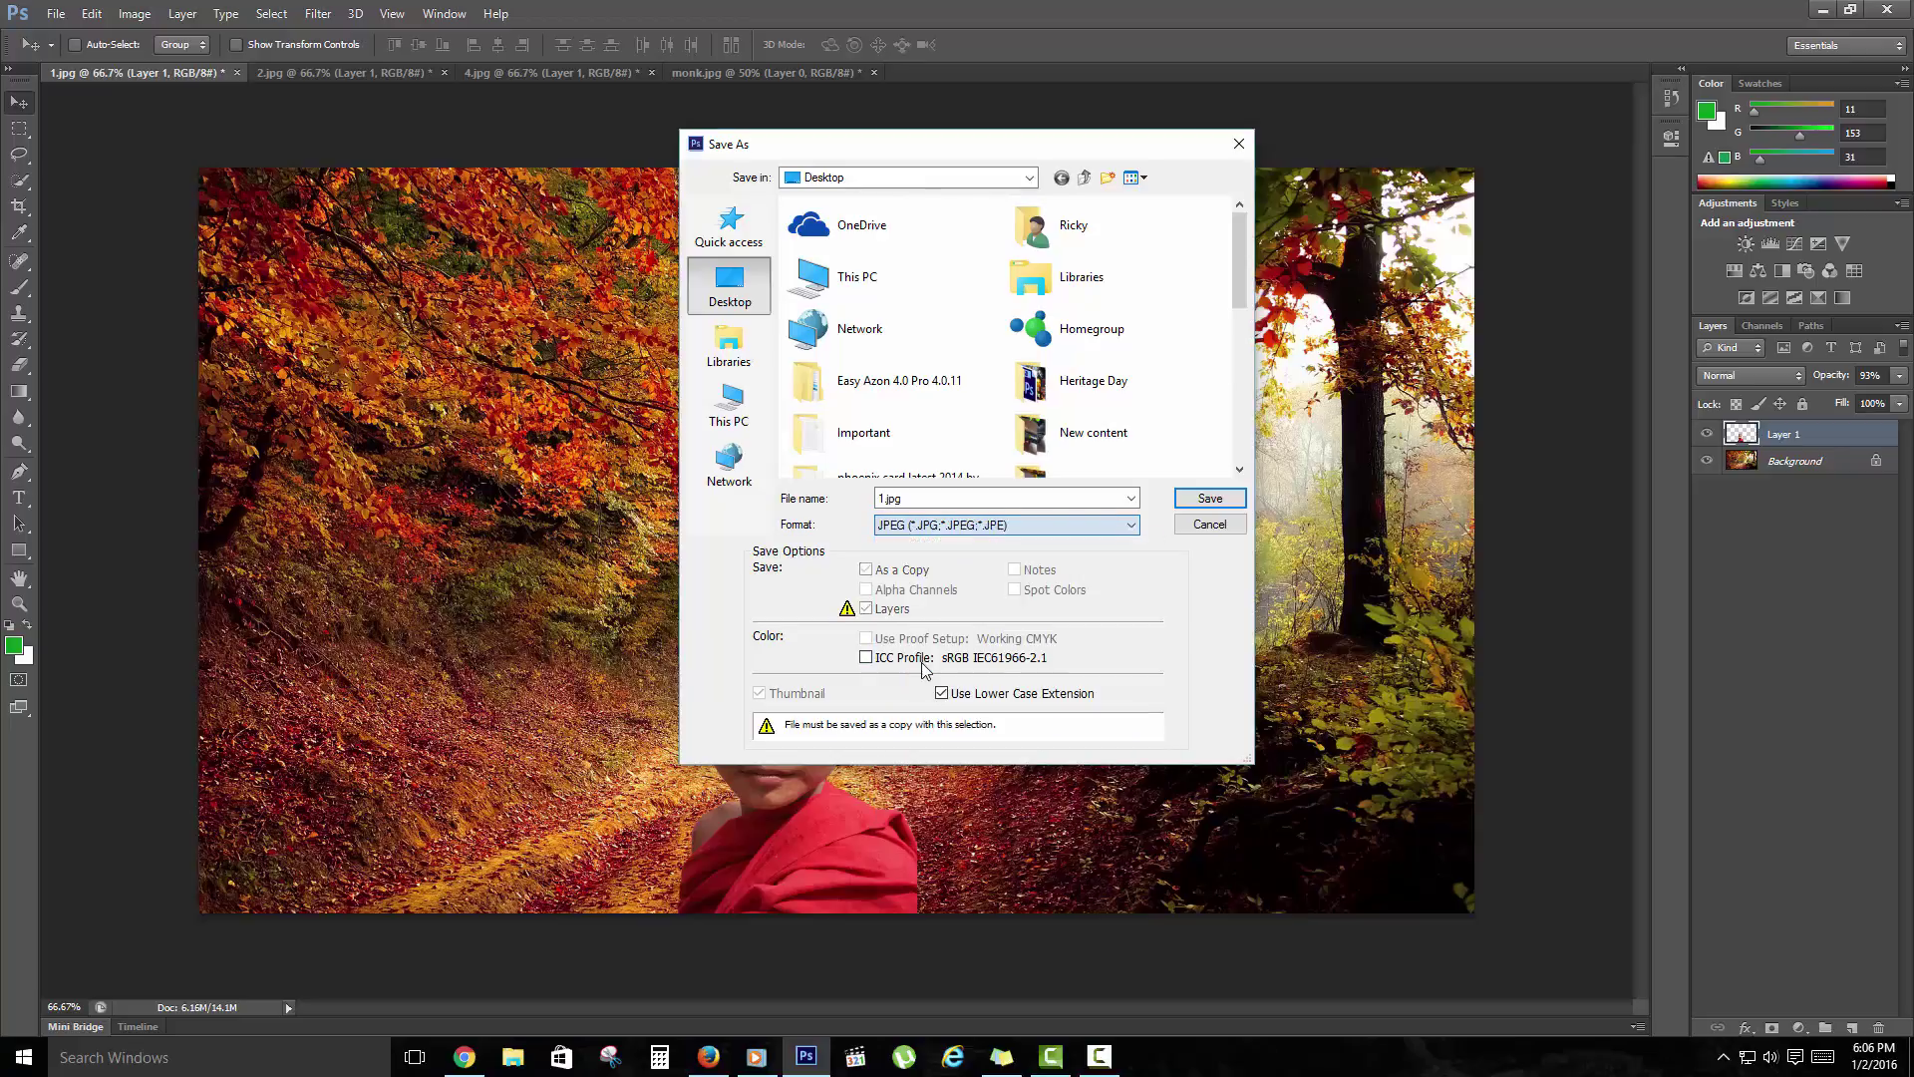
click(883, 498)
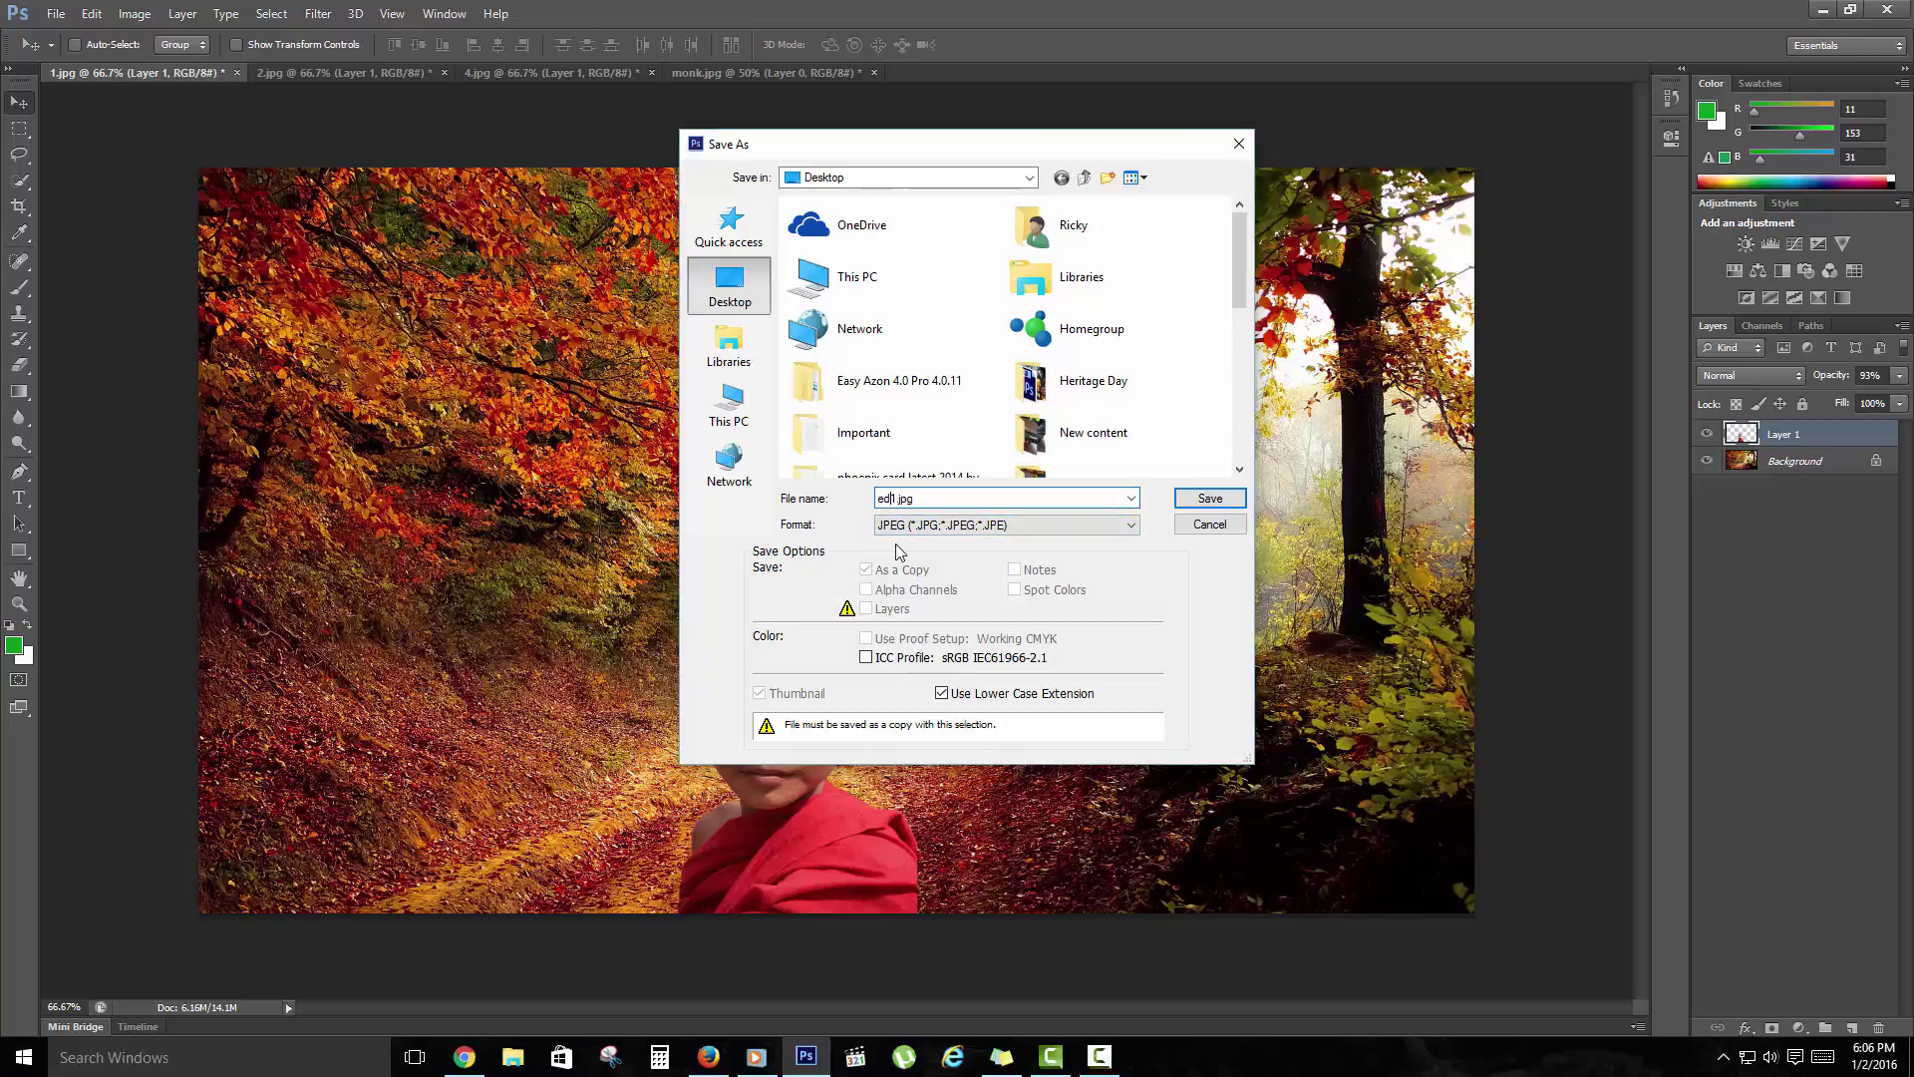
text(edted)
click(1203, 506)
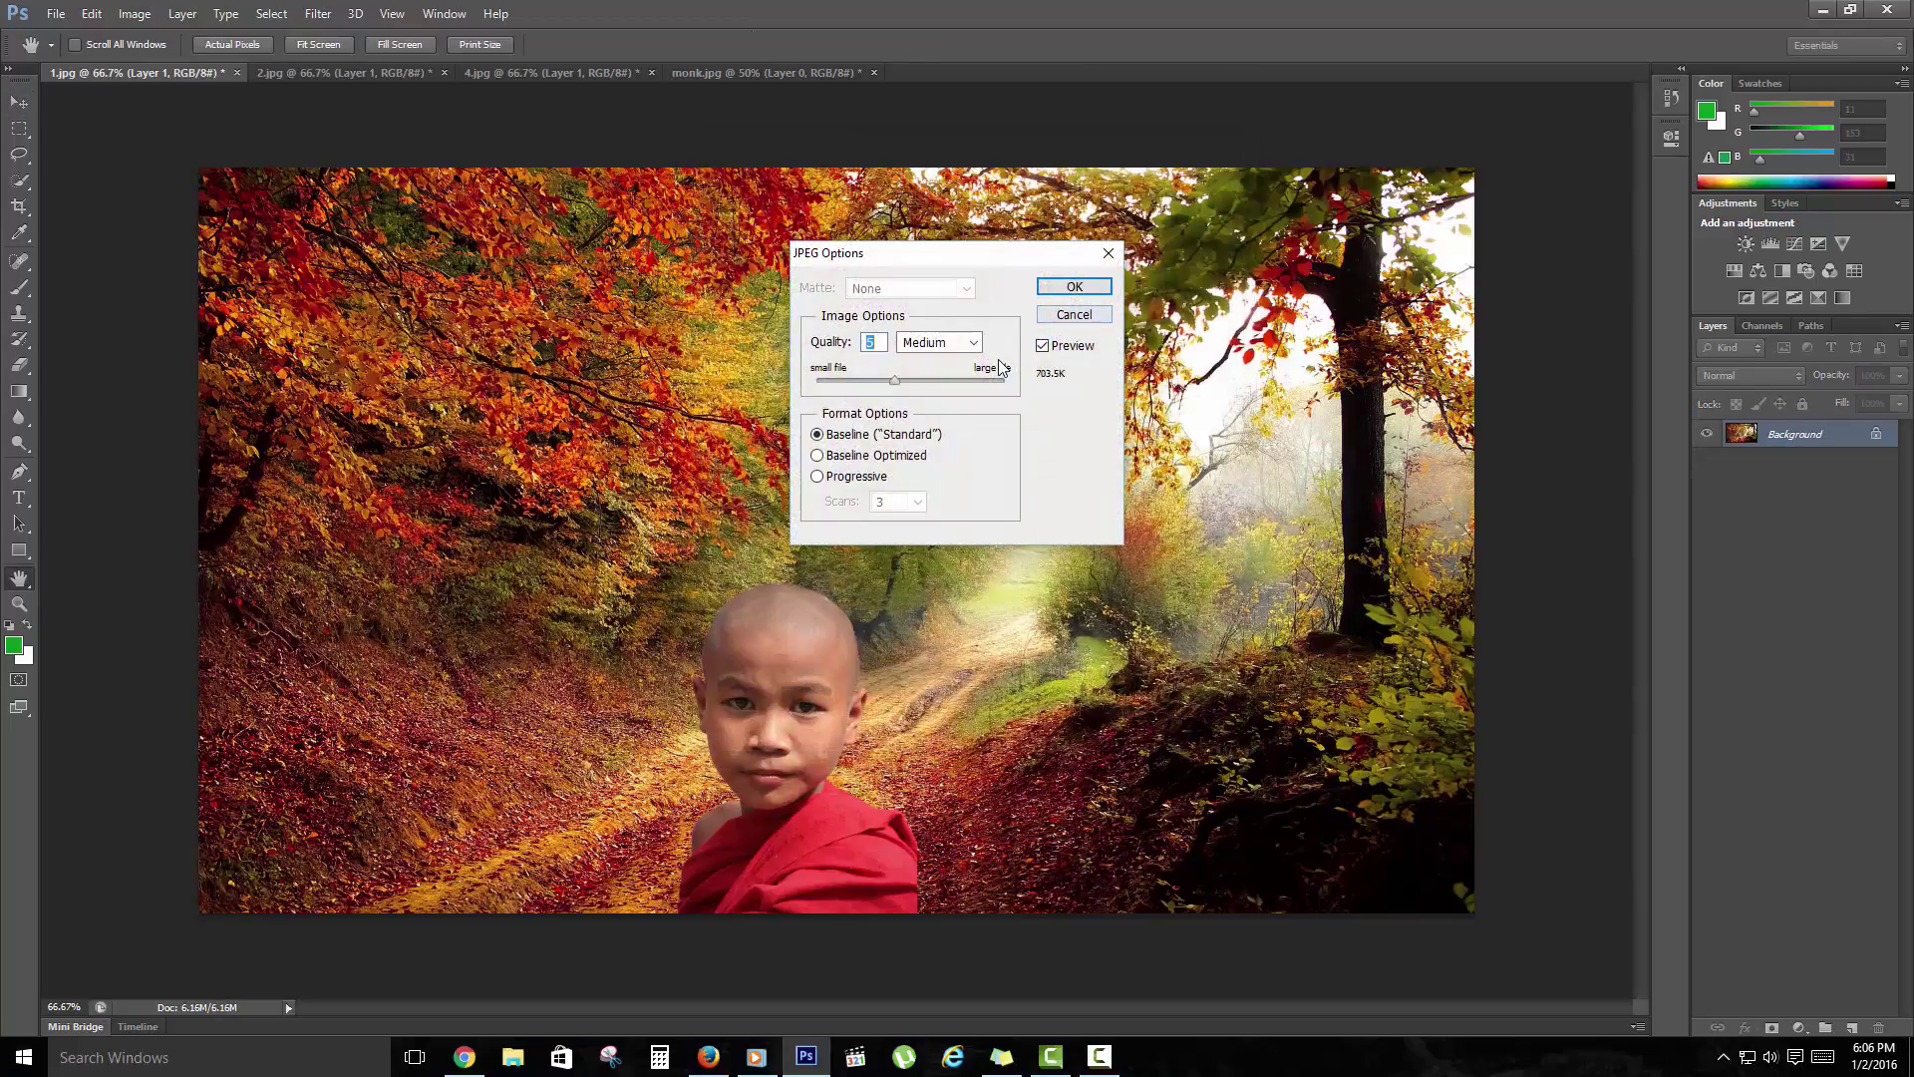
Set the JPEG quality to Maximum (10) and confirm the options.
click(972, 342)
click(966, 396)
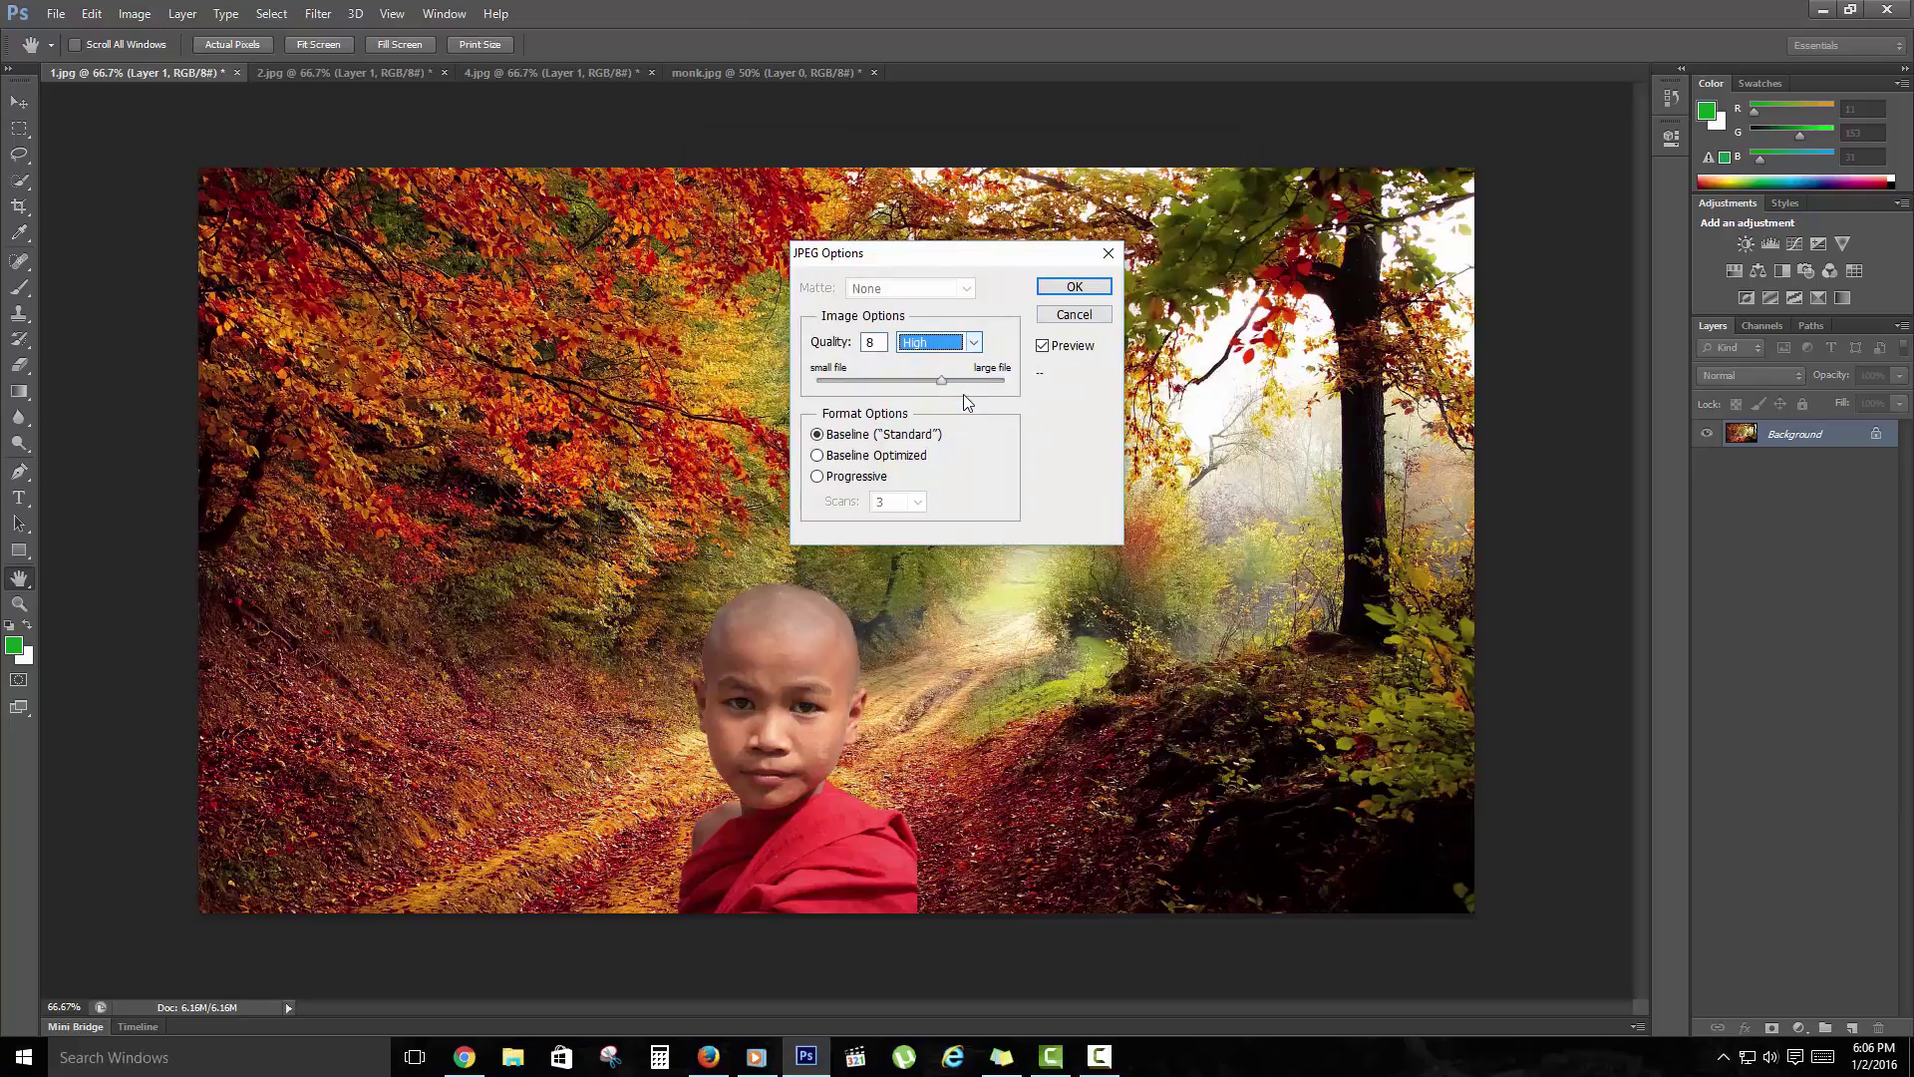
click(972, 342)
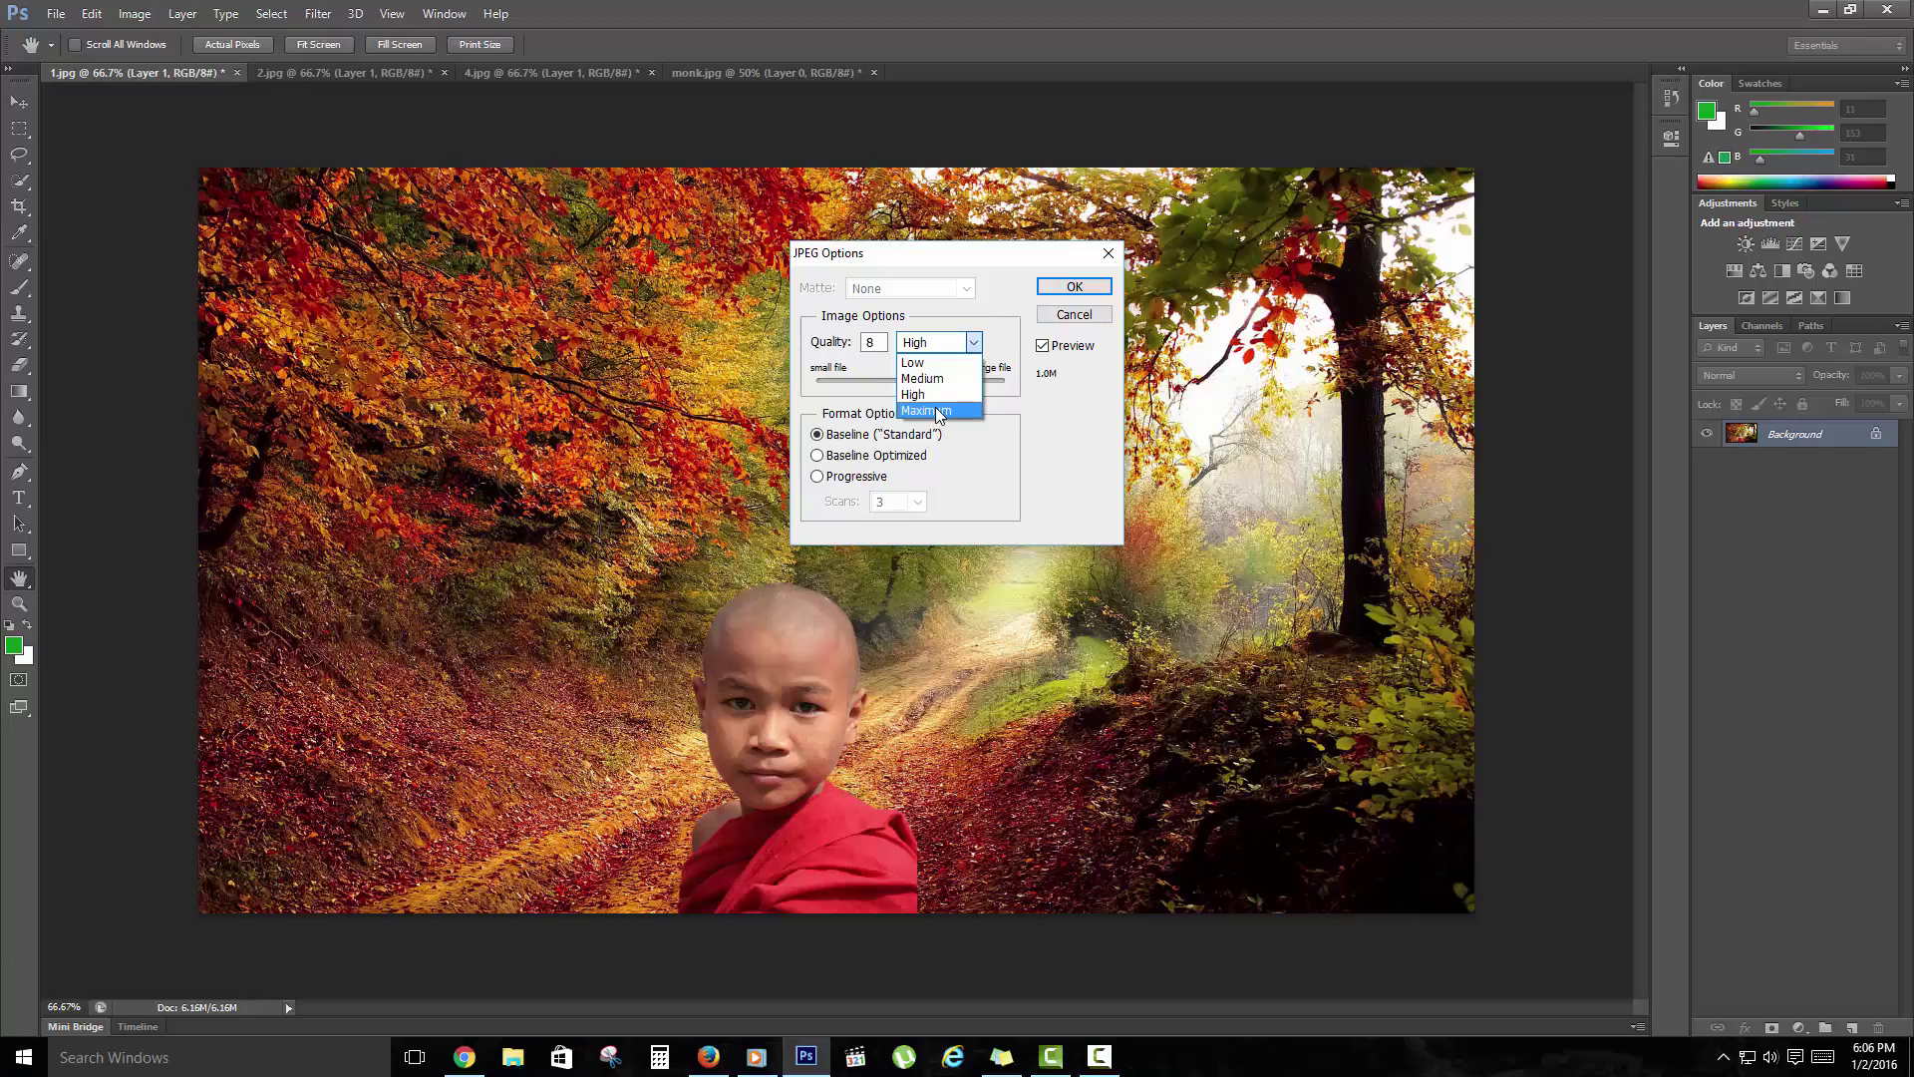
click(937, 411)
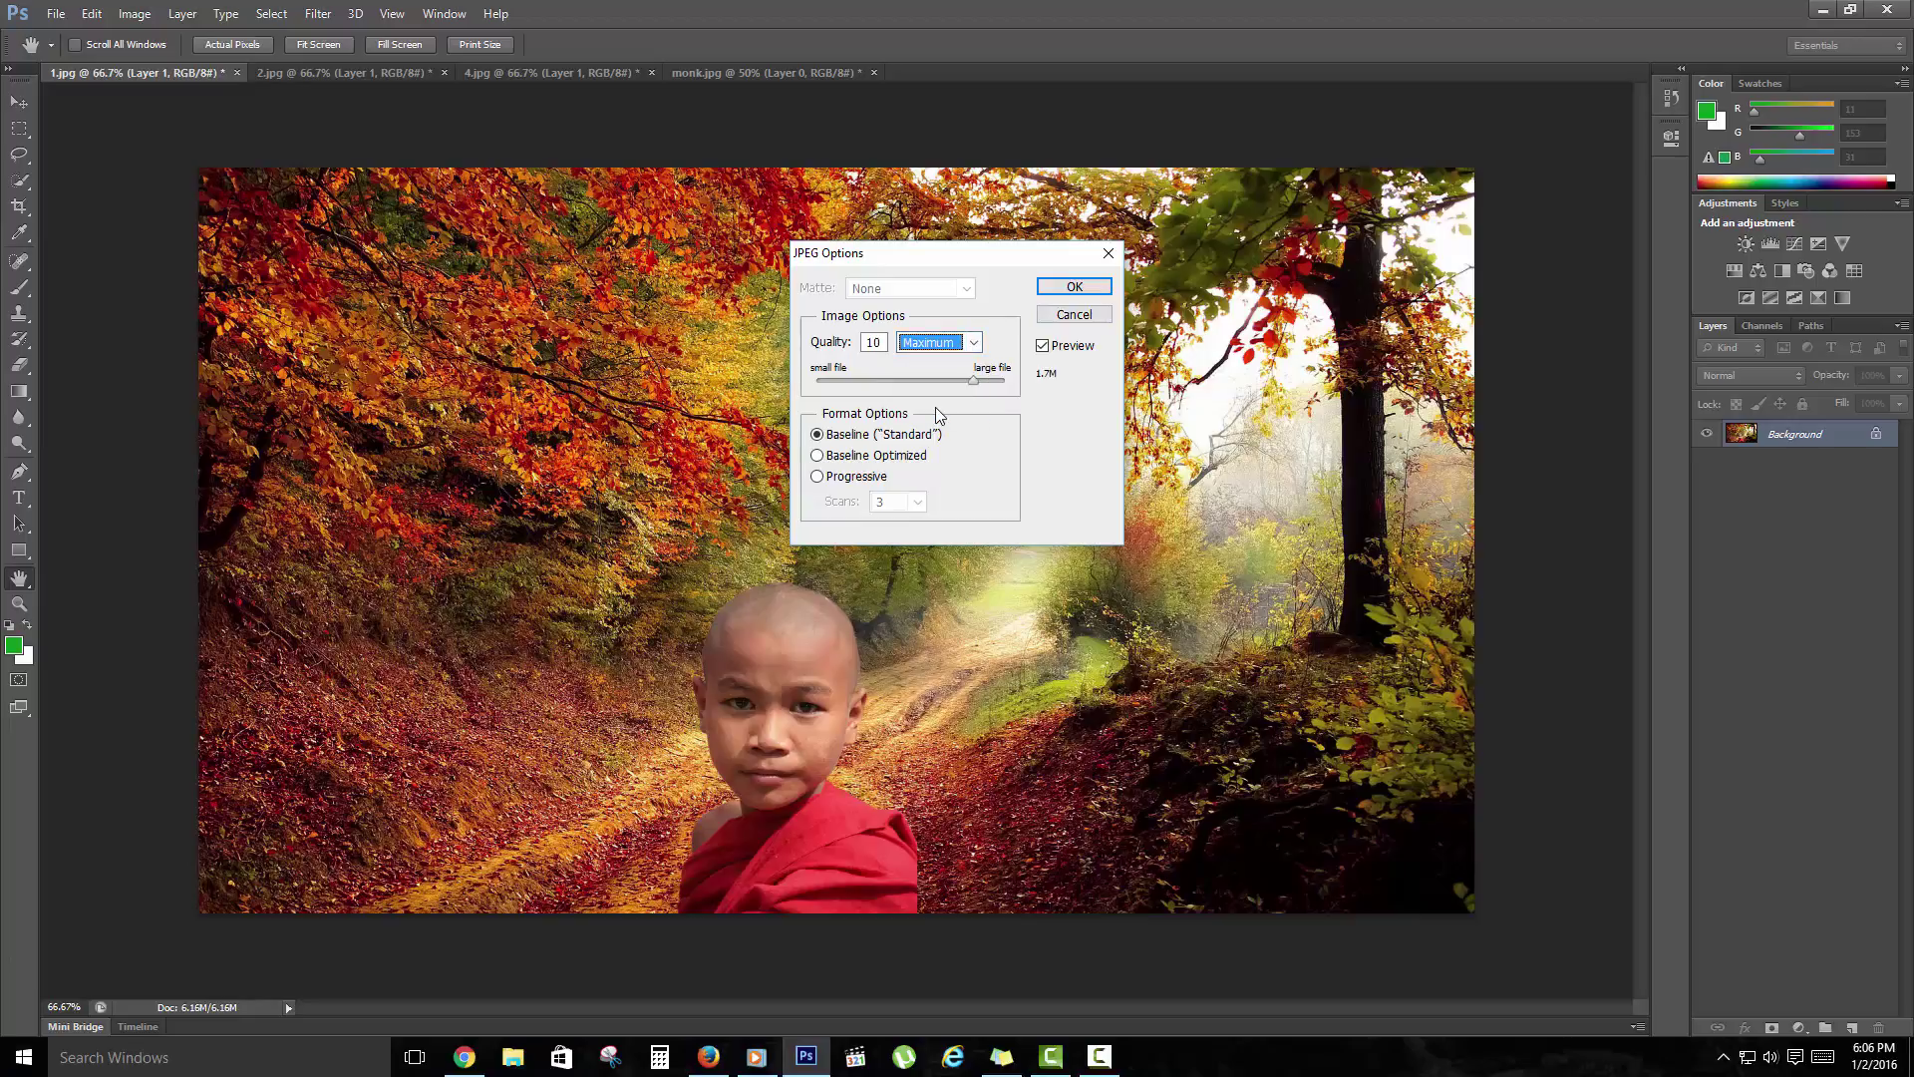
click(1072, 287)
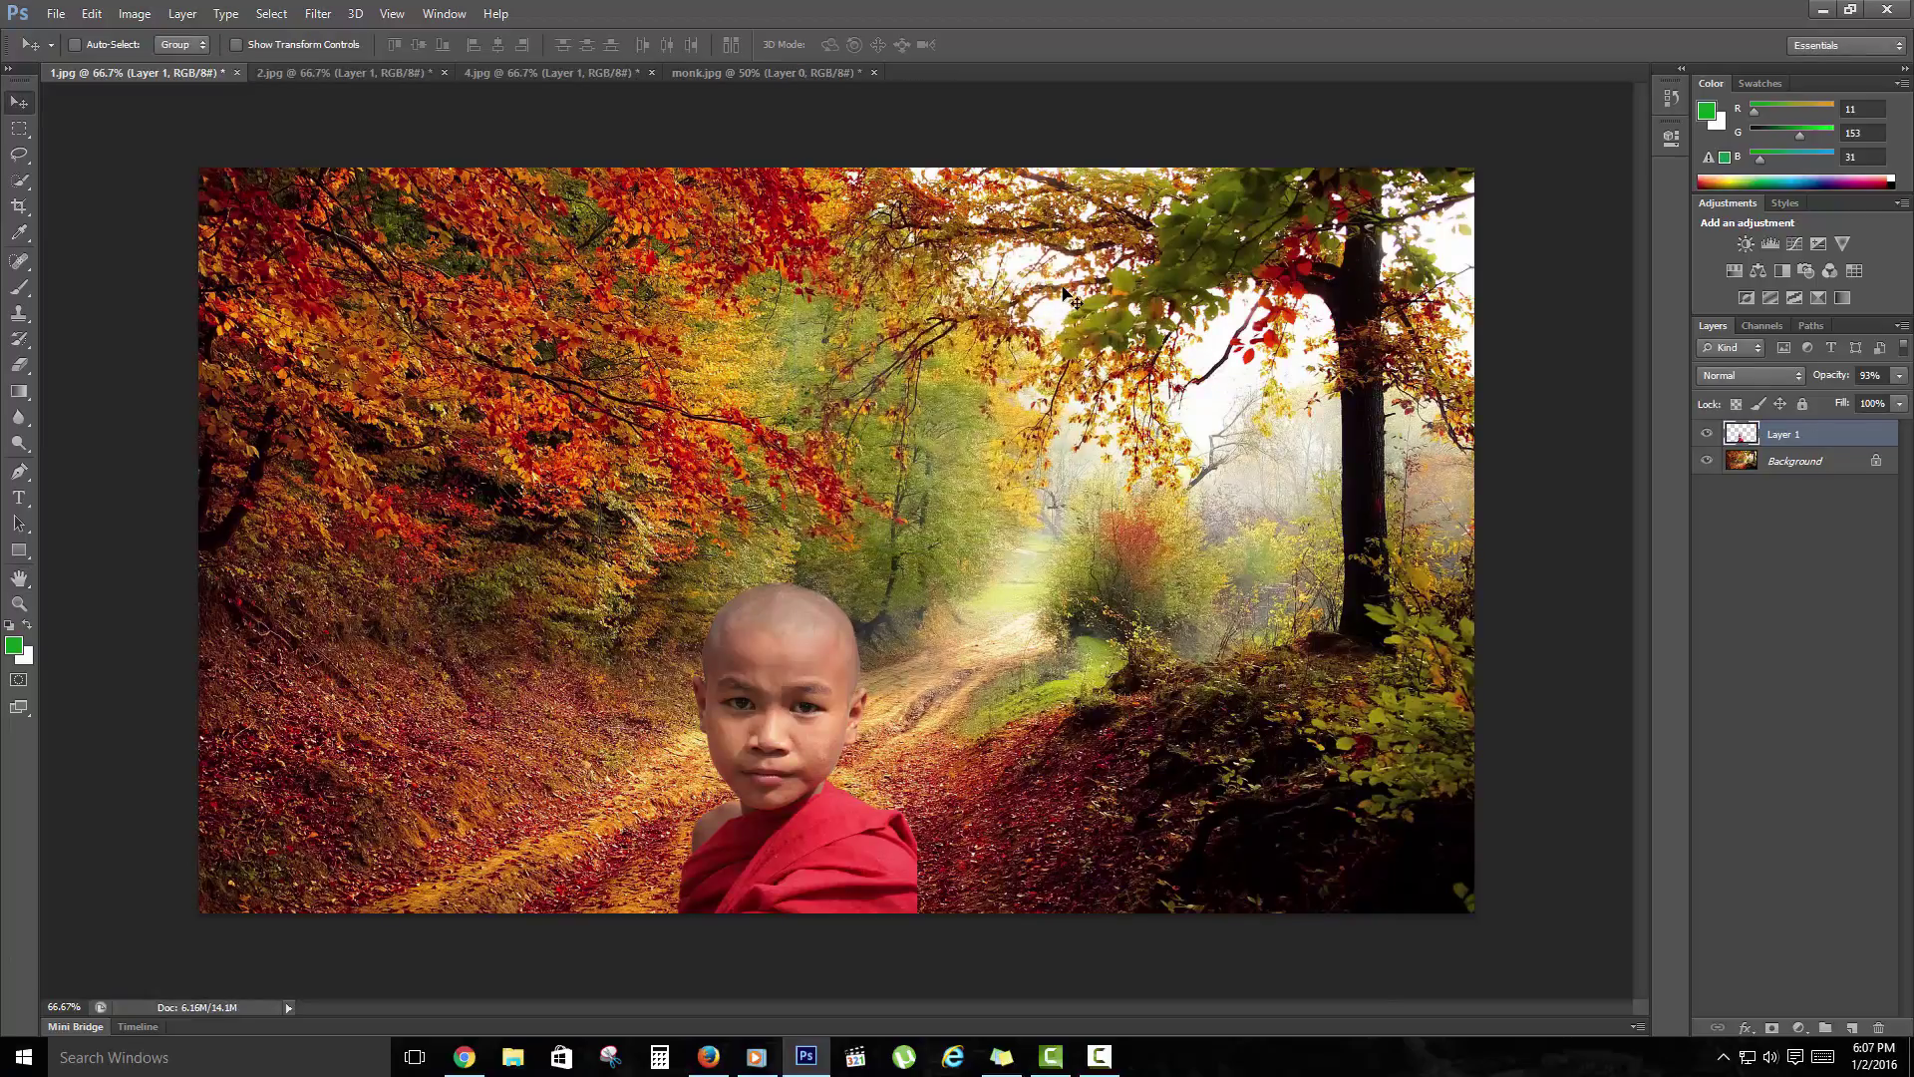
Open edted1.jpg from the desktop in Windows Photos and maximize the viewer window.
click(1910, 1057)
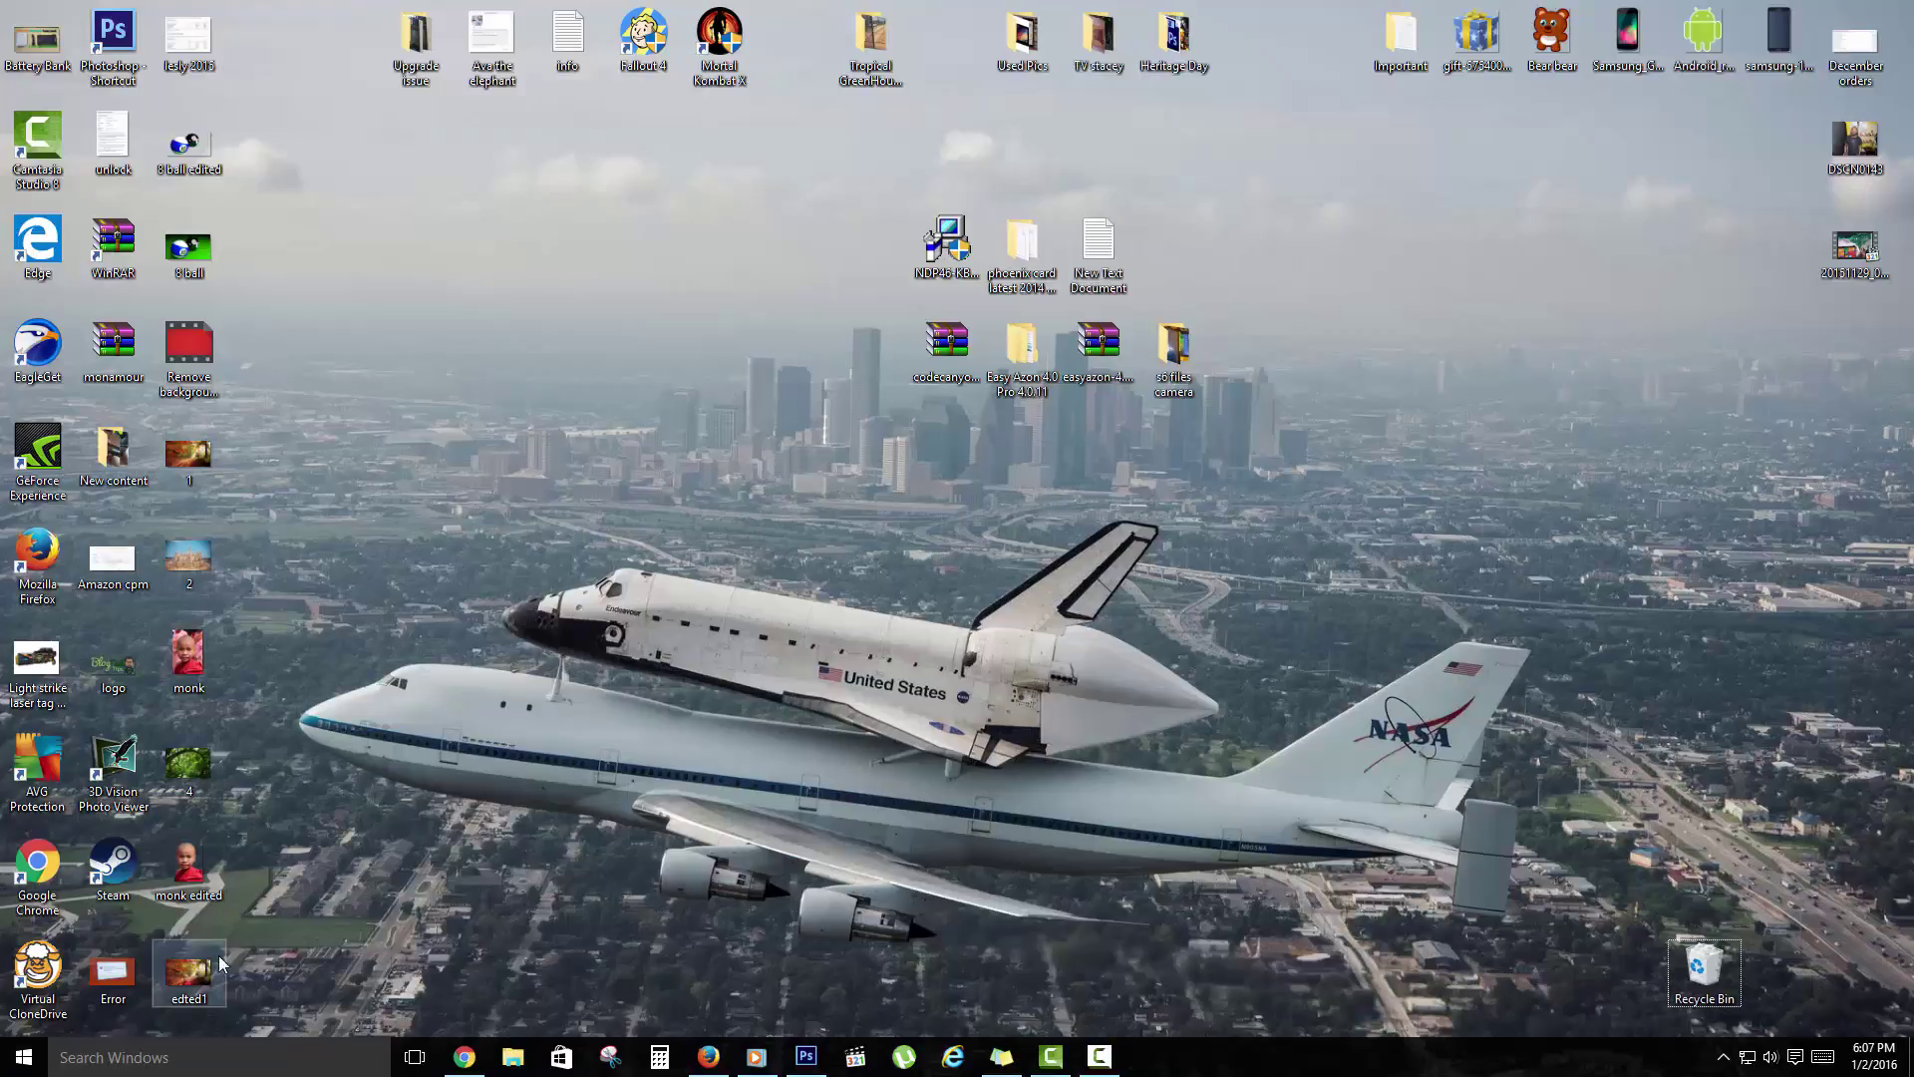
double_click(190, 972)
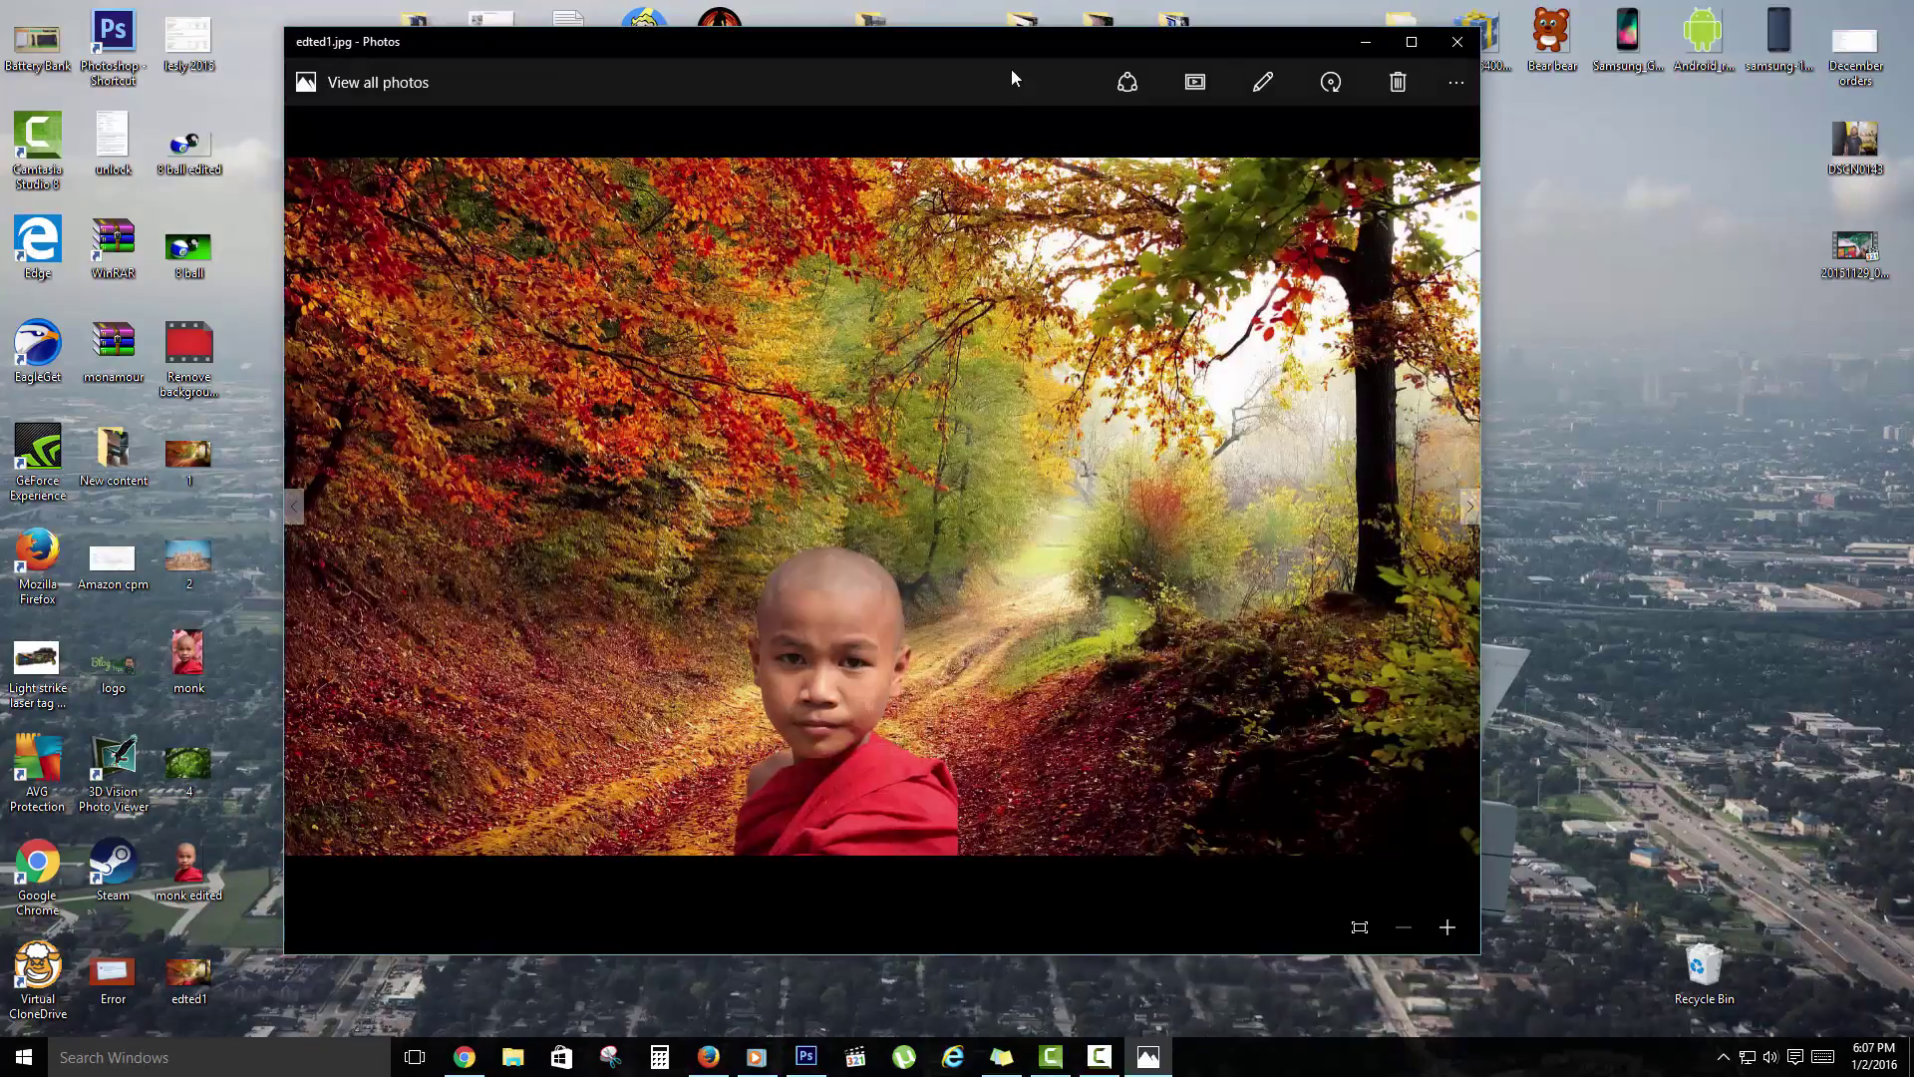
drag(1013, 50, 1113, 78)
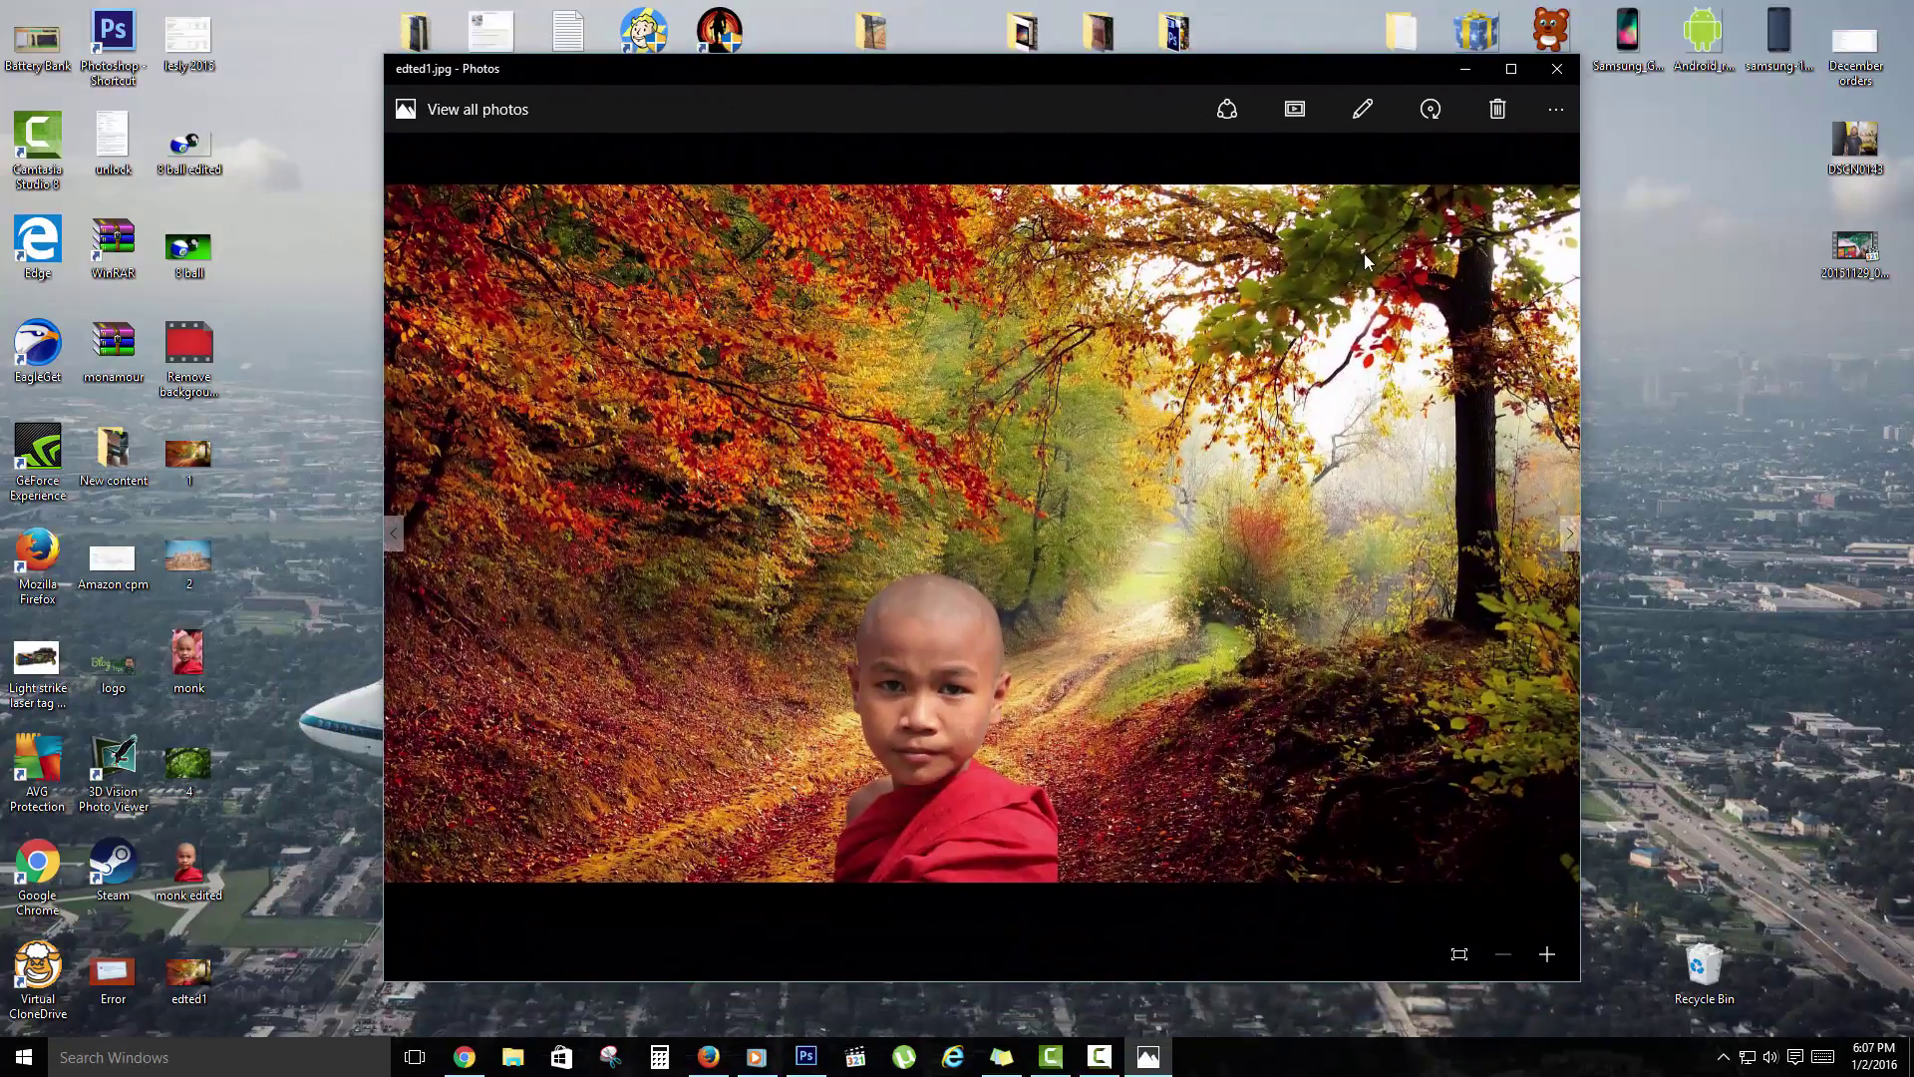
click(1510, 69)
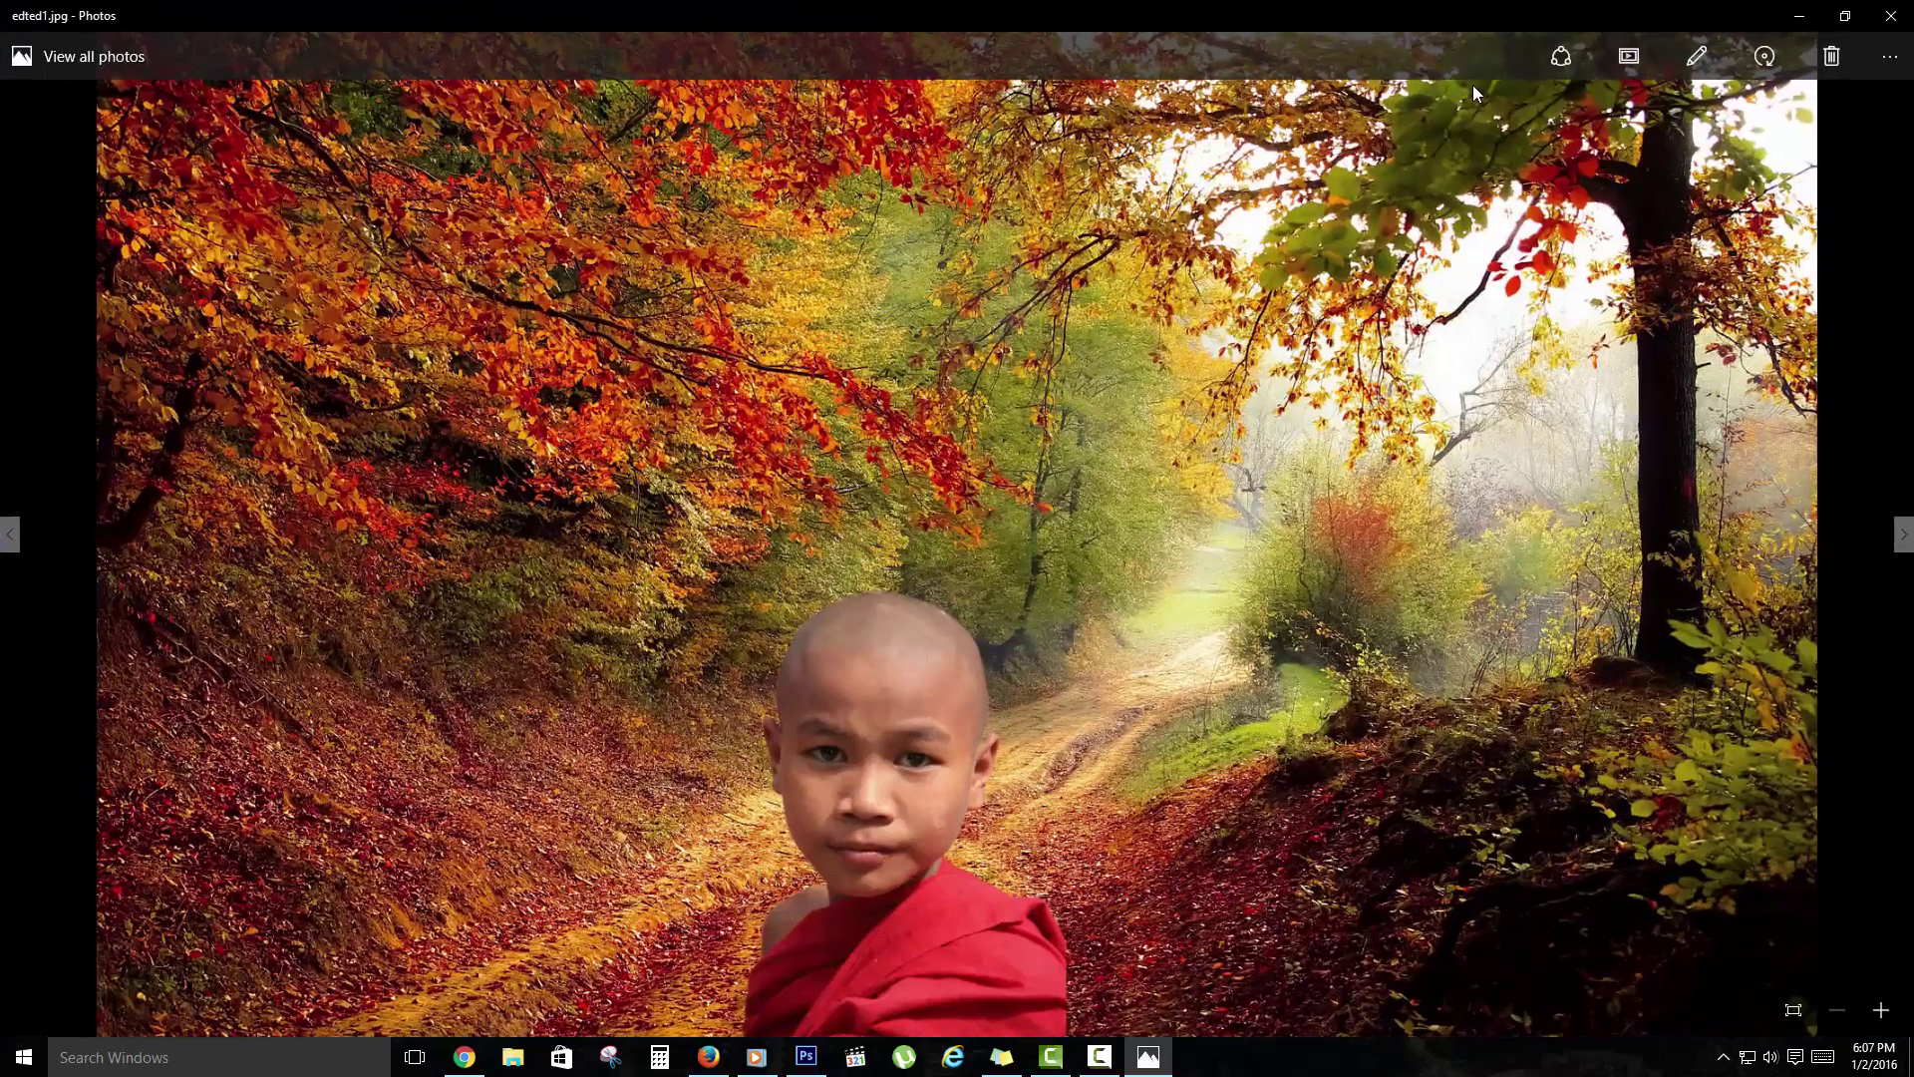